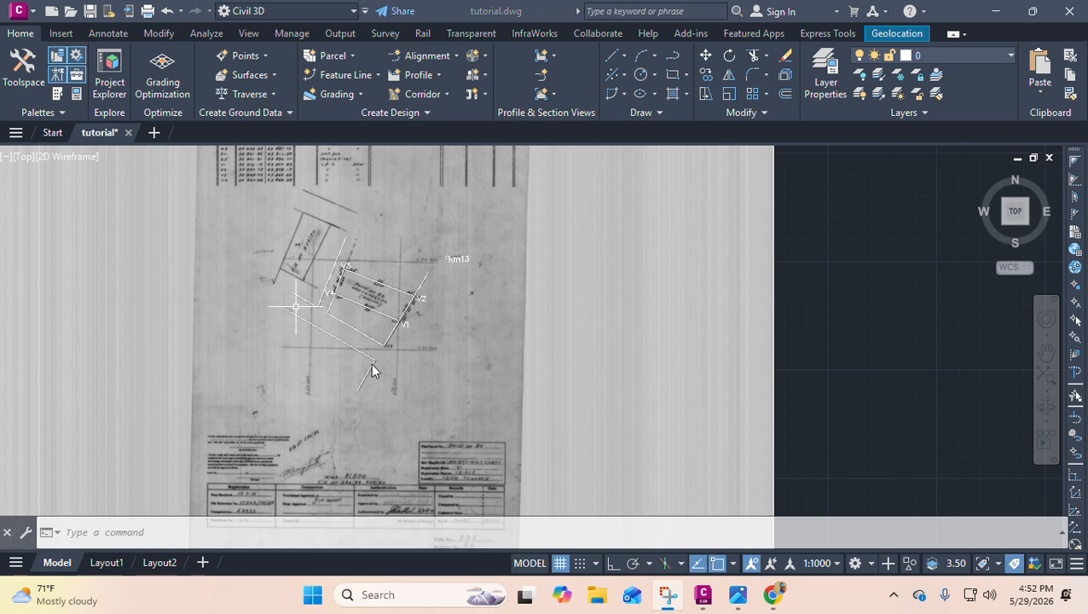
Examine the traced parcel V1 to V4 over the scanned survey plan and its separate copy with labelled side lengths.
scroll(331, 310, up, 4)
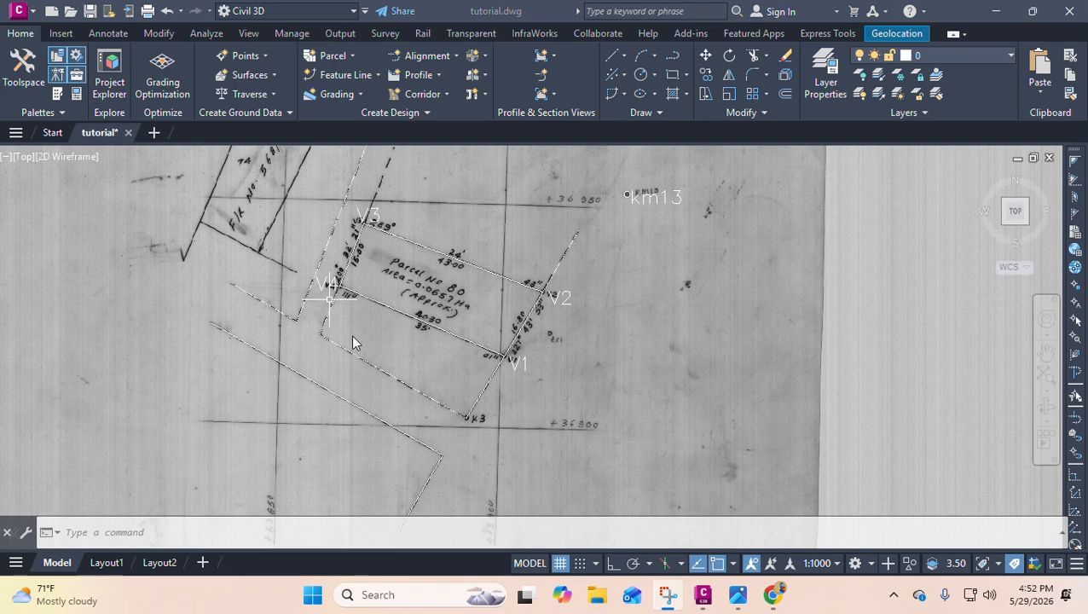
scroll(351, 335, down, 5)
scroll(692, 255, up, 5)
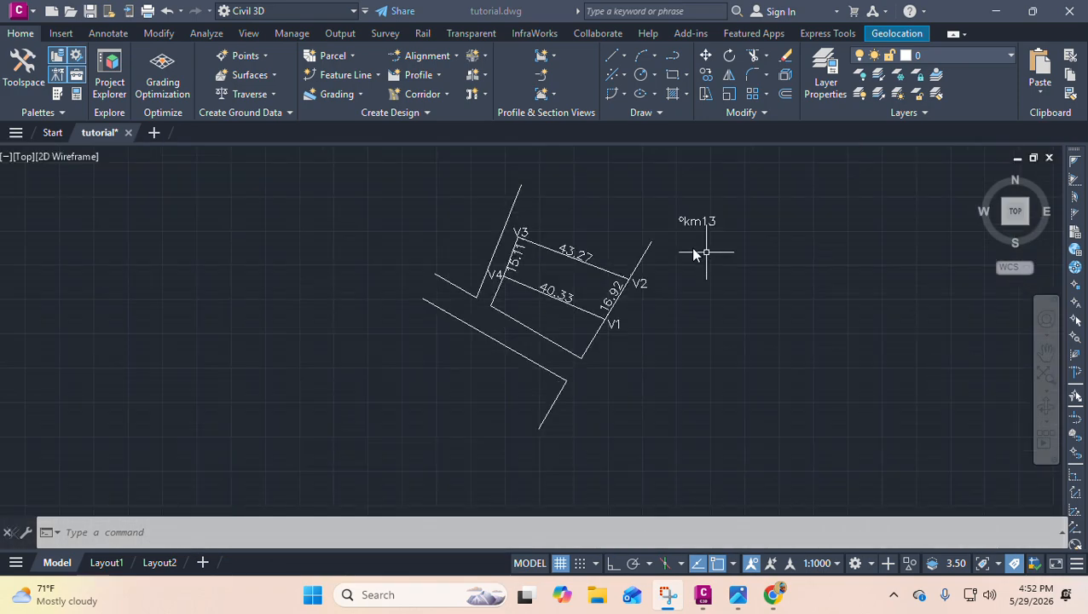
scroll(633, 214, up, 4)
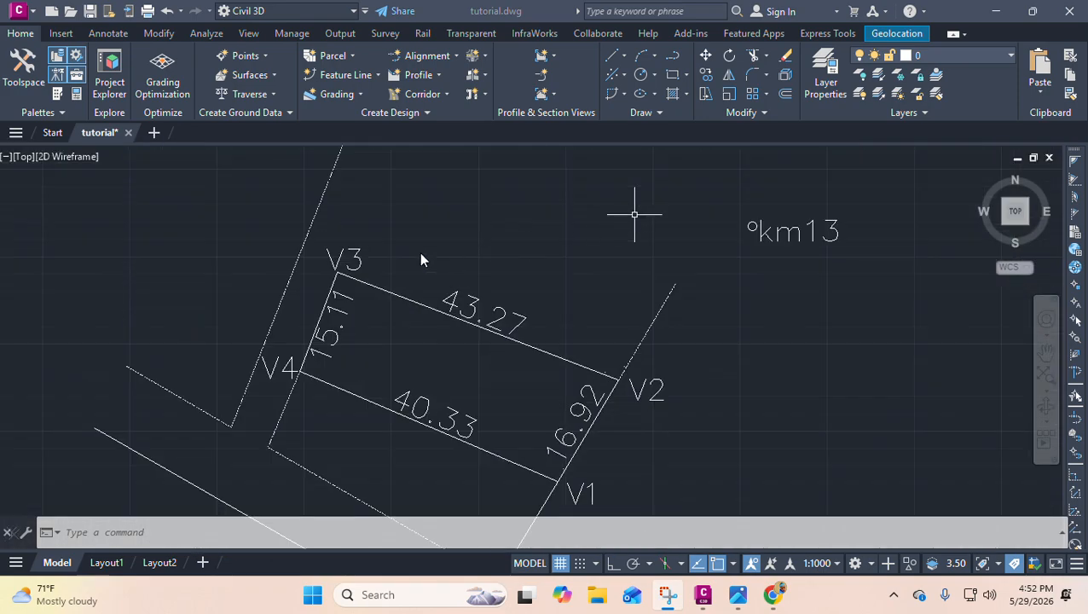
scroll(323, 296, down, 5)
scroll(322, 297, up, 5)
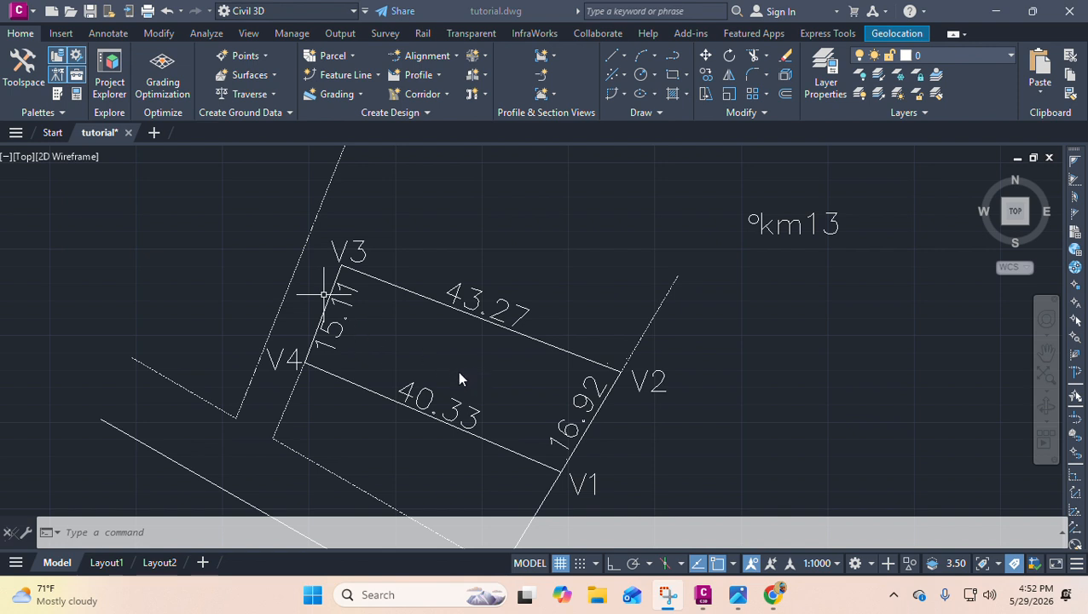
scroll(458, 380, down, 5)
scroll(452, 388, up, 3)
scroll(348, 157, down, 2)
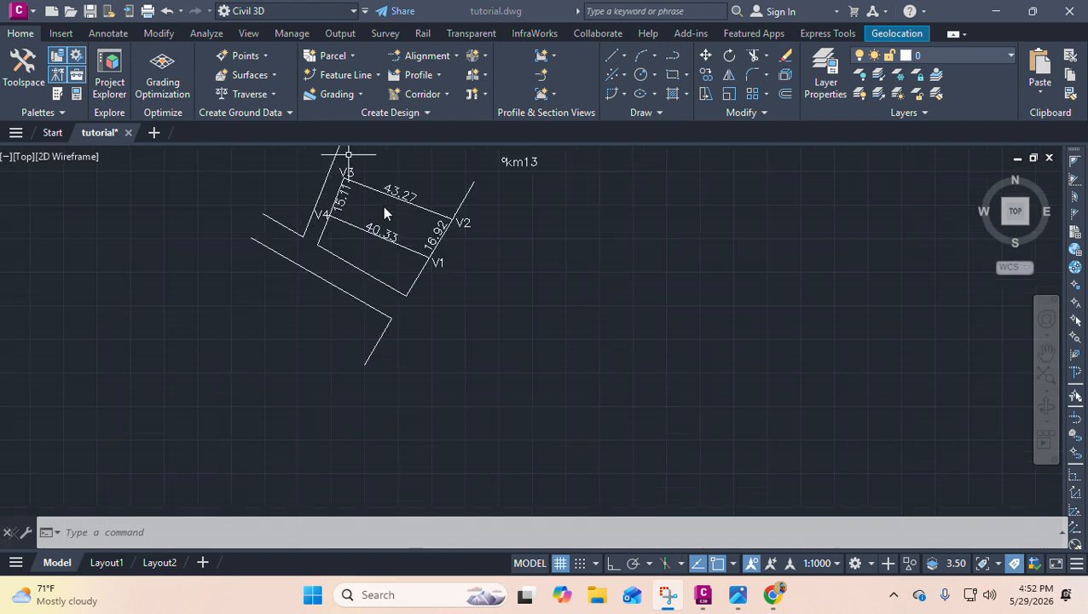
scroll(376, 275, down, 4)
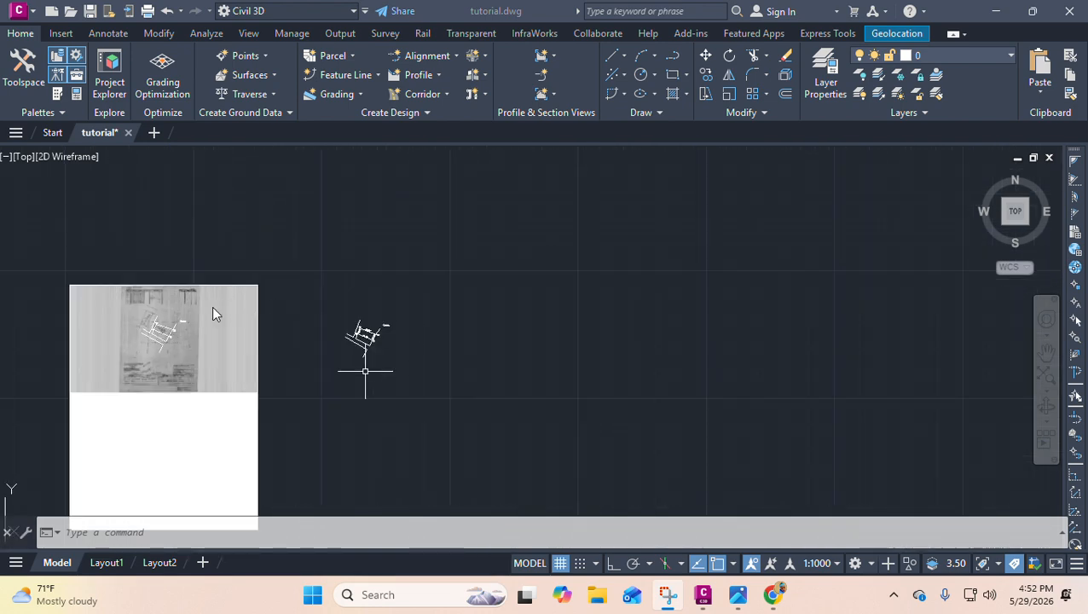
Examine the scanned plan's coordinate table, including its station, northings, eastings and heights columns.
scroll(213, 314, up, 4)
scroll(256, 239, up, 3)
scroll(384, 211, down, 3)
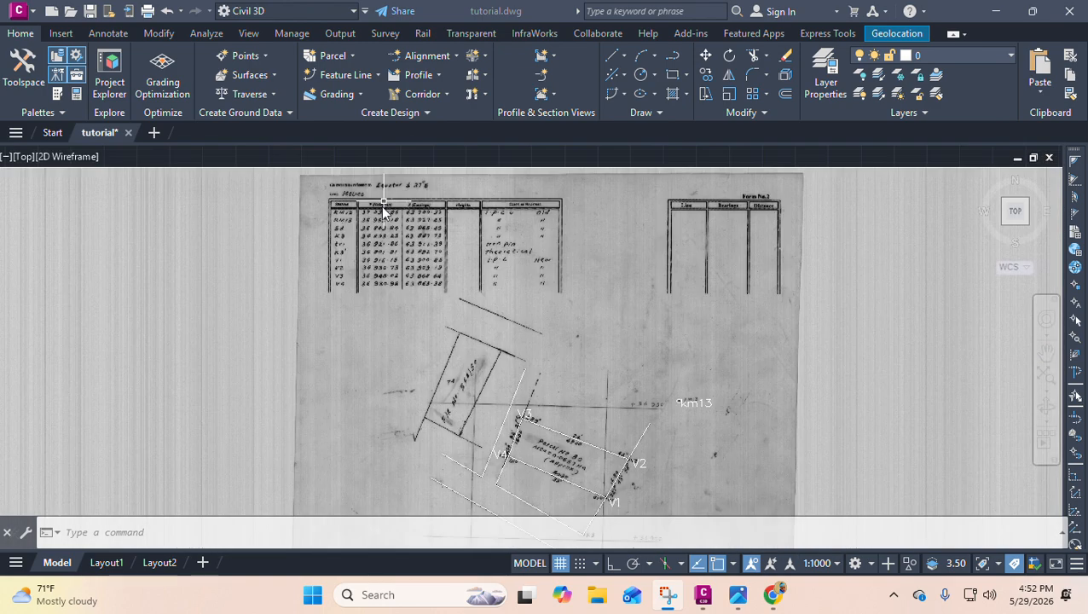
scroll(384, 212, up, 3)
scroll(358, 216, down, 2)
scroll(334, 215, up, 2)
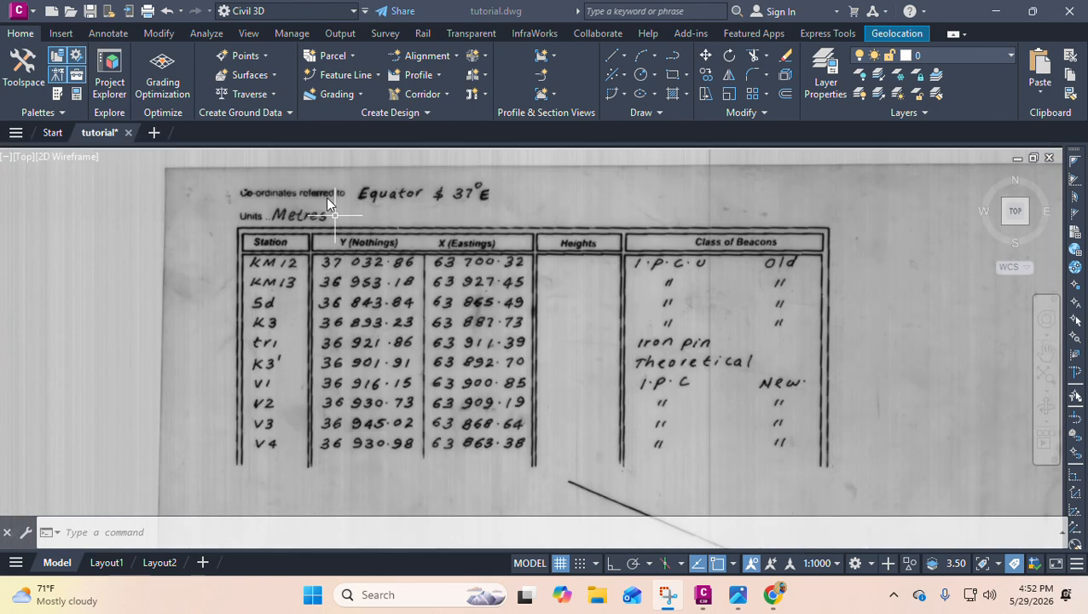
scroll(351, 260, down, 3)
scroll(353, 257, up, 3)
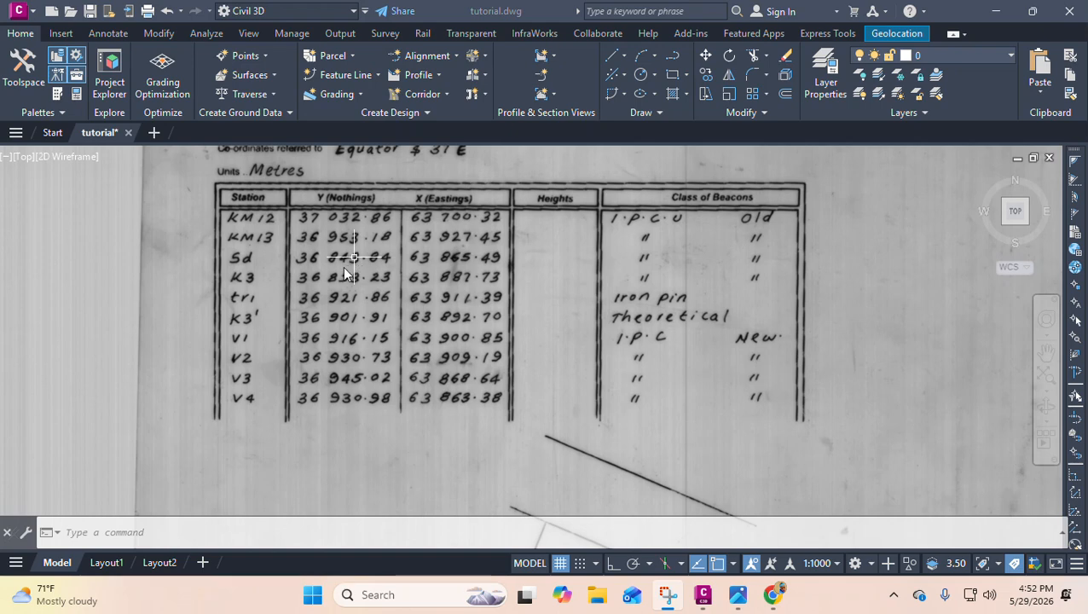
click(264, 195)
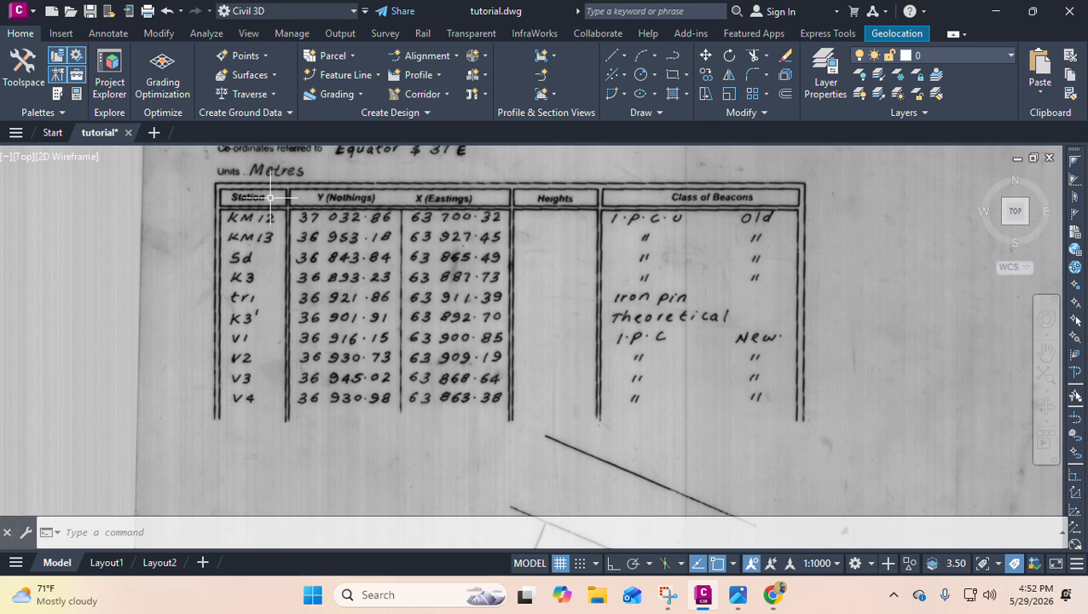
drag(271, 198, 226, 192)
drag(395, 199, 300, 192)
drag(481, 199, 385, 198)
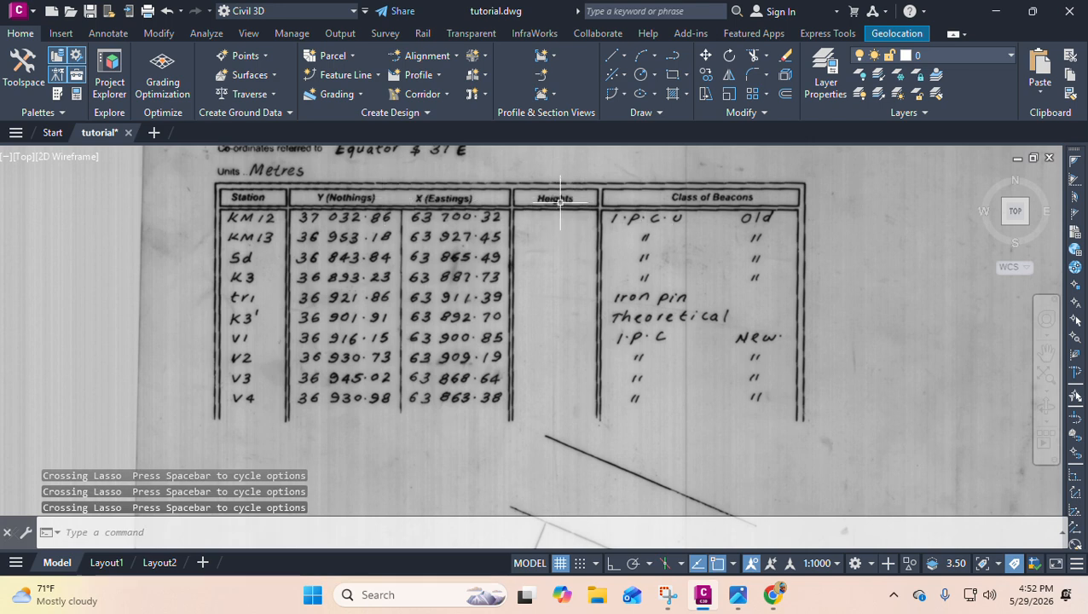
mouse_move(564, 226)
mouse_down()
mouse_move(576, 372)
mouse_move(564, 423)
mouse_up()
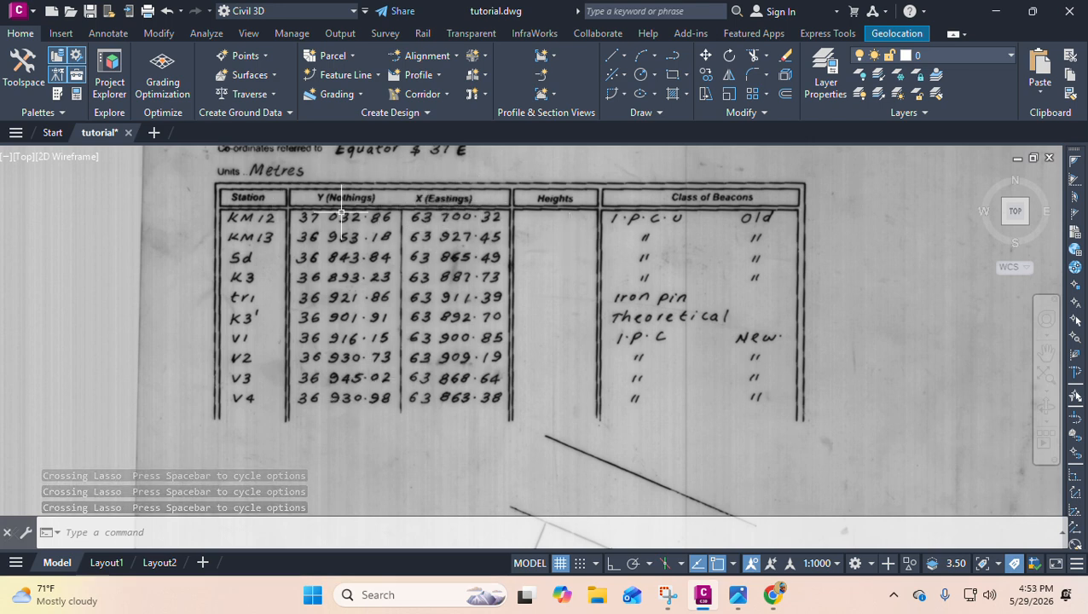
Inspect the parcel's corner beacons V1 to V4 and the surrounding stations on the scanned plan.
scroll(341, 216, down, 5)
scroll(440, 345, up, 5)
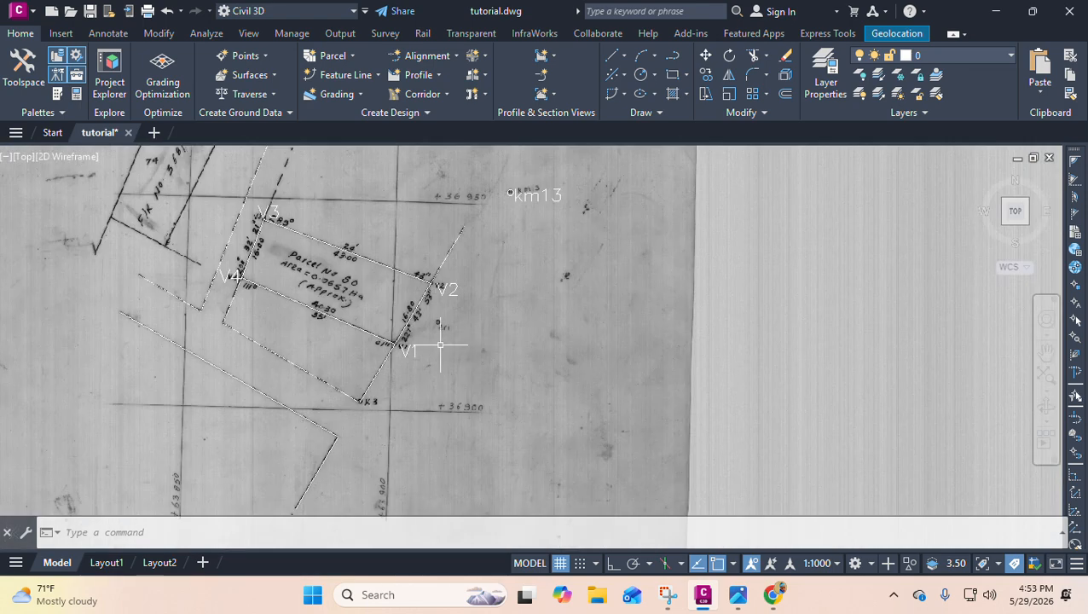
scroll(427, 343, up, 2)
scroll(510, 324, down, 1)
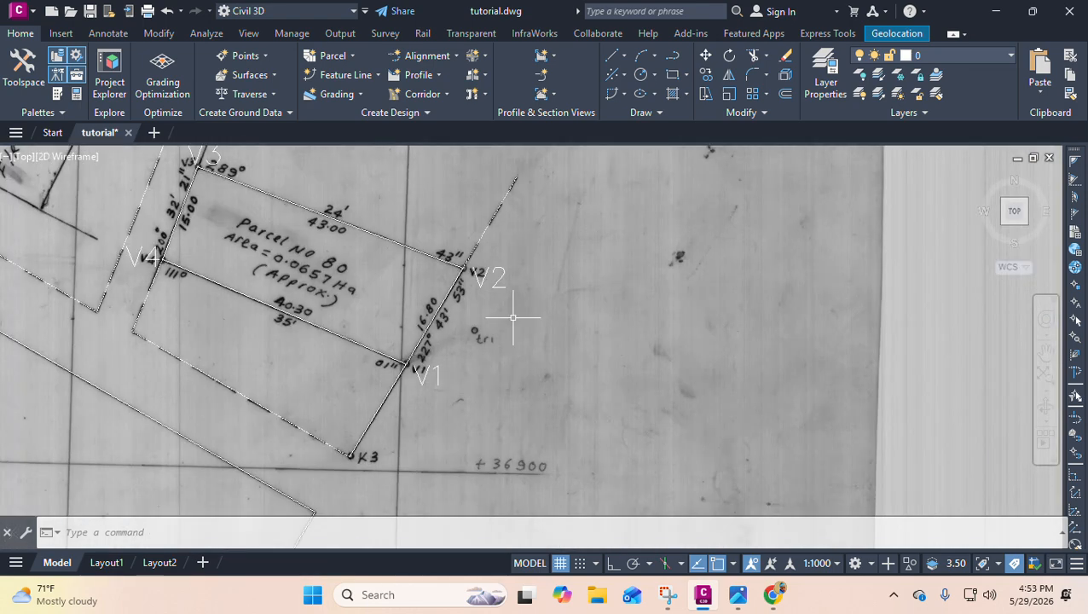
scroll(490, 299, down, 2)
scroll(272, 208, up, 4)
scroll(365, 452, down, 2)
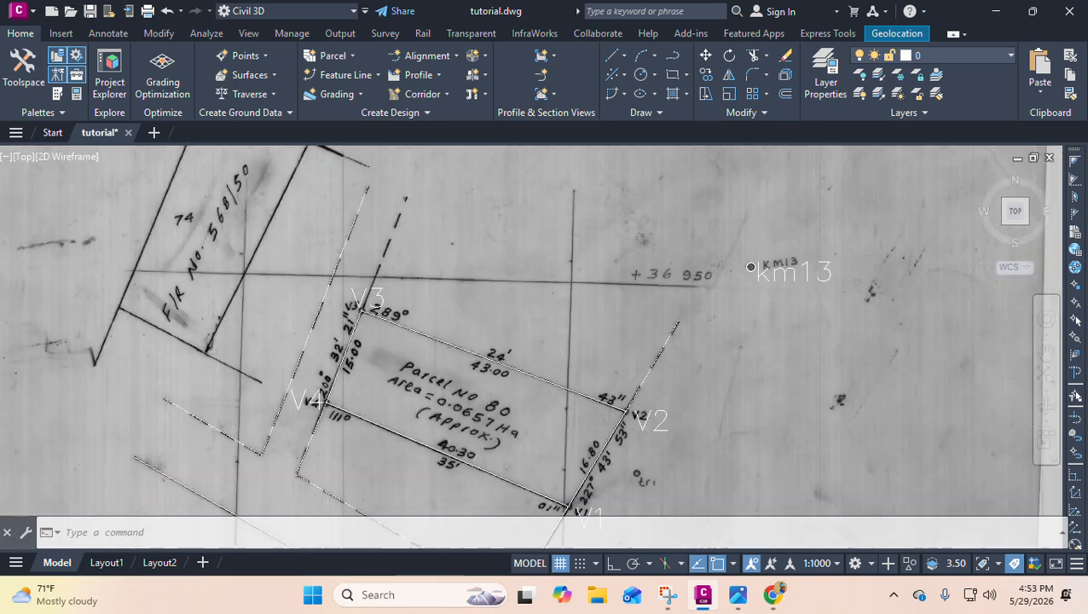
Read the northings and eastings of stations V1 to V4 in the scanned coordinate table.
scroll(367, 358, down, 4)
scroll(226, 236, up, 6)
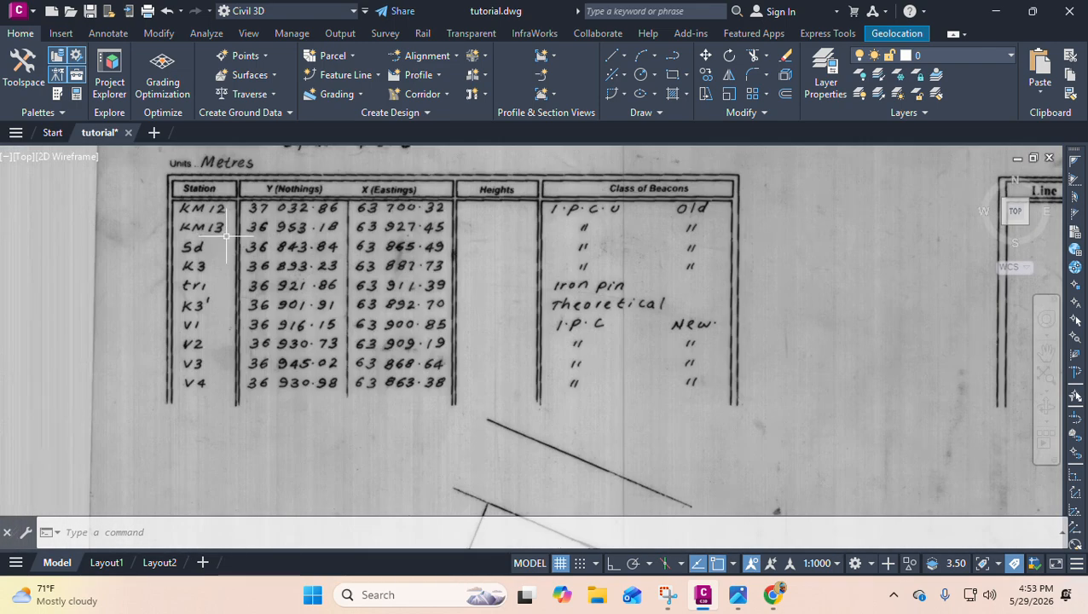
scroll(198, 362, up, 2)
click(163, 291)
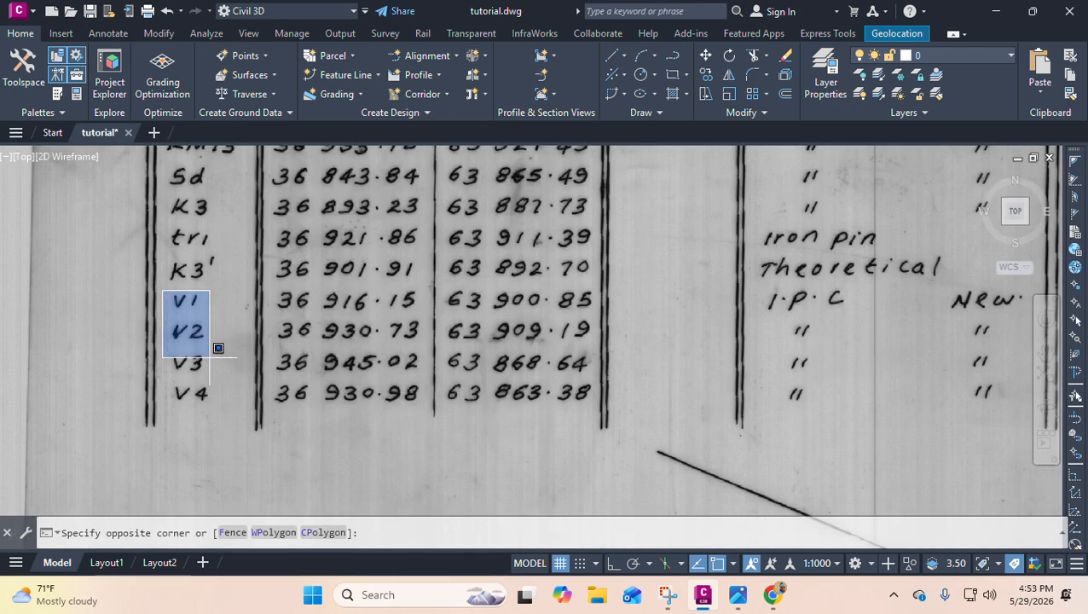
mouse_move(217, 348)
mouse_down()
mouse_move(418, 415)
mouse_move(571, 299)
mouse_move(555, 273)
mouse_up()
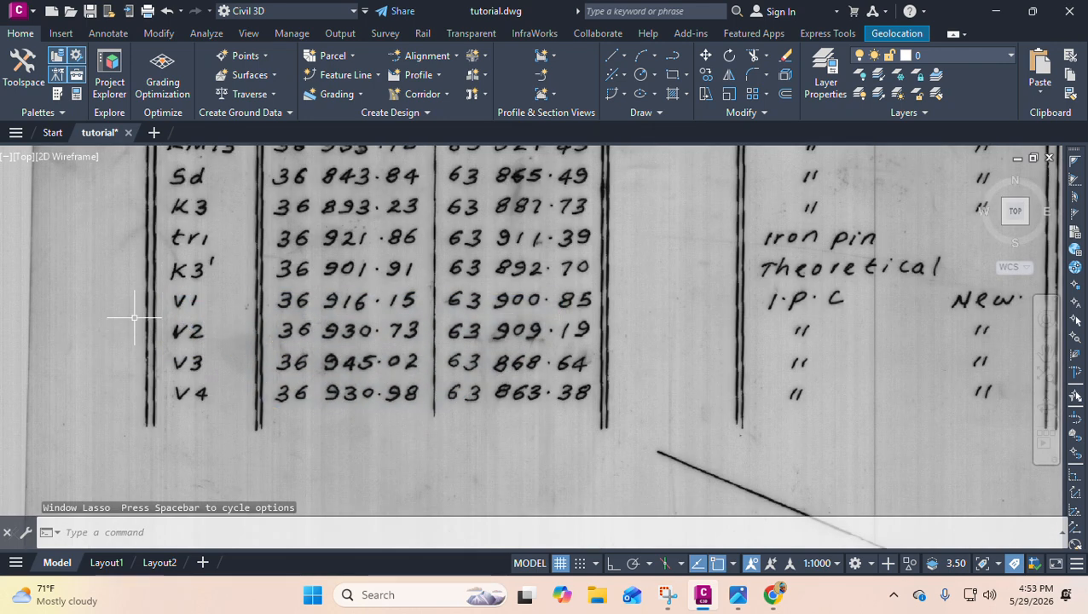
mouse_move(168, 294)
mouse_down()
mouse_move(208, 372)
mouse_move(381, 433)
mouse_move(595, 384)
mouse_move(592, 275)
mouse_up()
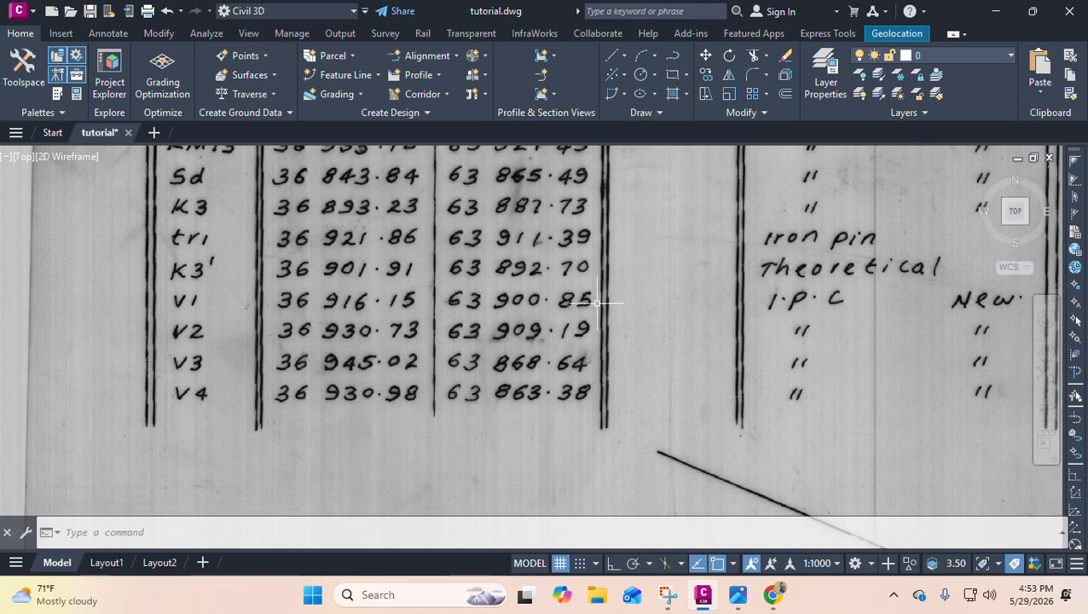
Create a new Microsoft Excel worksheet on the desktop, name it tutorial, and open it in Excel.
click(1002, 11)
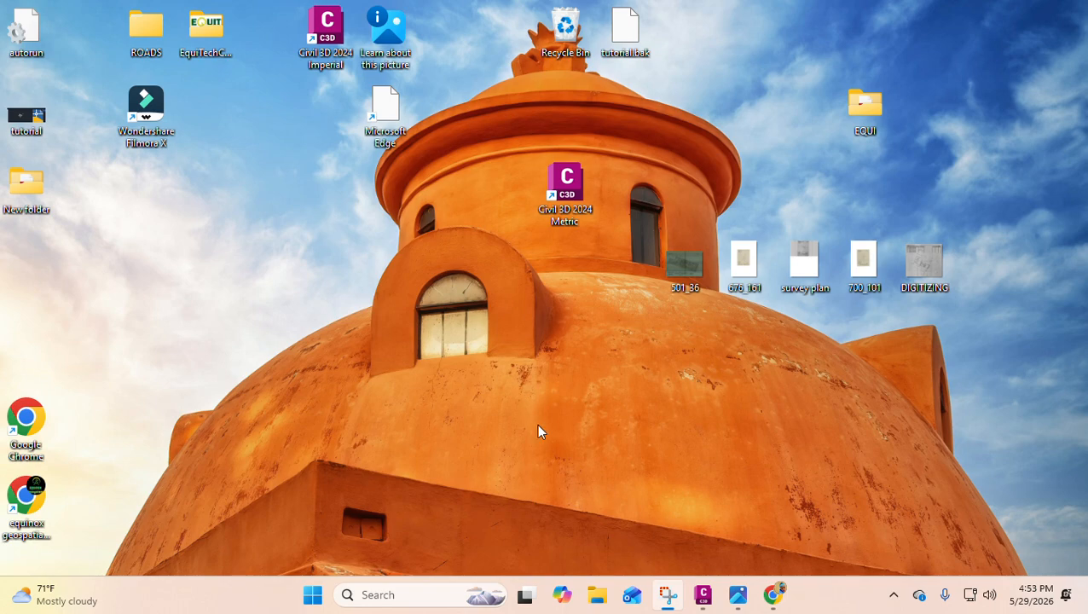
right_click(245, 229)
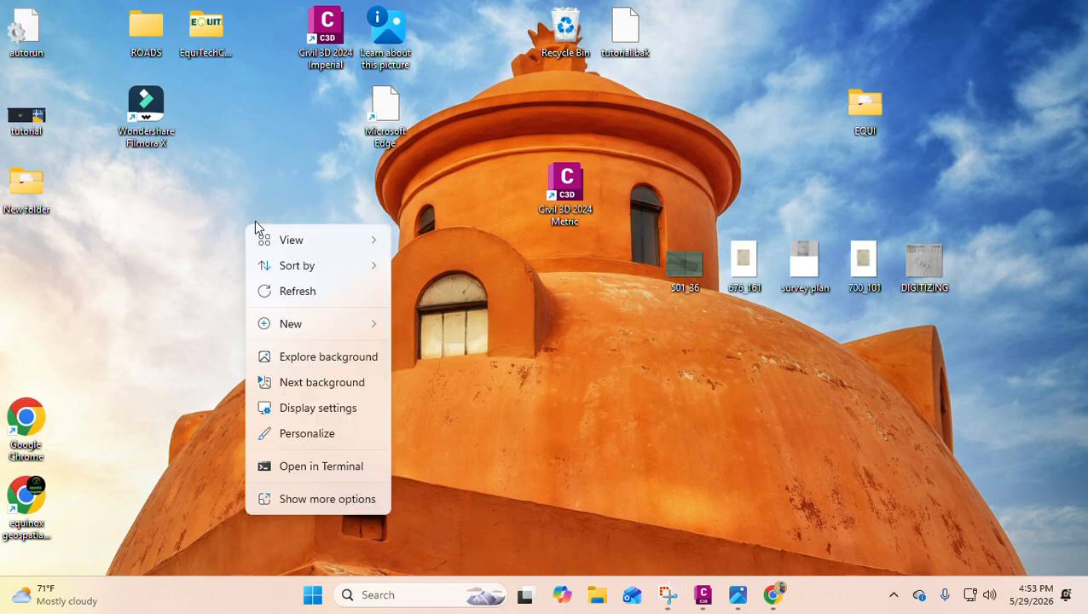
mouse_move(330, 323)
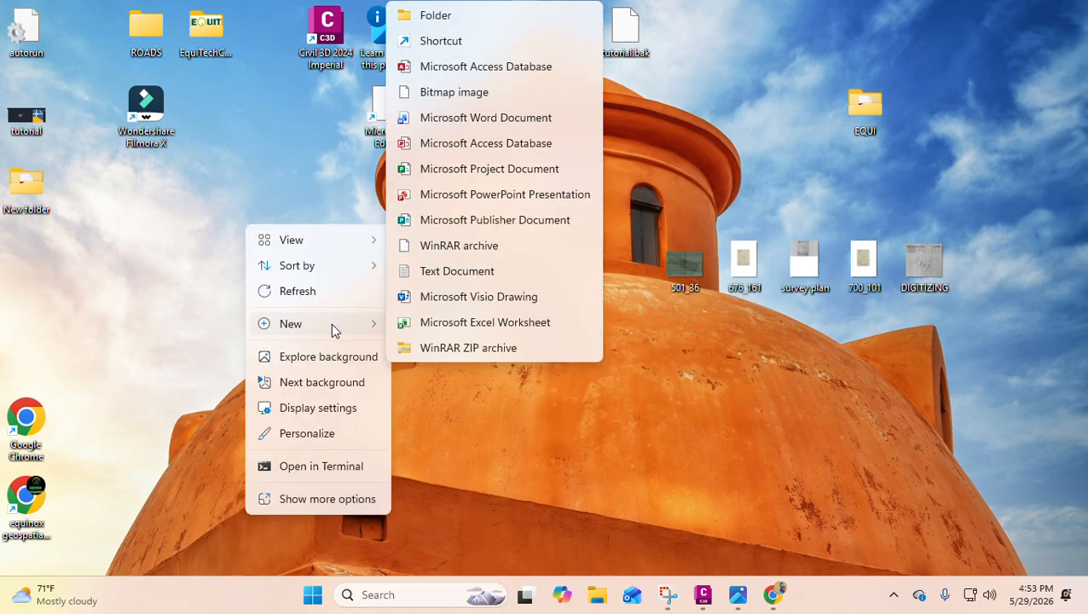
click(471, 322)
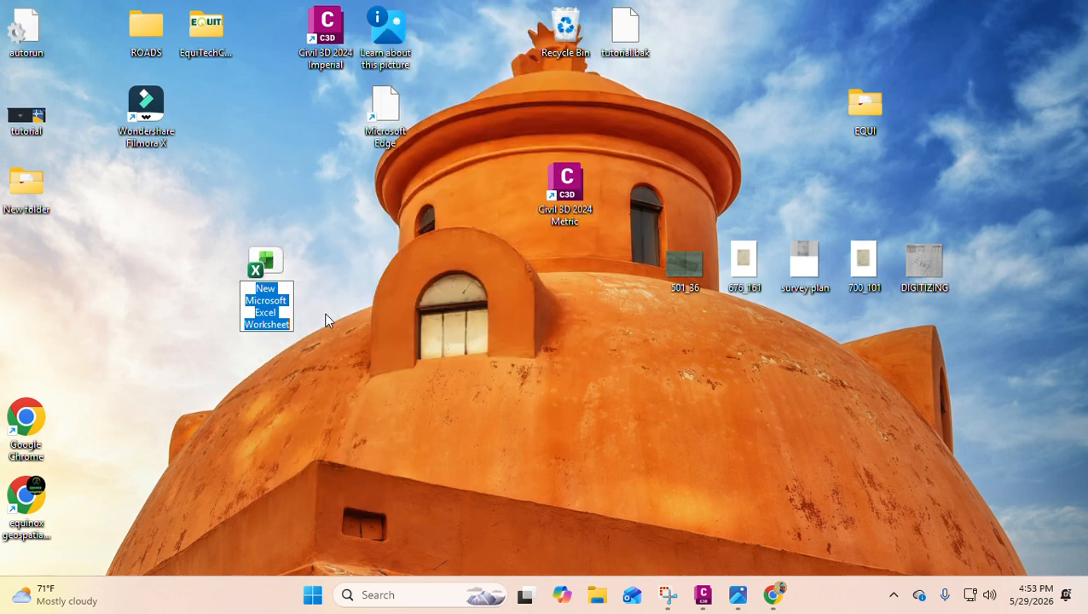
text(tu)
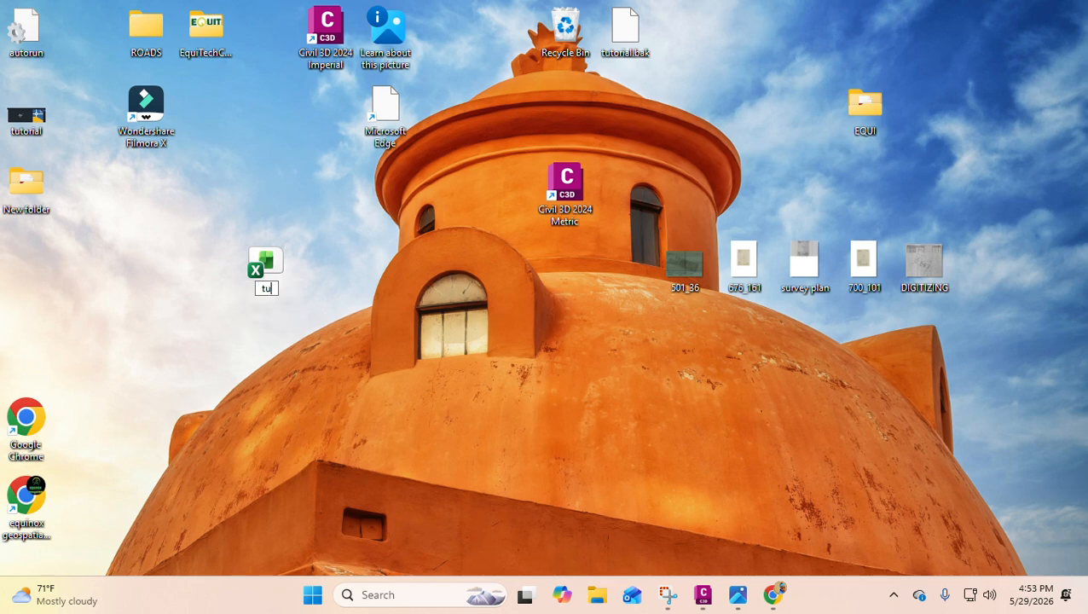
text(torials)
key(BackSpace)
key(BackSpace)
text(l)
key(Return)
double_click(276, 280)
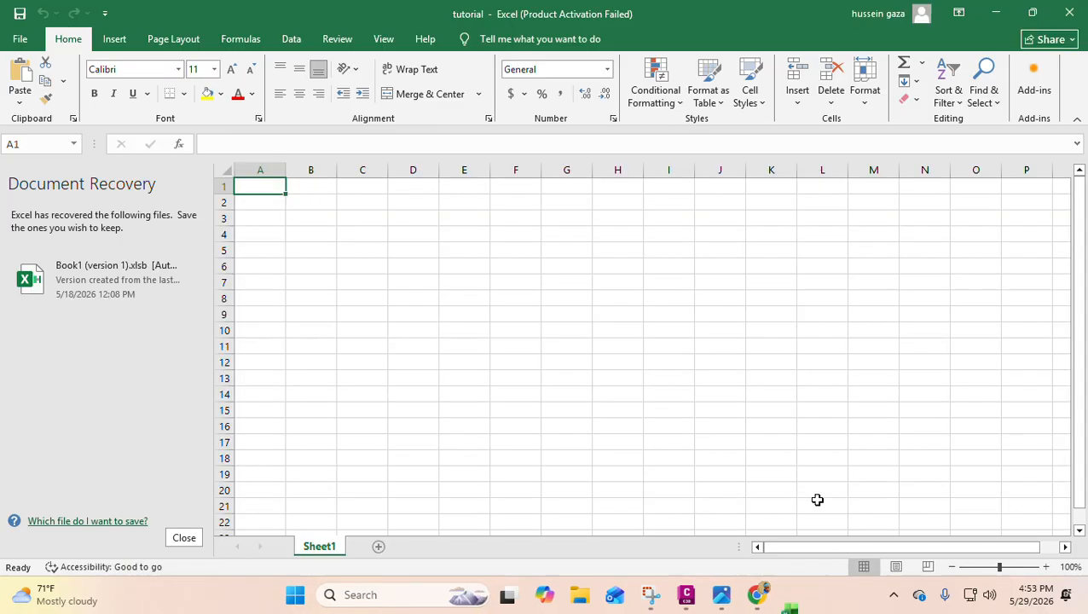
drag(763, 7, 667, 81)
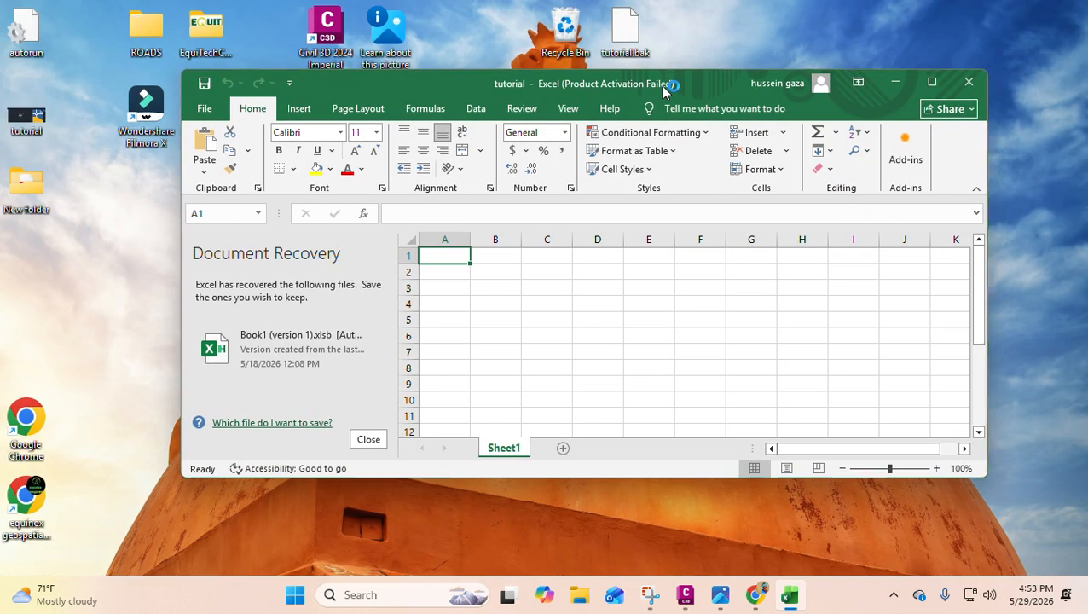
click(716, 207)
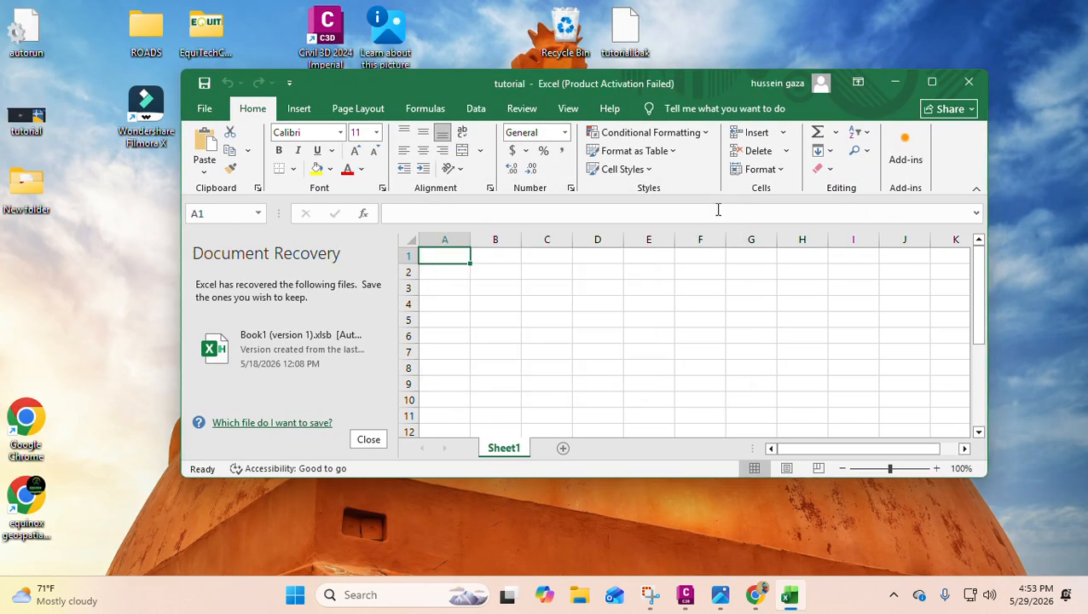
click(763, 345)
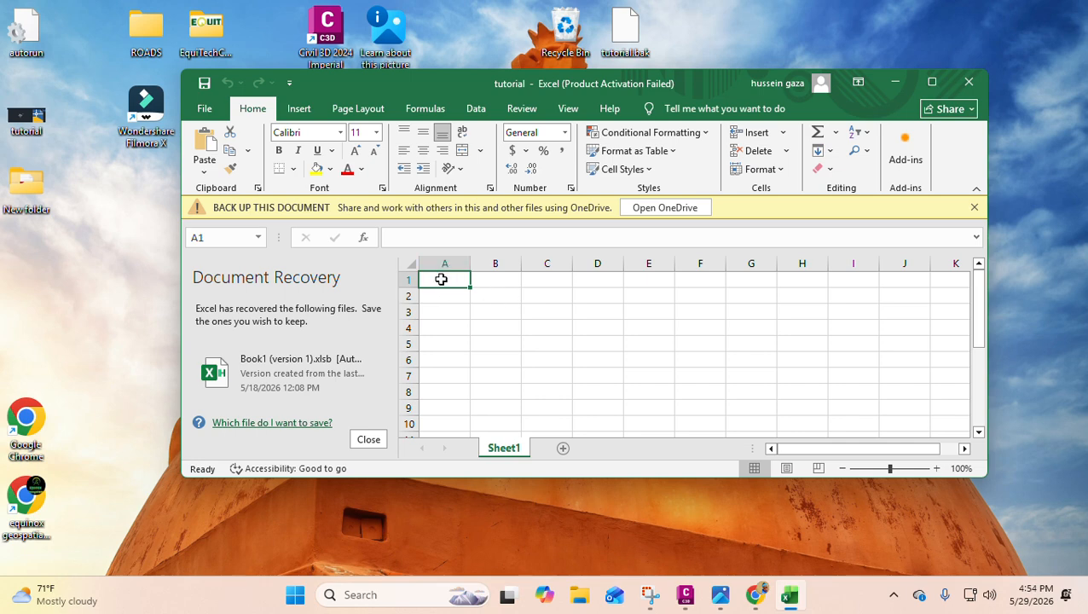
Enter the point numbers 1, 2, 3 and 4 in cells A1 to A4 and maximize the workbook window.
text(1)
key(Return)
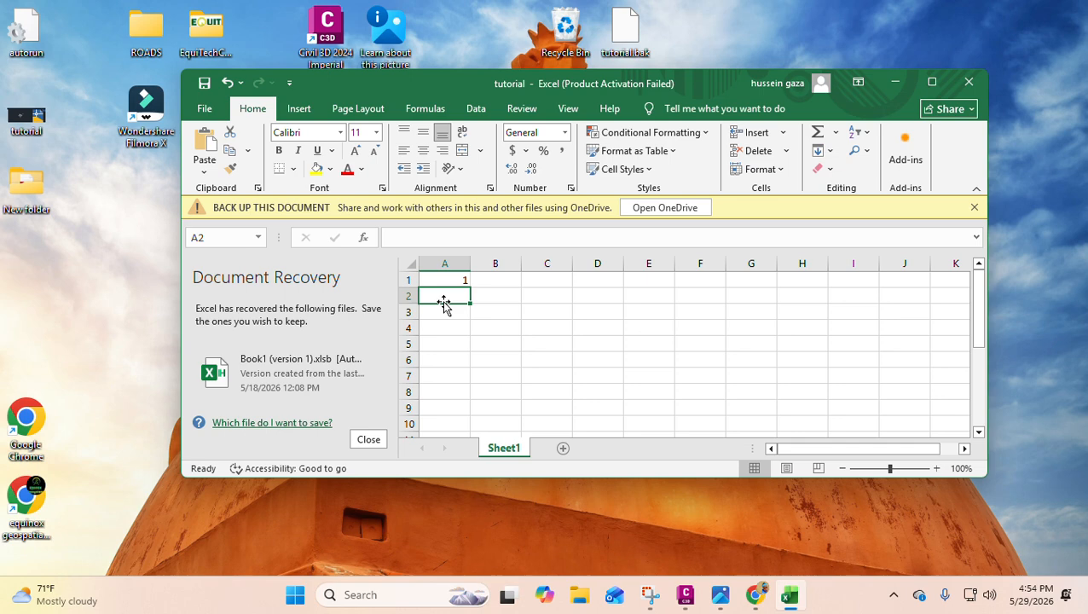
text(2)
key(Return)
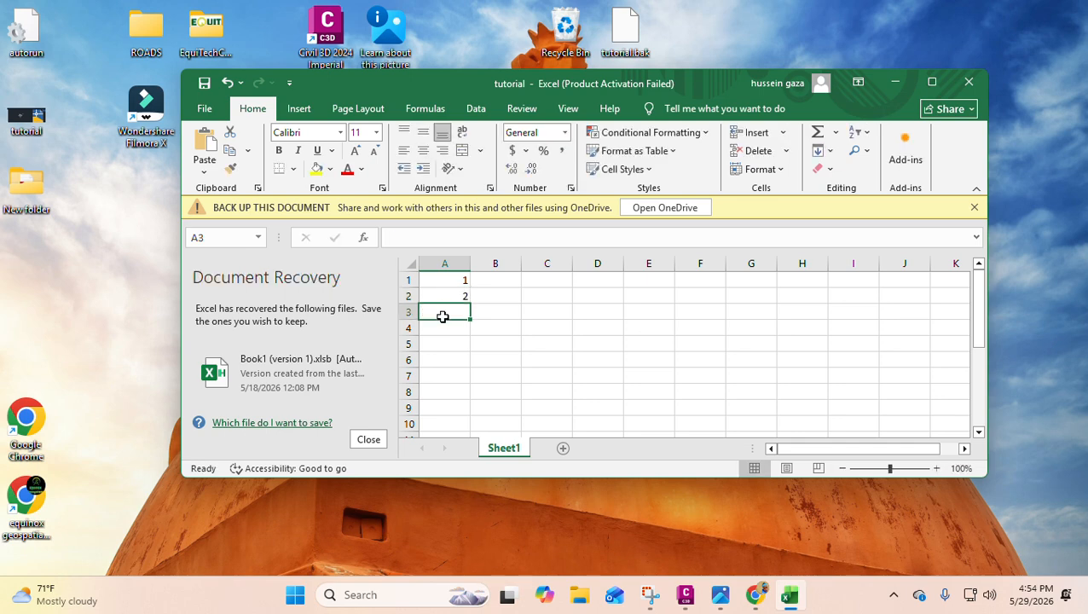
text(3)
key(Return)
text(4)
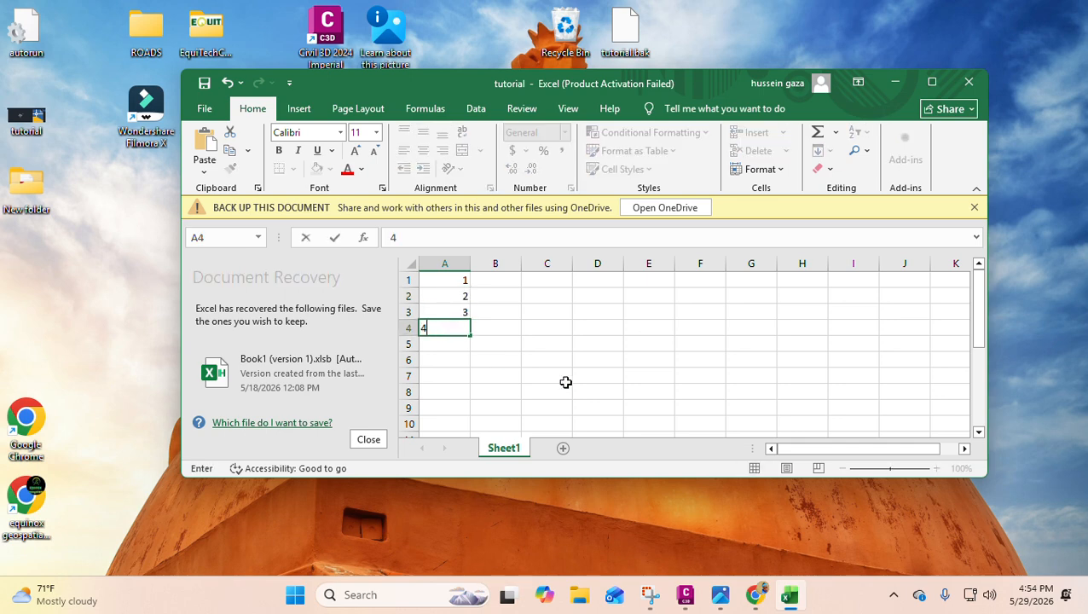
click(593, 391)
click(933, 83)
click(665, 357)
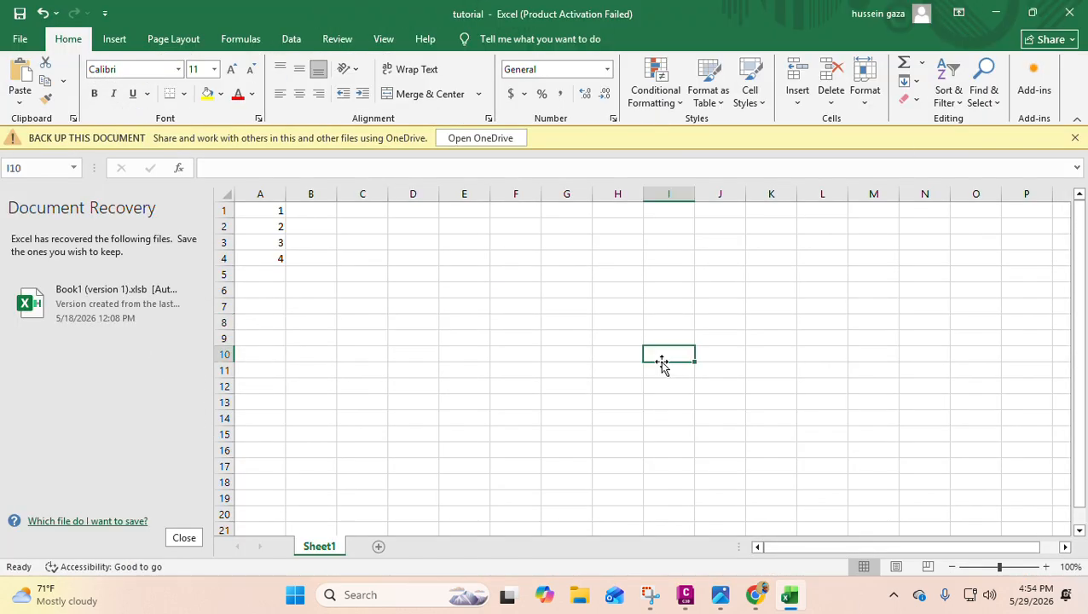
Switch to the ChatGPT coordinate table in Chrome and copy the V1 to V4 rows with their northings and eastings.
click(333, 213)
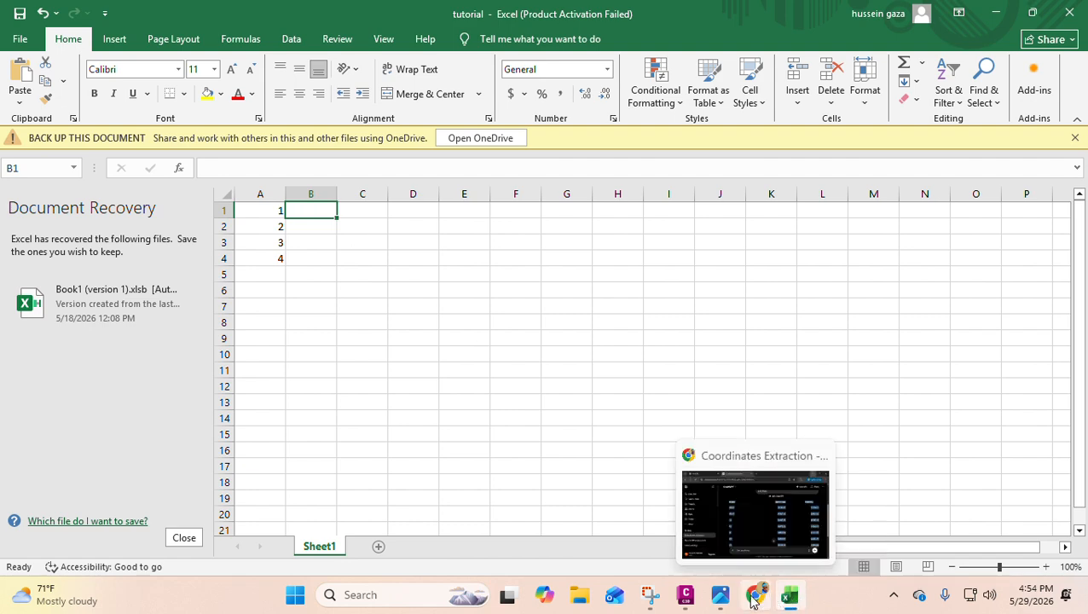
click(708, 541)
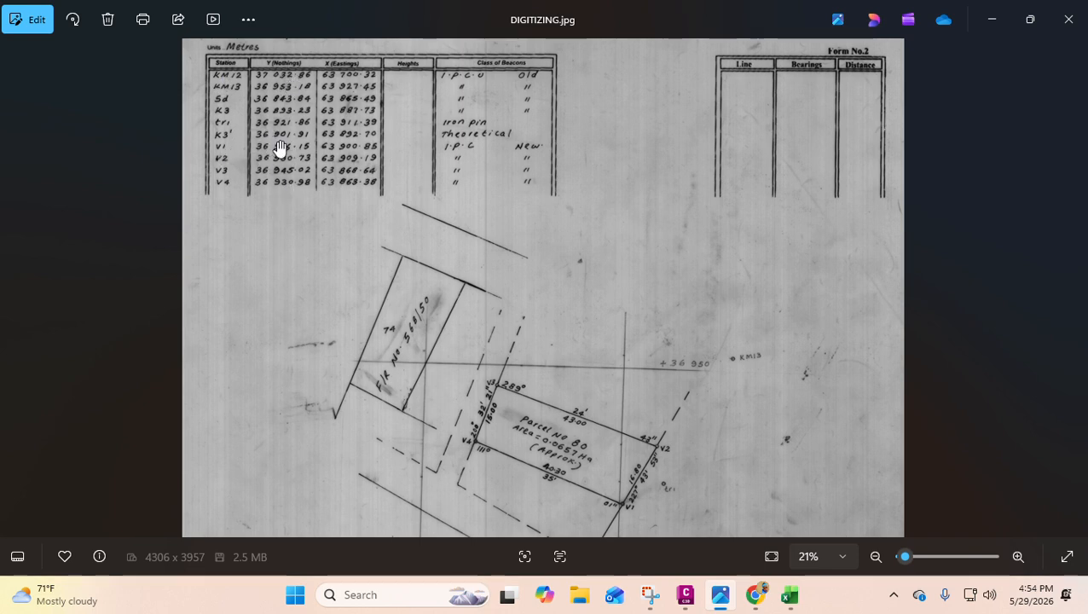
click(992, 18)
mouse_move(715, 594)
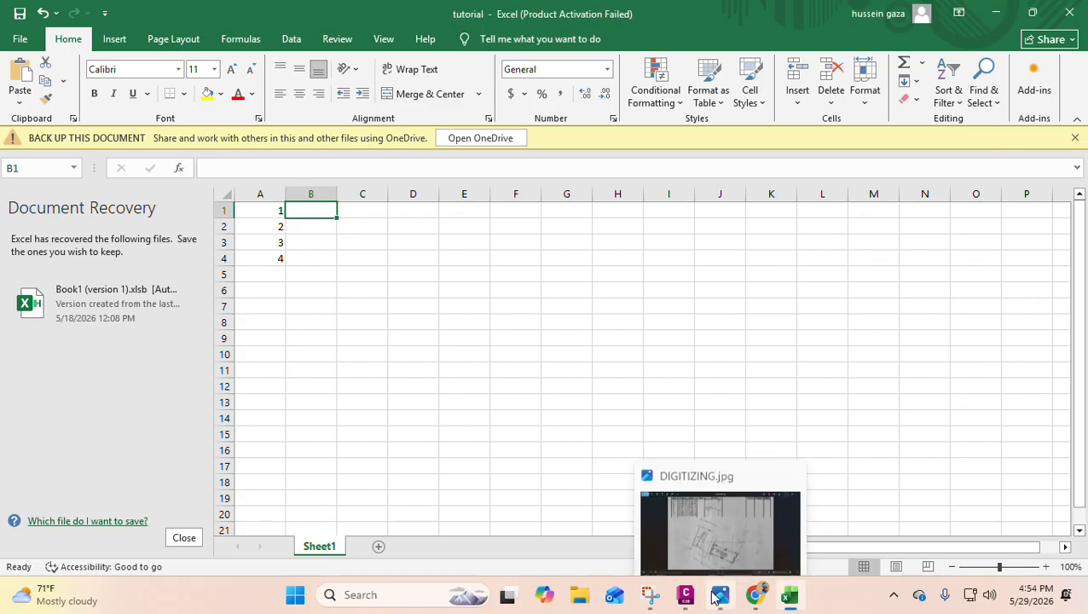
click(756, 595)
scroll(391, 358, down, 3)
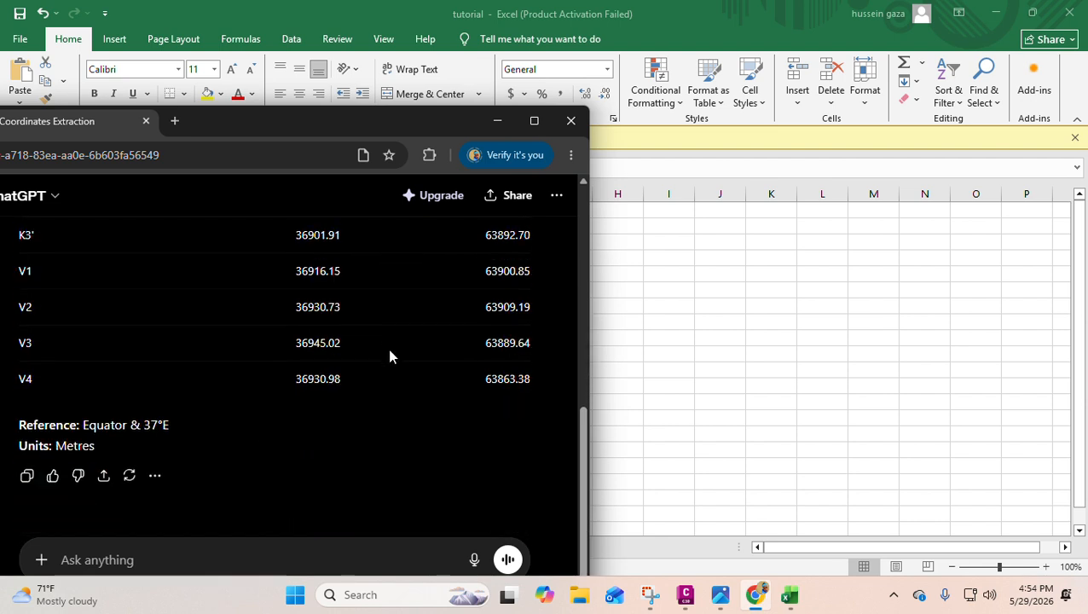
scroll(396, 357, up, 1)
scroll(384, 337, down, 1)
drag(37, 289, 545, 377)
key(ctrl+c)
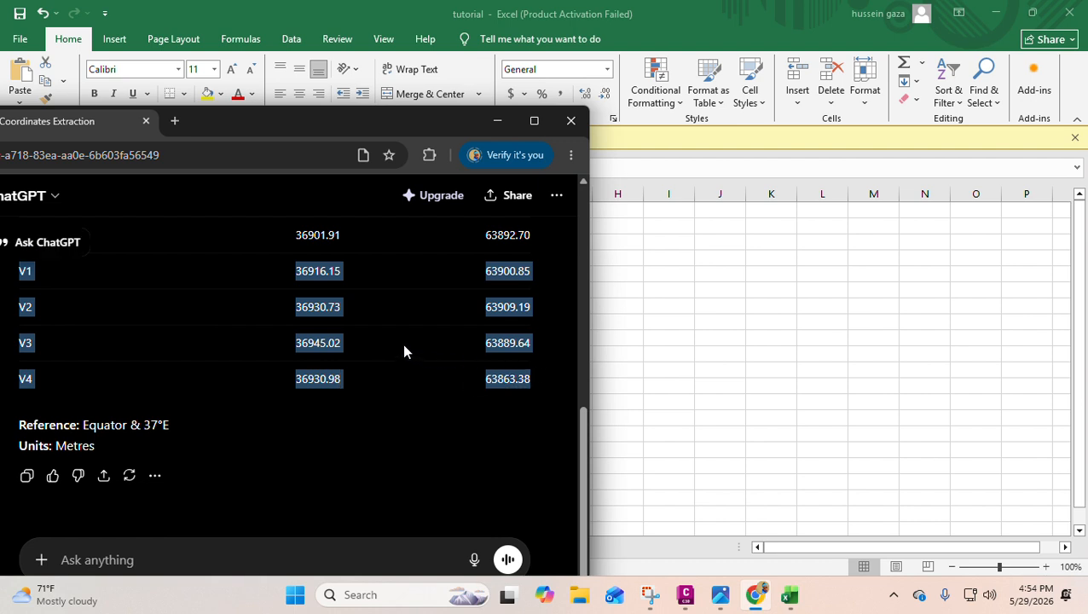
Switch back to Excel and paste the copied V1 to V4 rows into the tutorial sheet starting at cell B1.
click(689, 401)
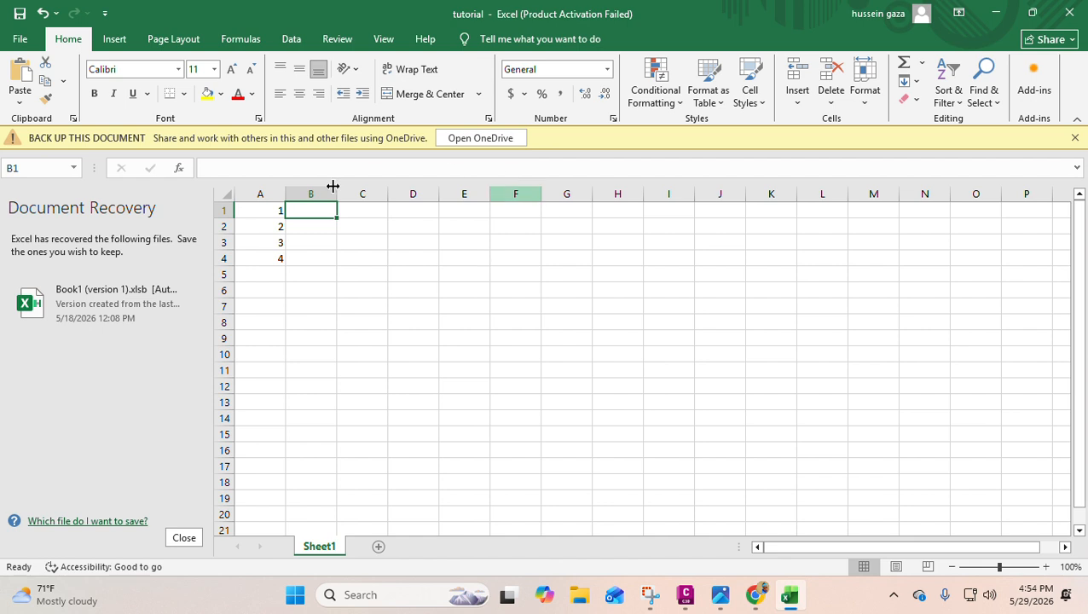
right_click(299, 211)
click(332, 281)
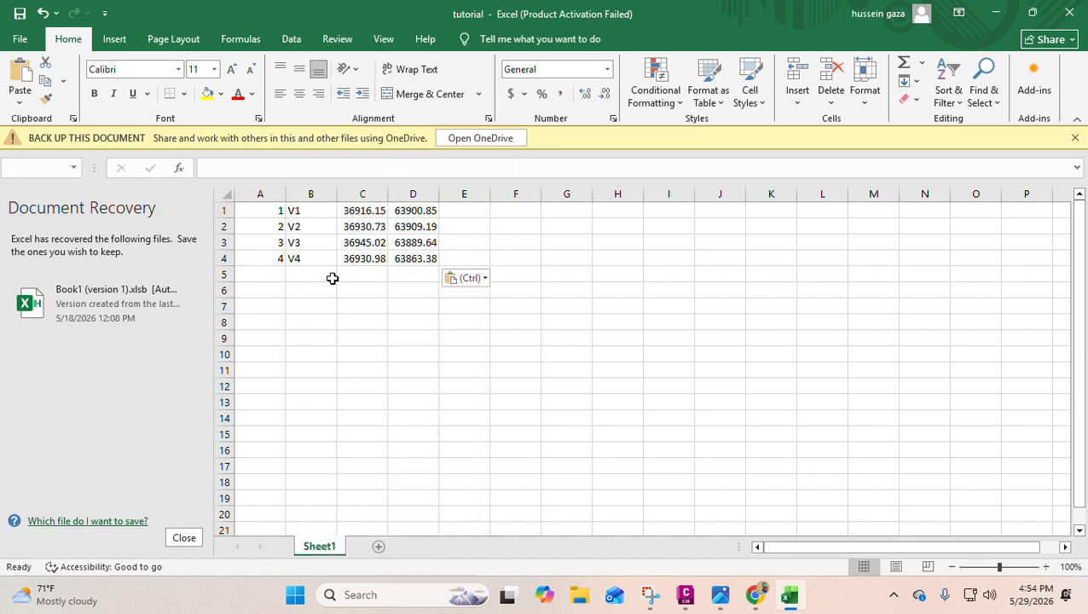
click(657, 301)
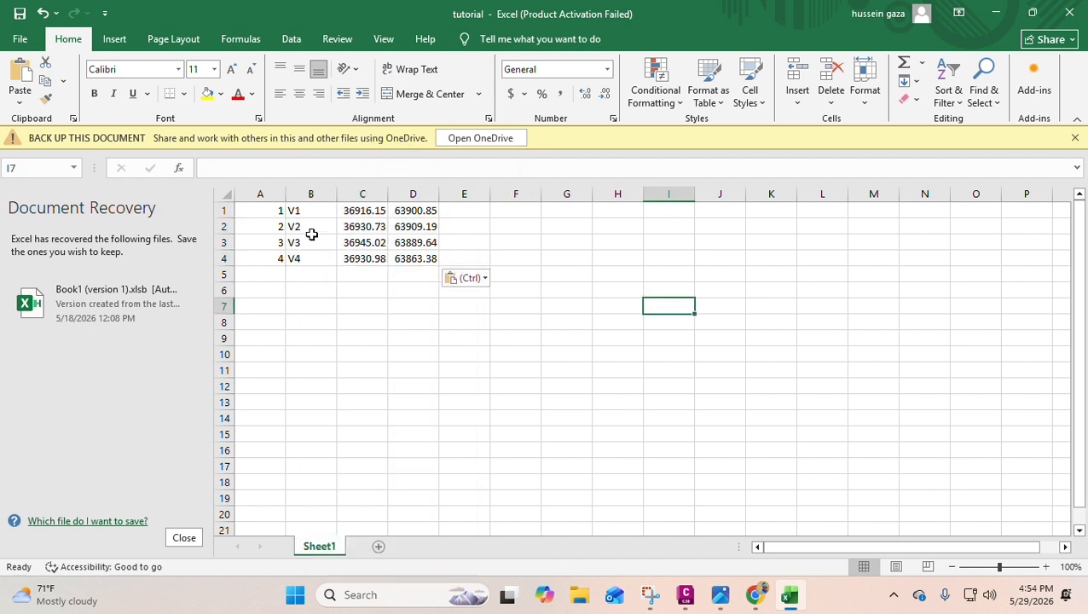
click(267, 193)
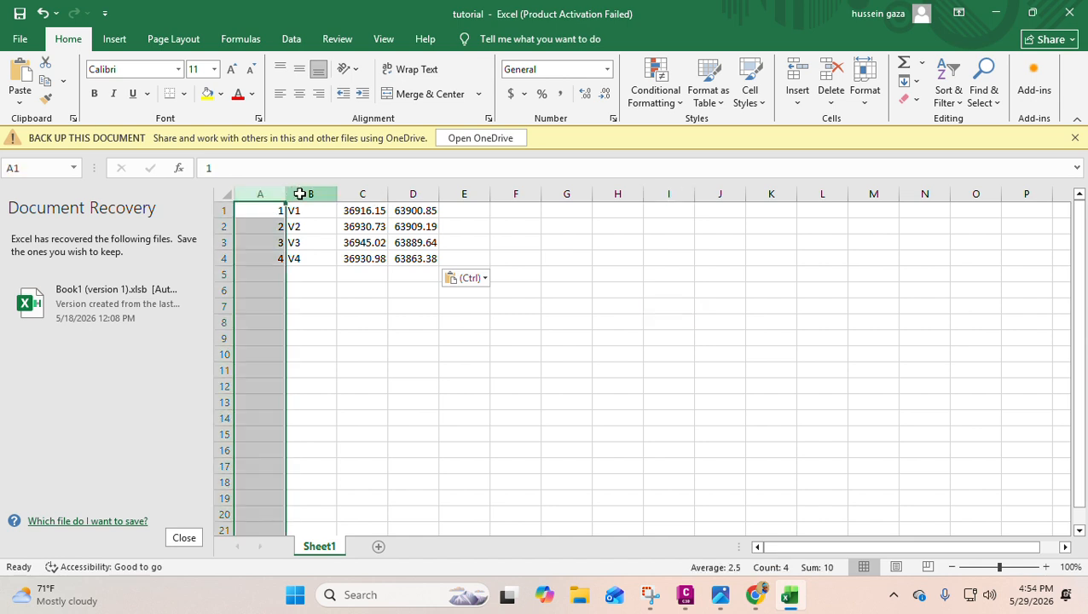
click(300, 195)
click(365, 194)
click(427, 195)
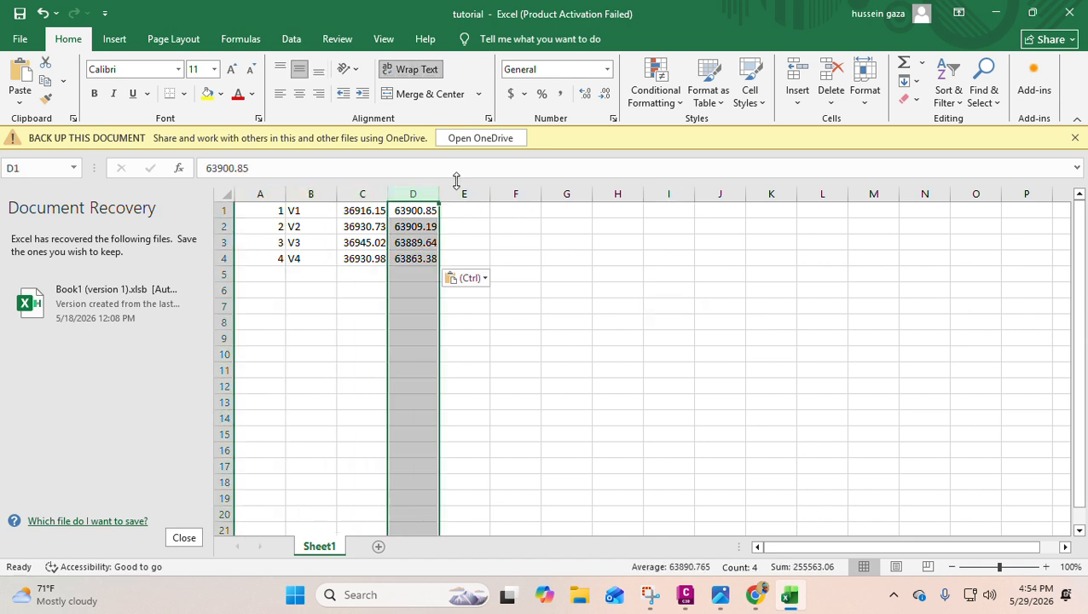
click(454, 35)
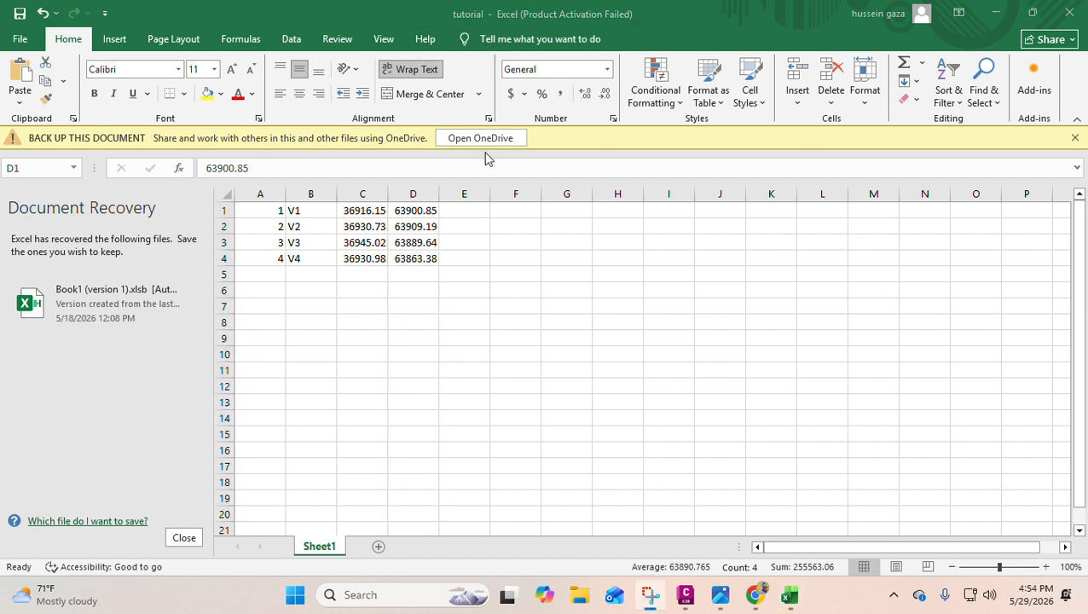
click(563, 354)
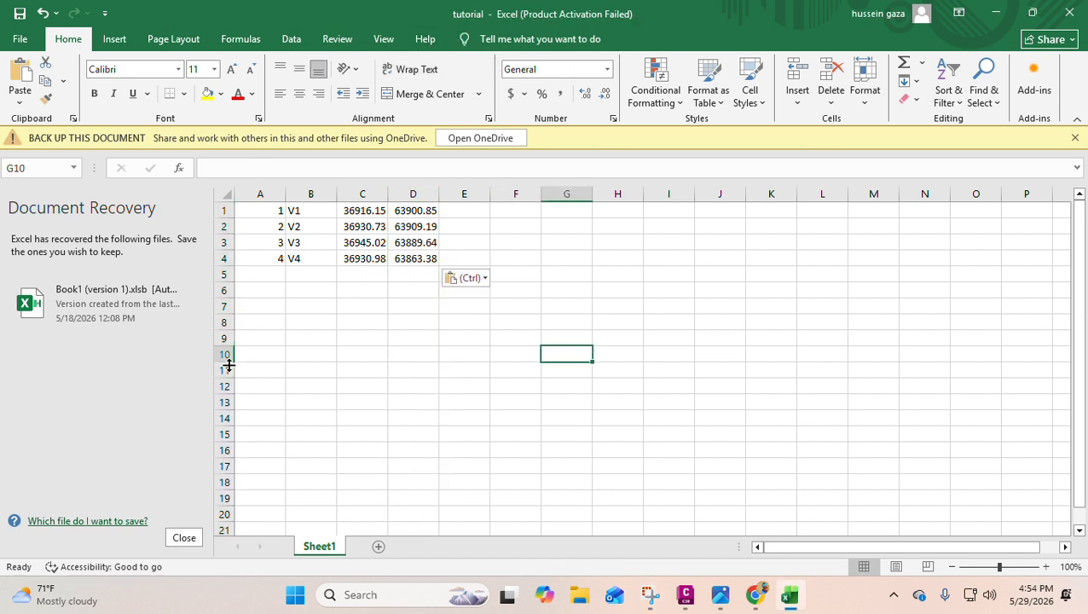
Enter the column-order labels p, N, E, EL and DESCR in cells A9 to E9.
click(281, 338)
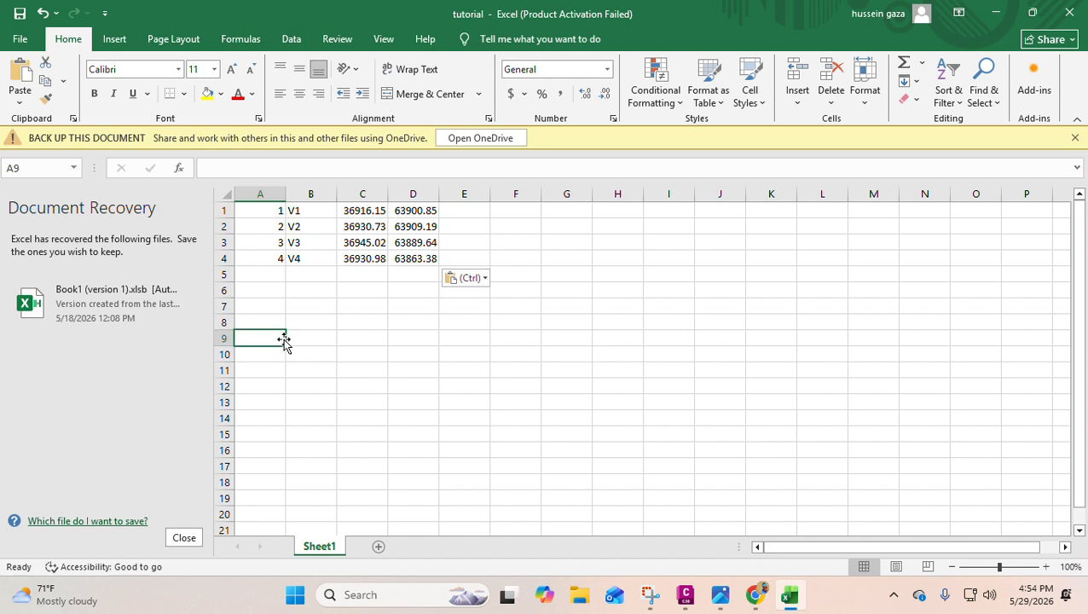
text(p)
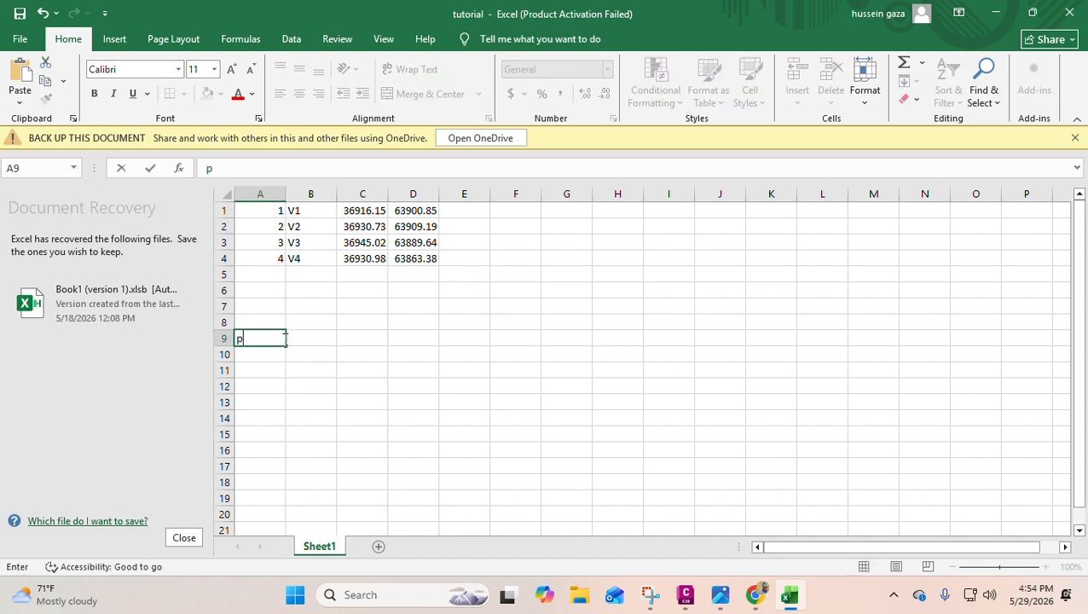
click(290, 346)
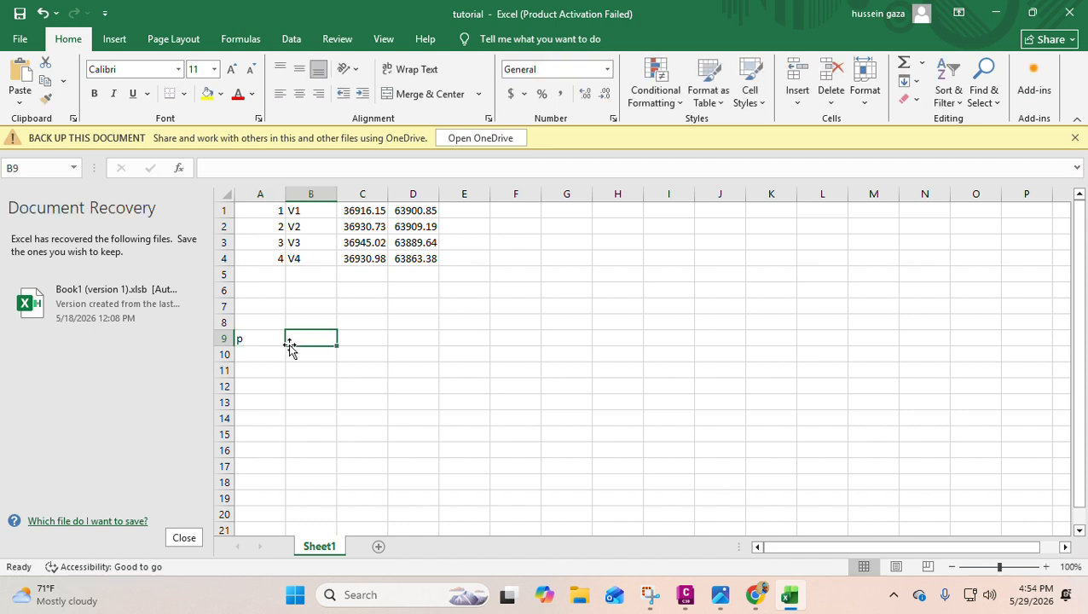
double_click(290, 344)
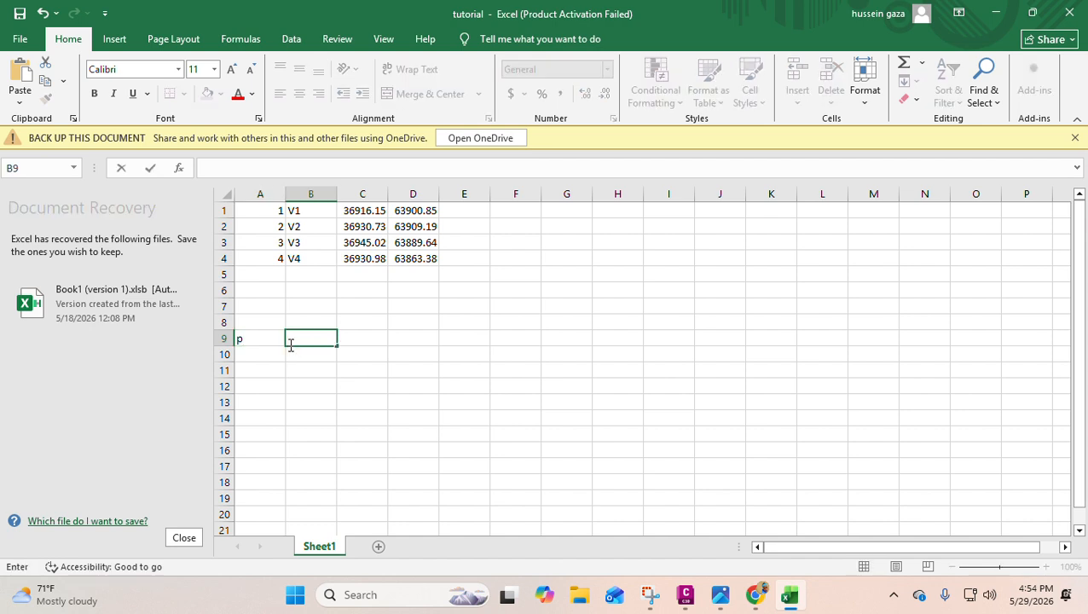
text(N)
key(Tab)
text(E)
key(Tab)
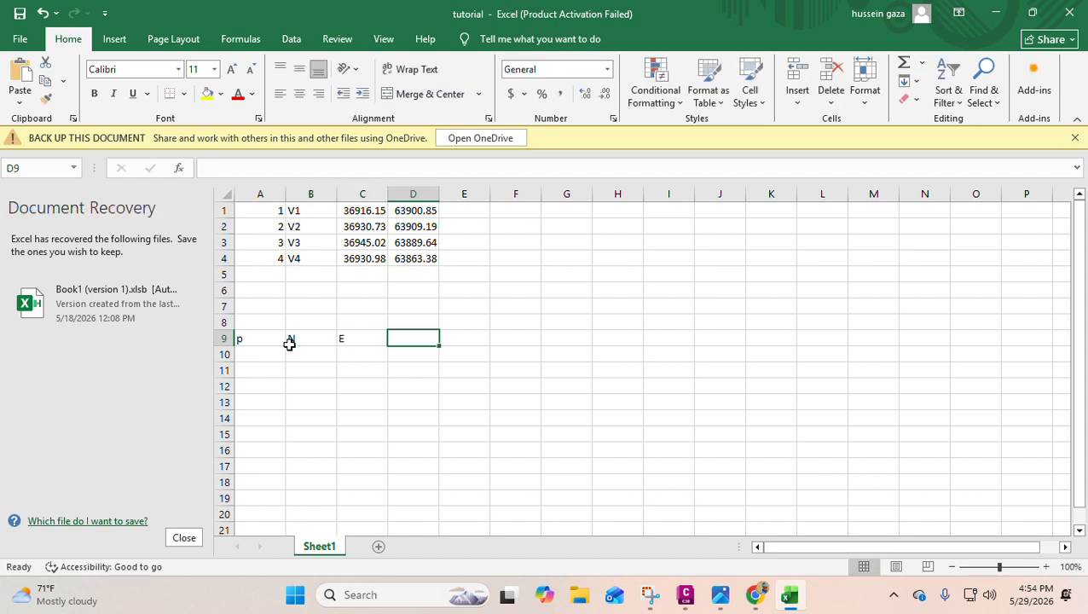
text(E)
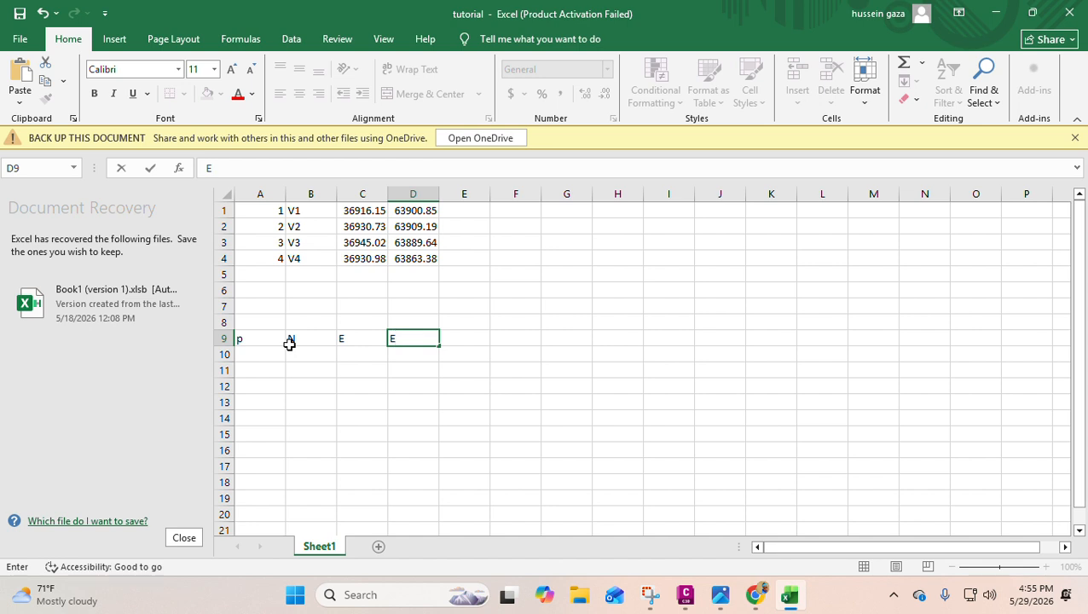
text(L)
key(Tab)
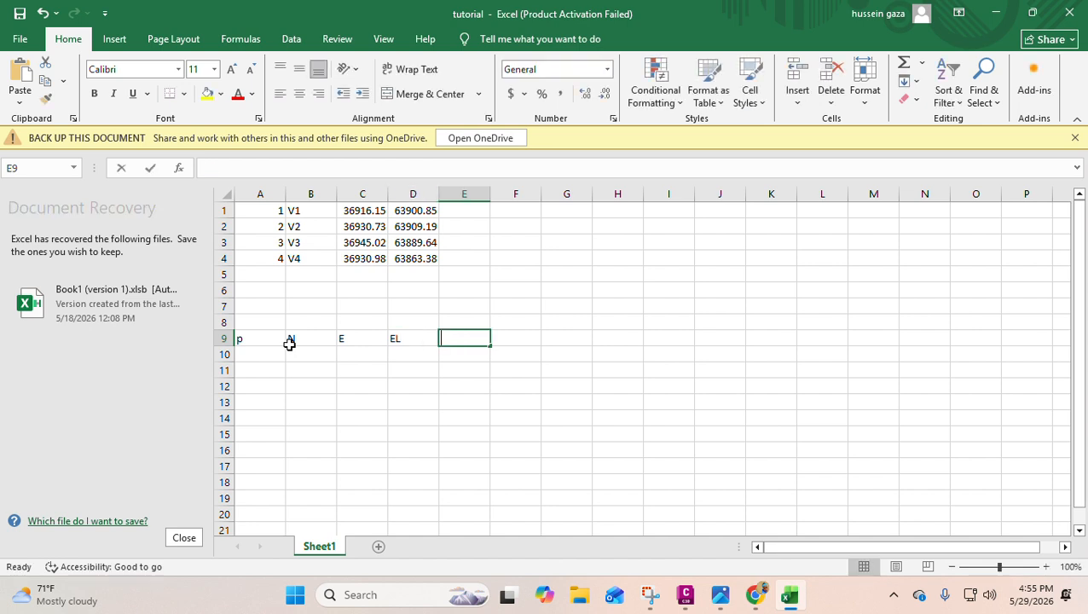
text(DESCR)
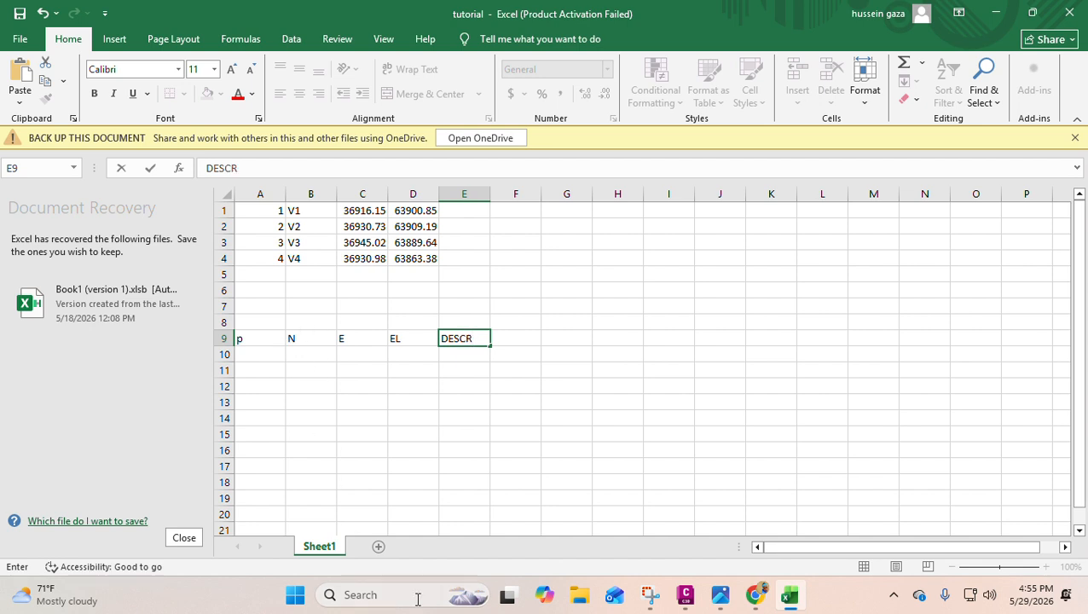
click(412, 513)
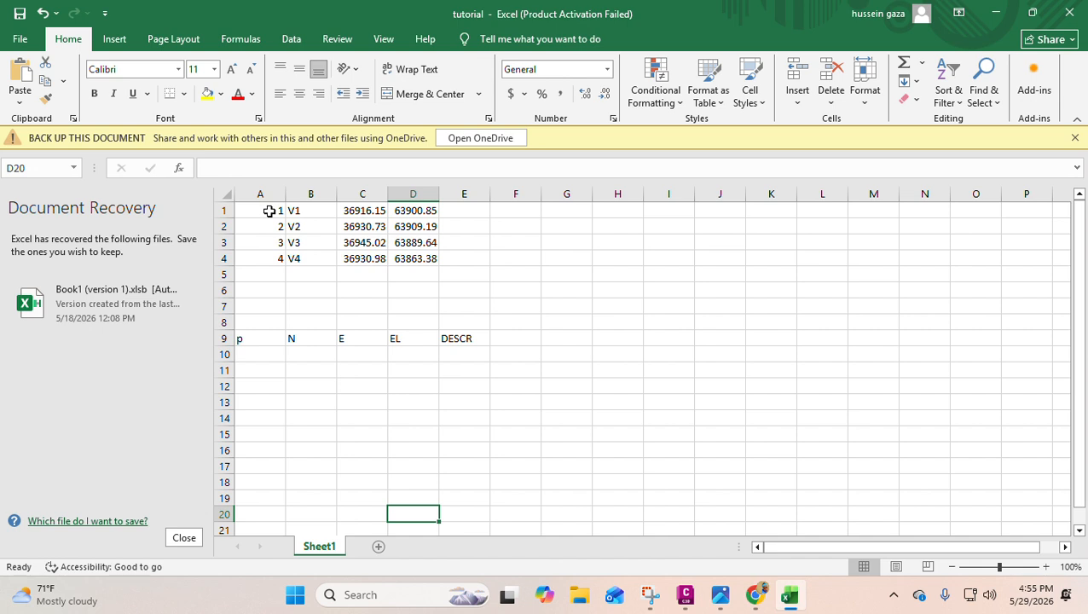
Insert an empty column before the point number column.
drag(269, 211, 267, 263)
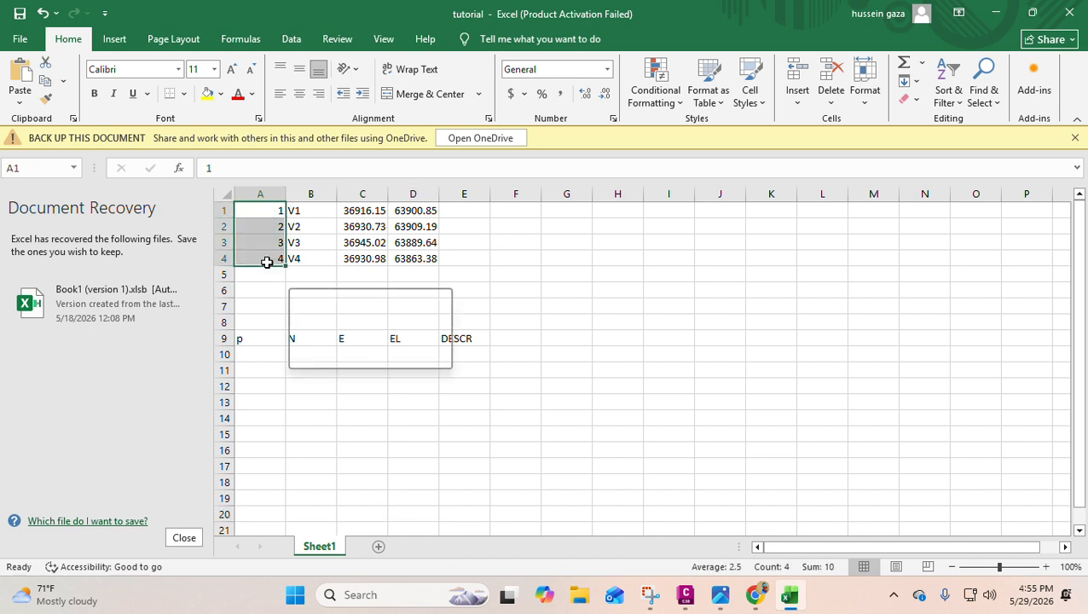
click(315, 211)
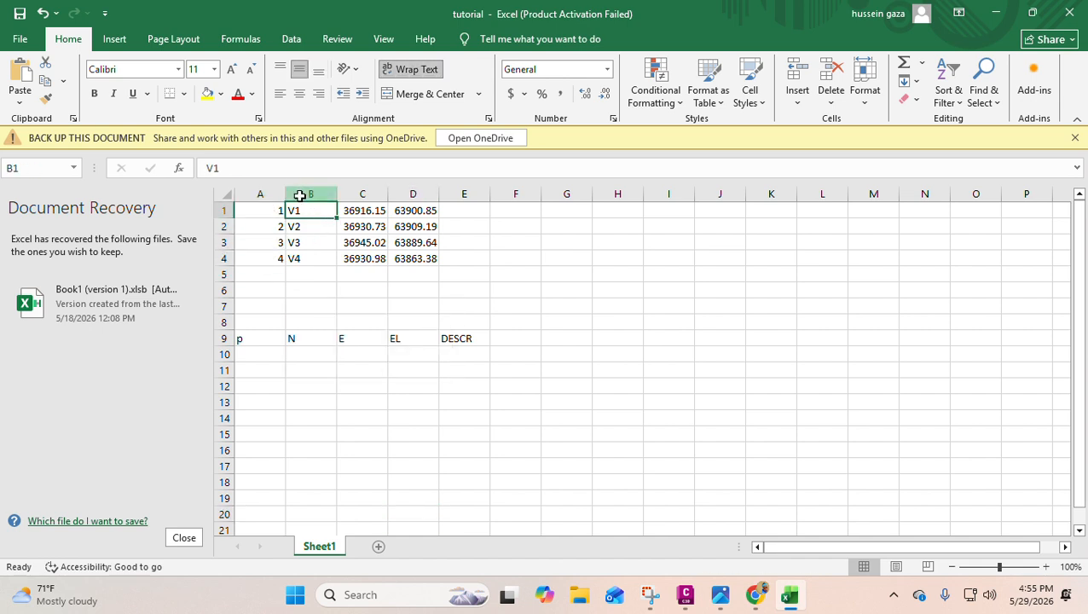
right_click(300, 195)
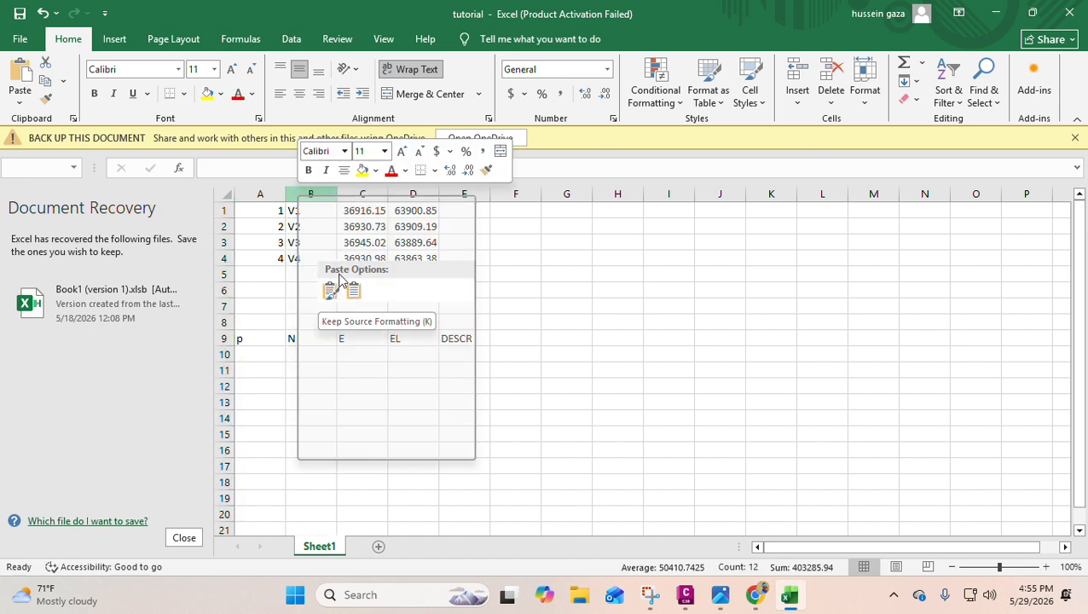
click(335, 291)
right_click(290, 195)
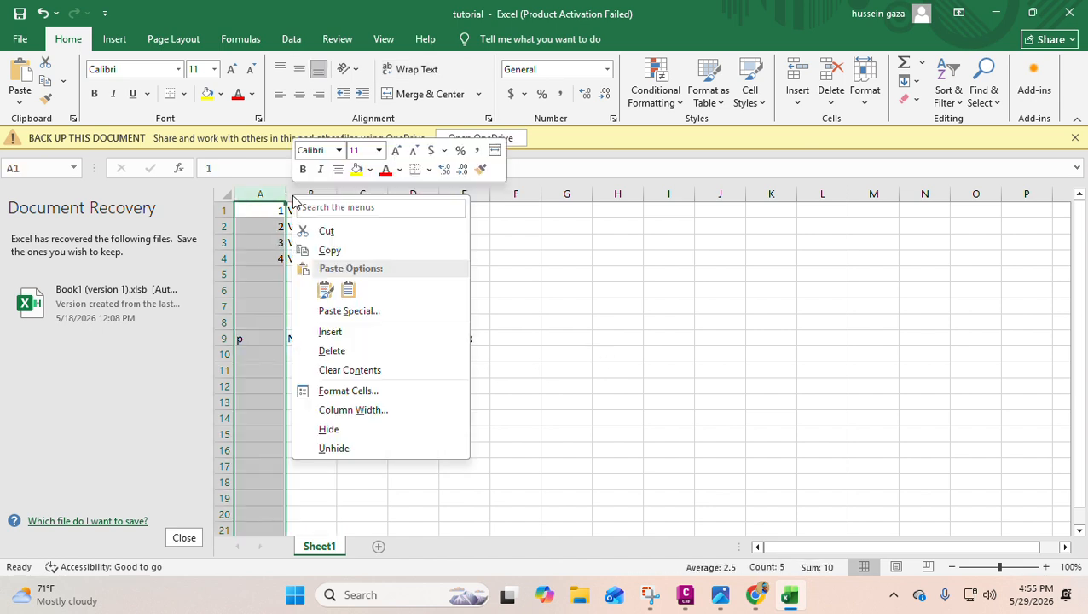
click(347, 332)
click(674, 308)
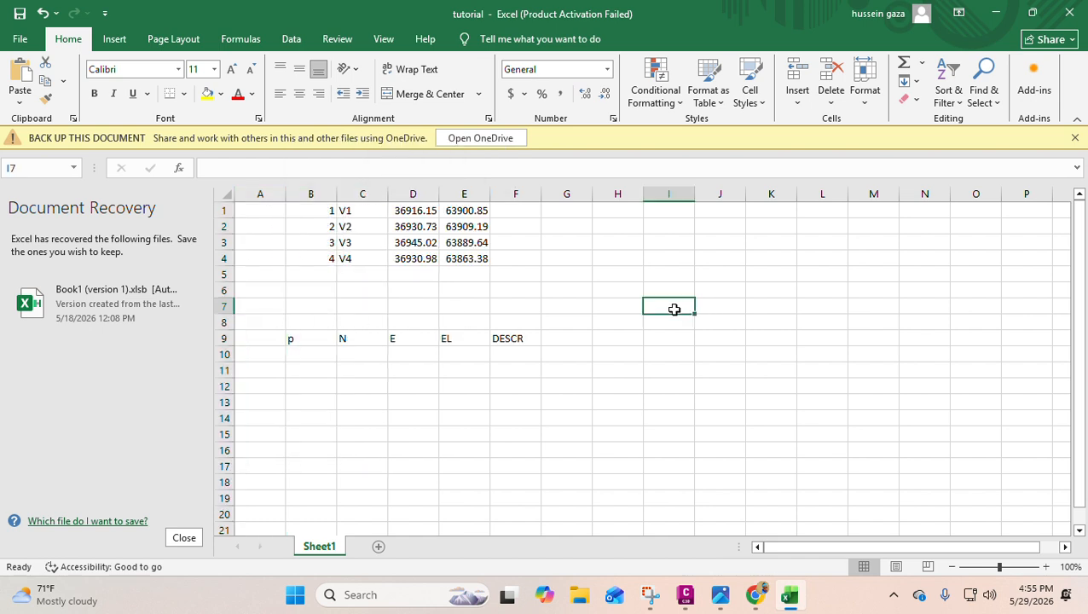
Move the point numbers 1 to 4 from cells B1:B4 to A1:A4.
click(264, 211)
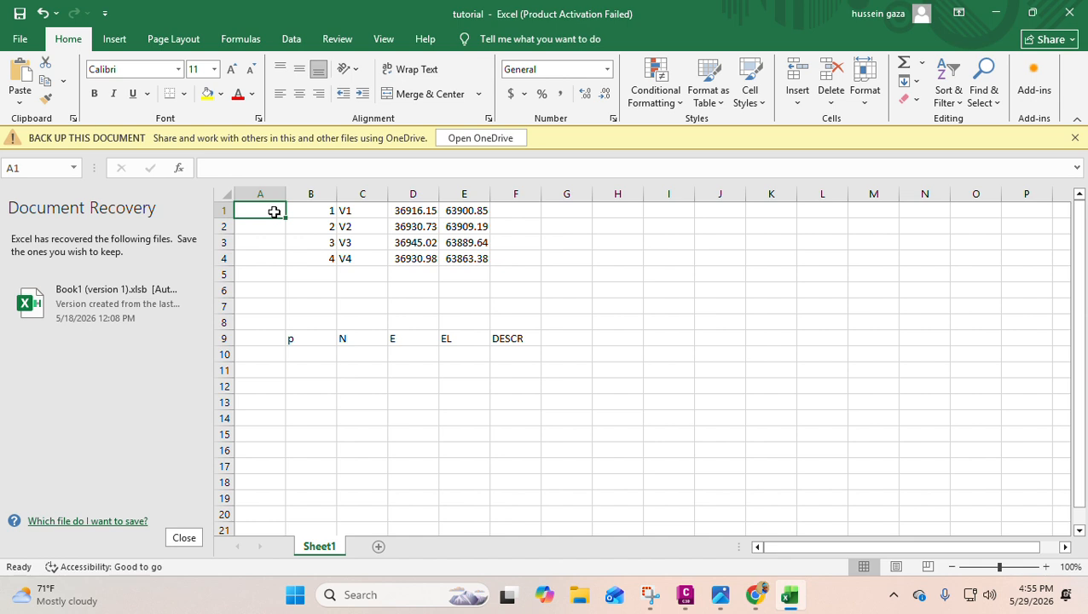
drag(324, 214, 324, 254)
key(ctrl+c)
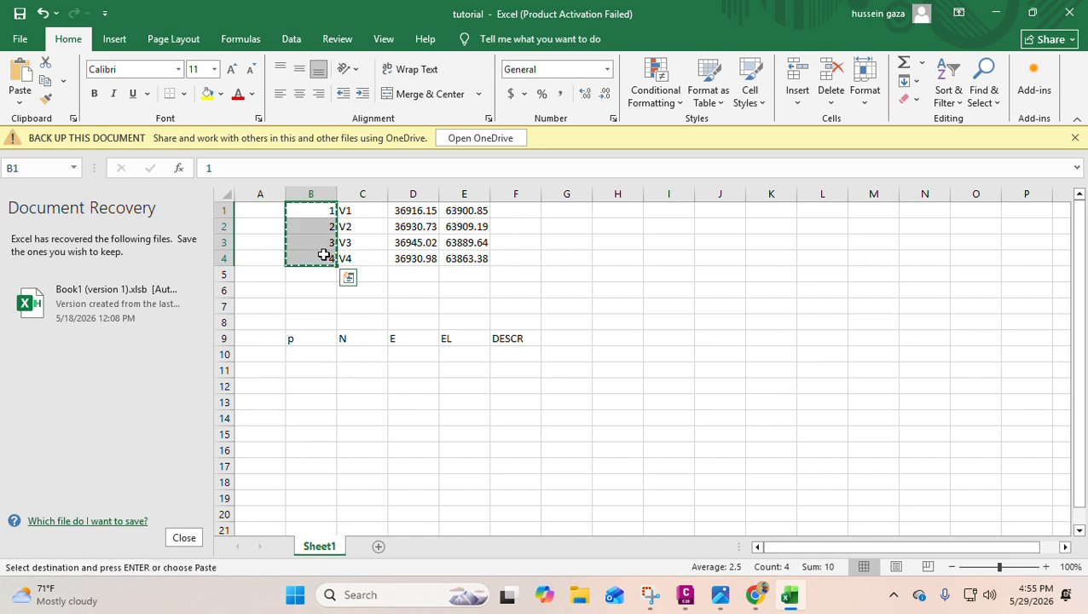
click(261, 211)
key(ctrl+v)
click(421, 299)
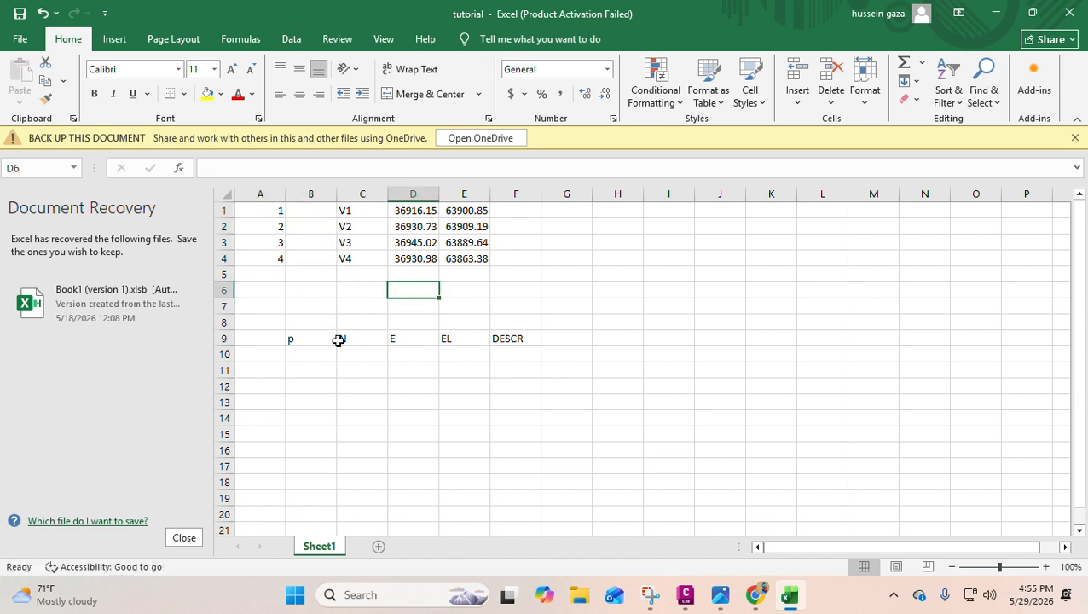
Move the northings of the four beacons from cells D1:D4 to B1:B4.
drag(426, 211, 424, 257)
key(ctrl+c)
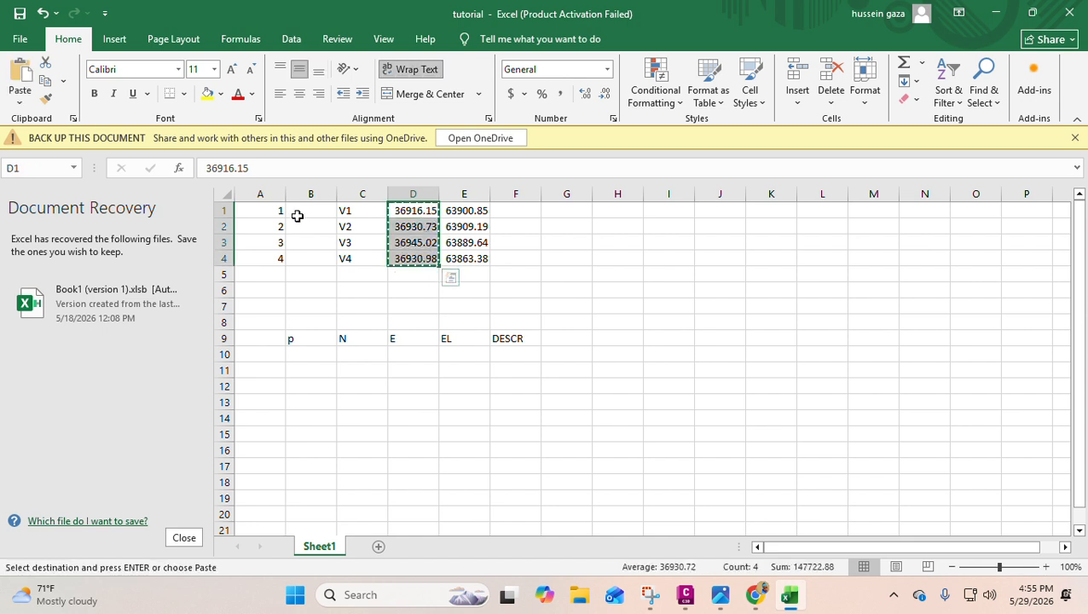
click(301, 210)
key(ctrl+v)
click(640, 261)
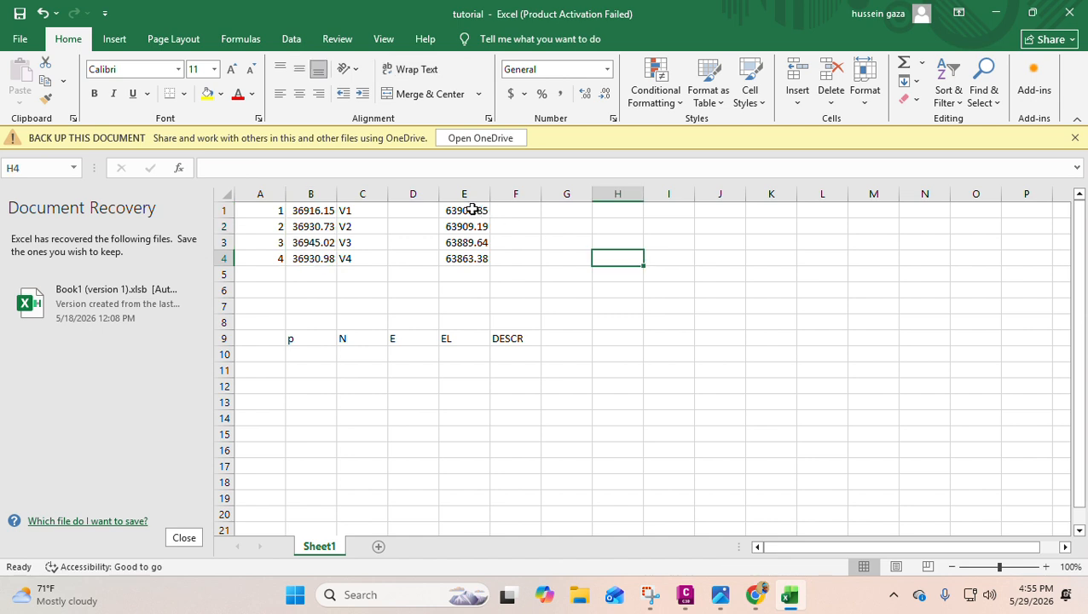
Move the beacon names V1 to V4 from cells C1:C4 to F1:F4.
drag(467, 211, 471, 259)
drag(345, 212, 357, 261)
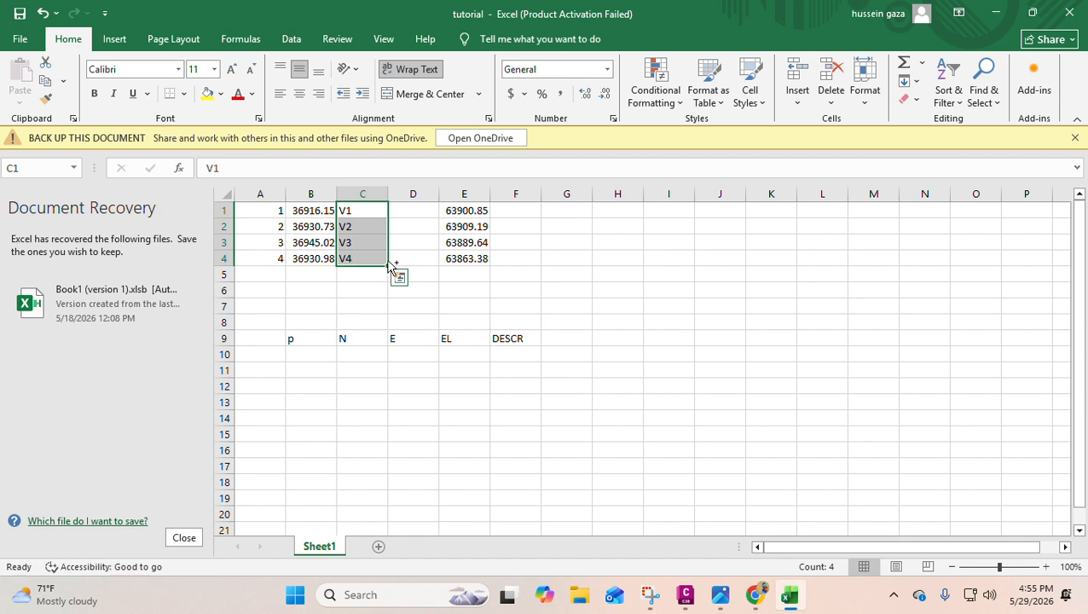
click(516, 208)
drag(362, 210, 362, 262)
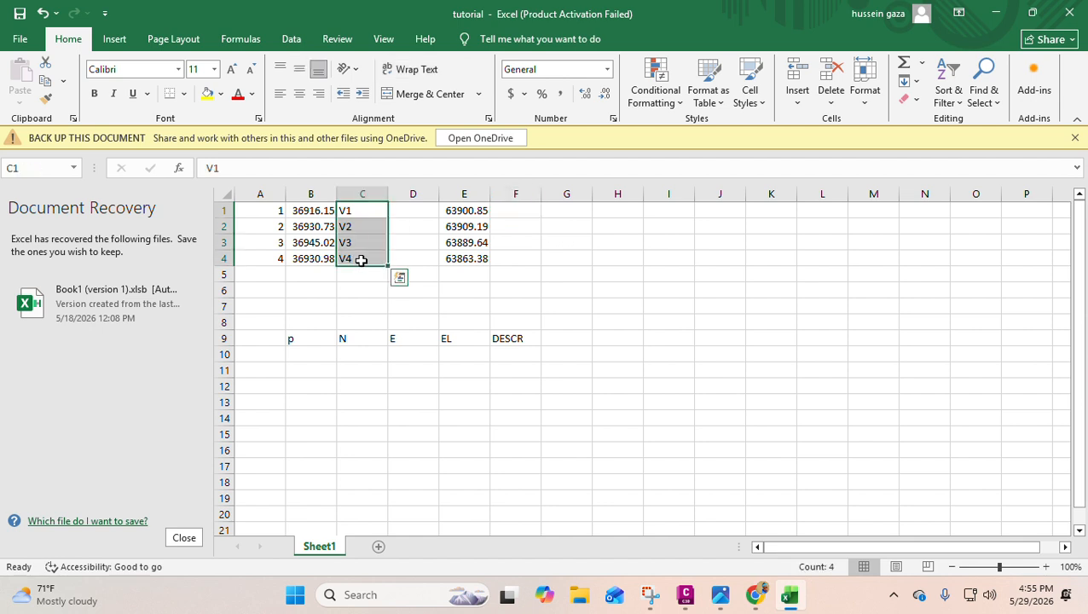
key(ctrl+x)
click(504, 214)
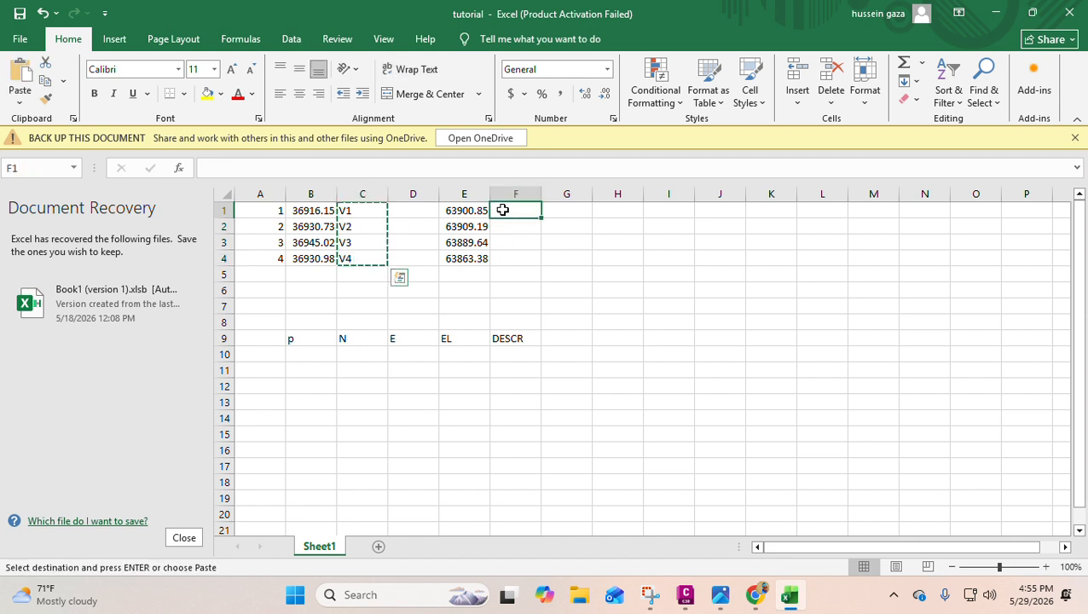
key(ctrl+v)
click(570, 292)
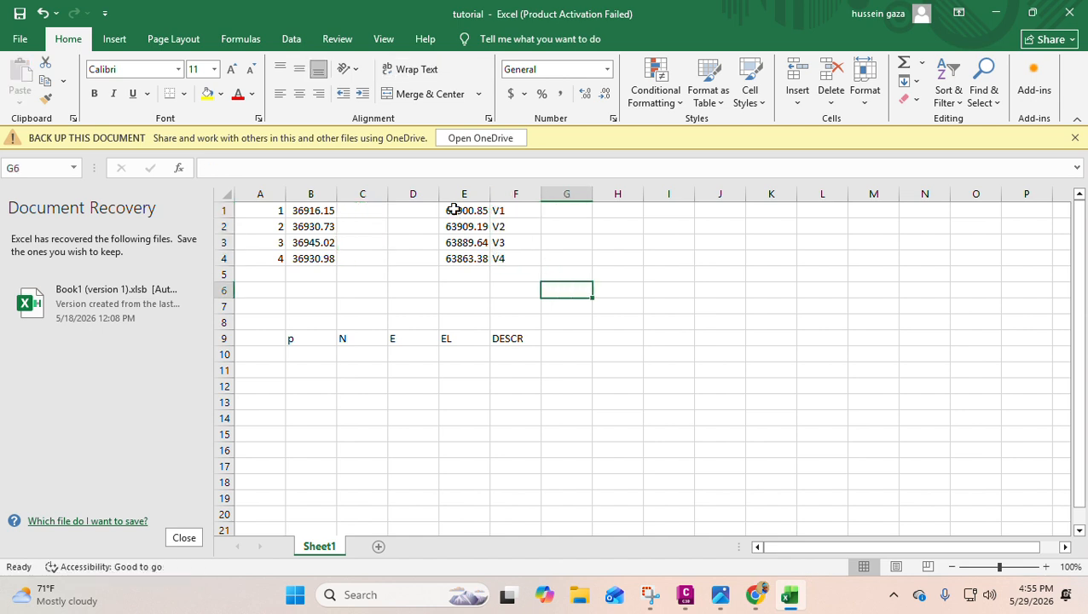
Move the eastings of the four beacons from cells E1:E4 to C1:C4.
drag(454, 210, 460, 256)
key(ctrl+x)
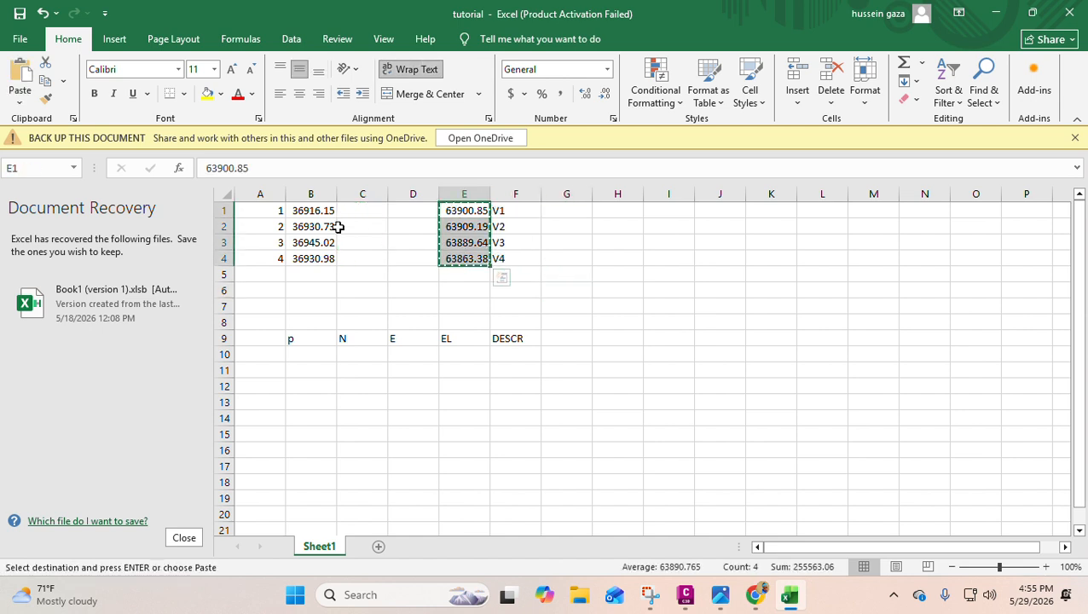
click(353, 208)
key(ctrl+v)
click(501, 275)
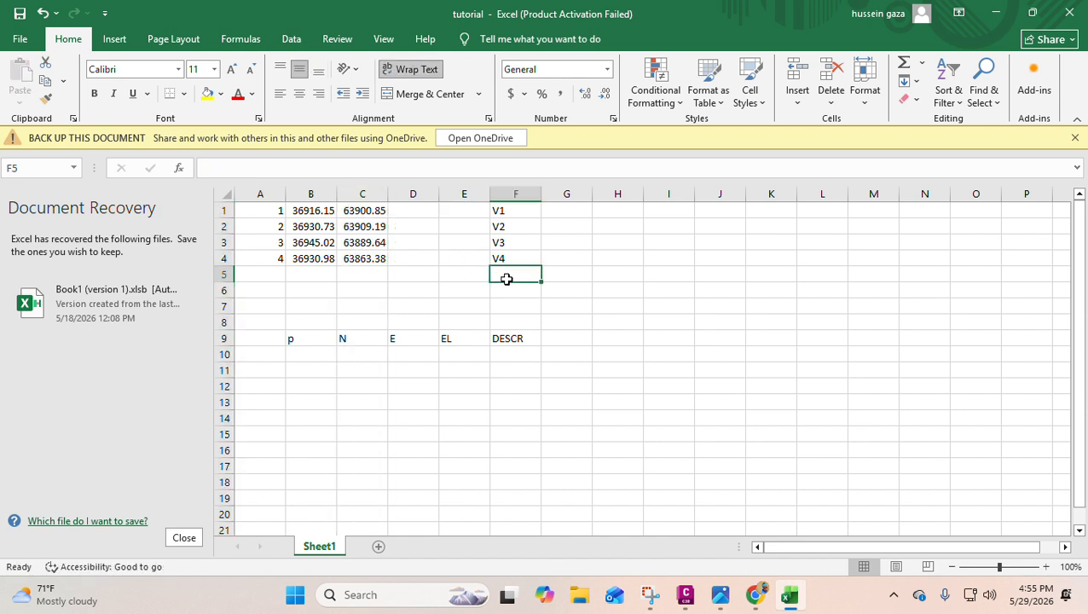
Enter an elevation of 1 in cell D1 and fill it down to D4 for all four beacons.
click(267, 212)
click(328, 210)
click(365, 210)
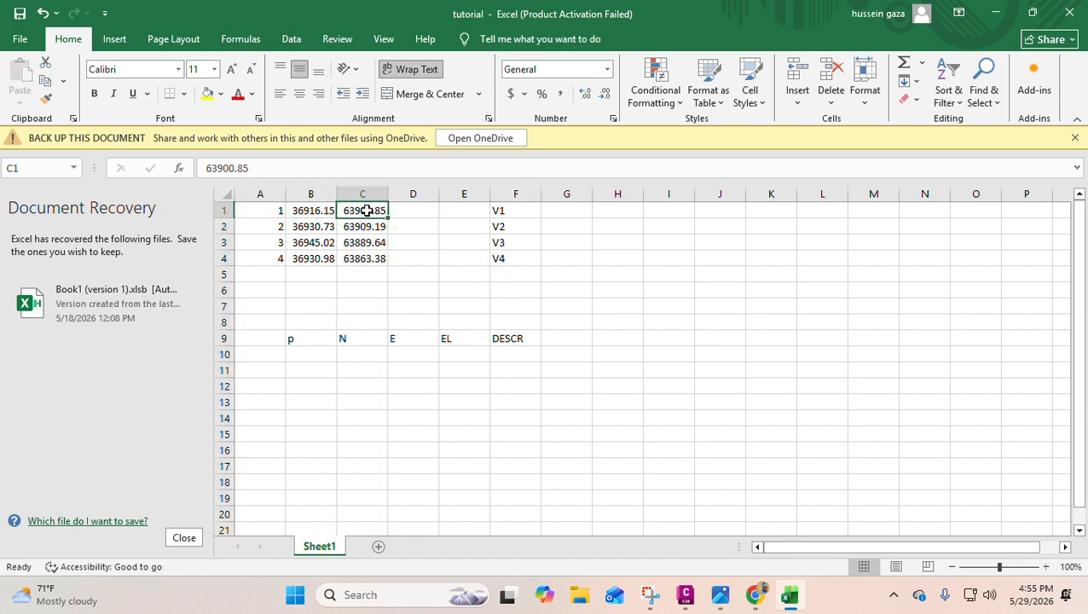
click(430, 211)
text(1)
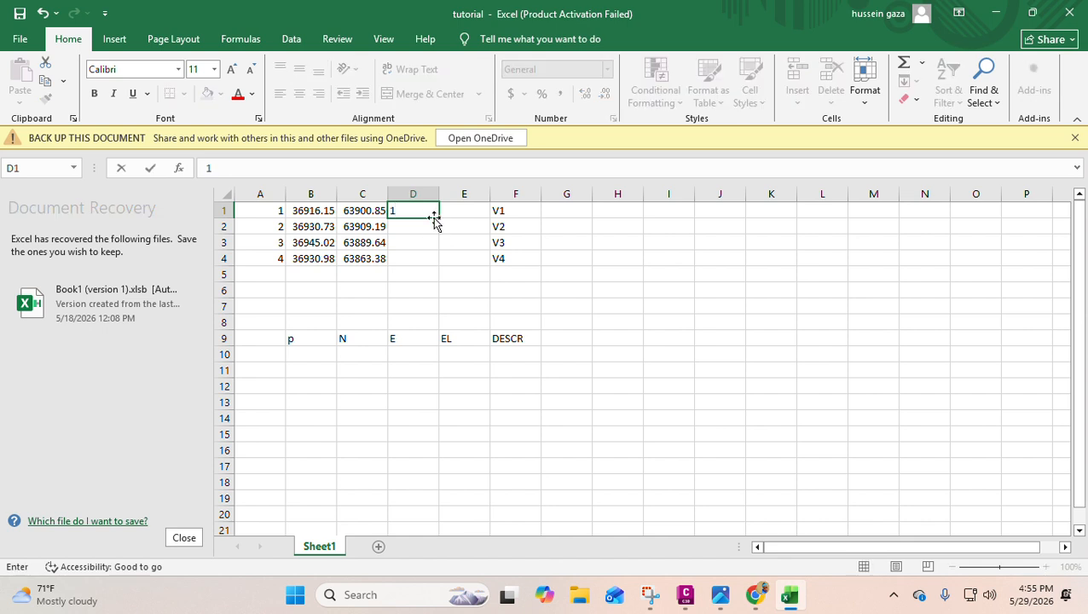
drag(438, 216, 426, 261)
click(636, 307)
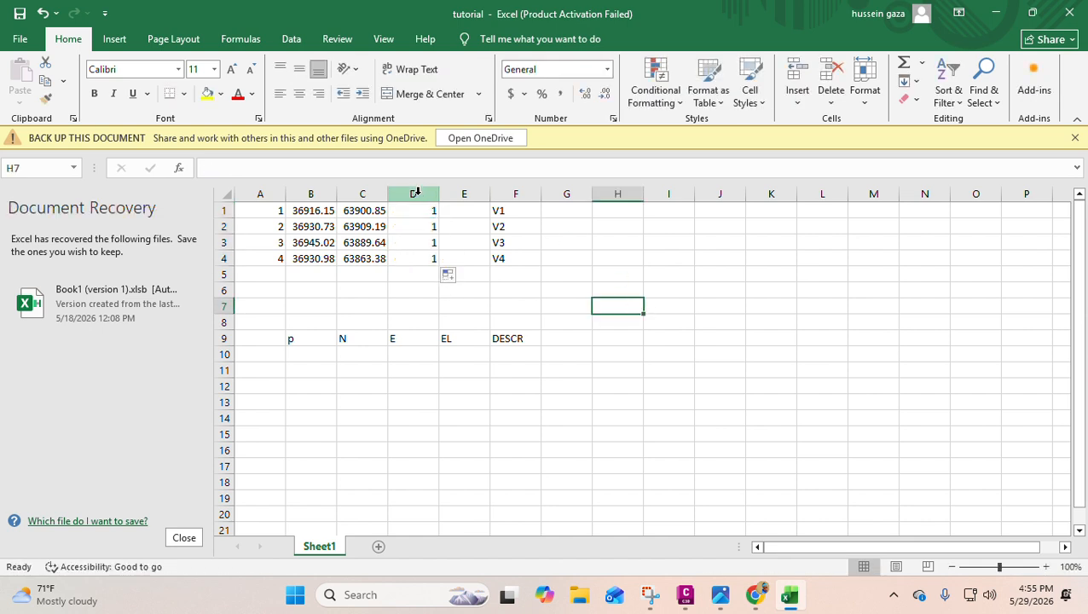
Move the beacon names V1 to V4 from cells F1:F4 to E1:E4, beside the elevations.
click(521, 214)
click(538, 273)
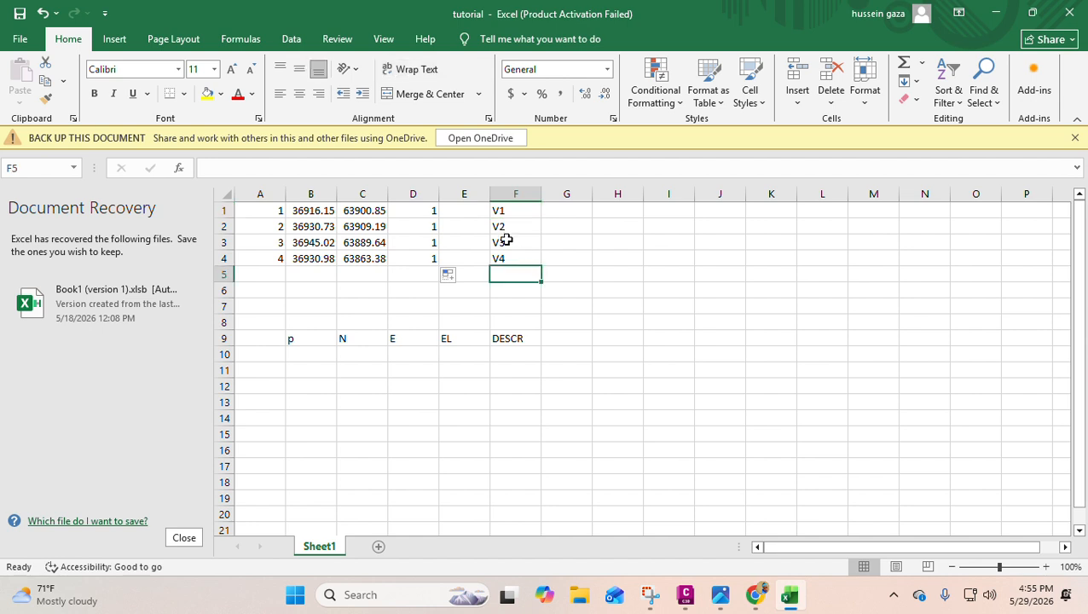
mouse_move(517, 266)
mouse_down()
mouse_move(497, 220)
mouse_move(506, 253)
mouse_up()
key(Escape)
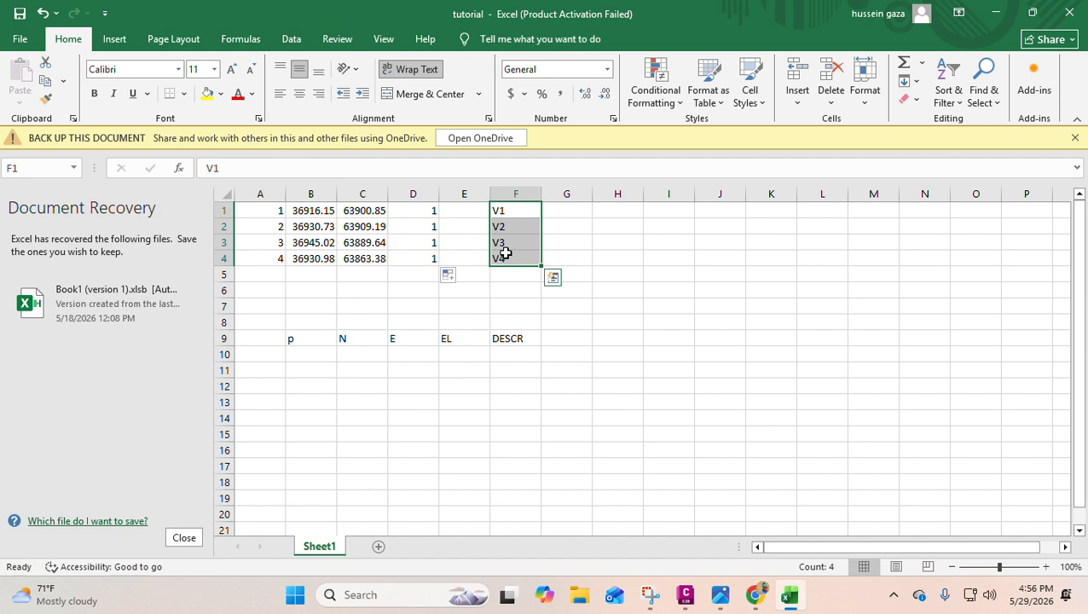
key(ctrl+x)
click(462, 212)
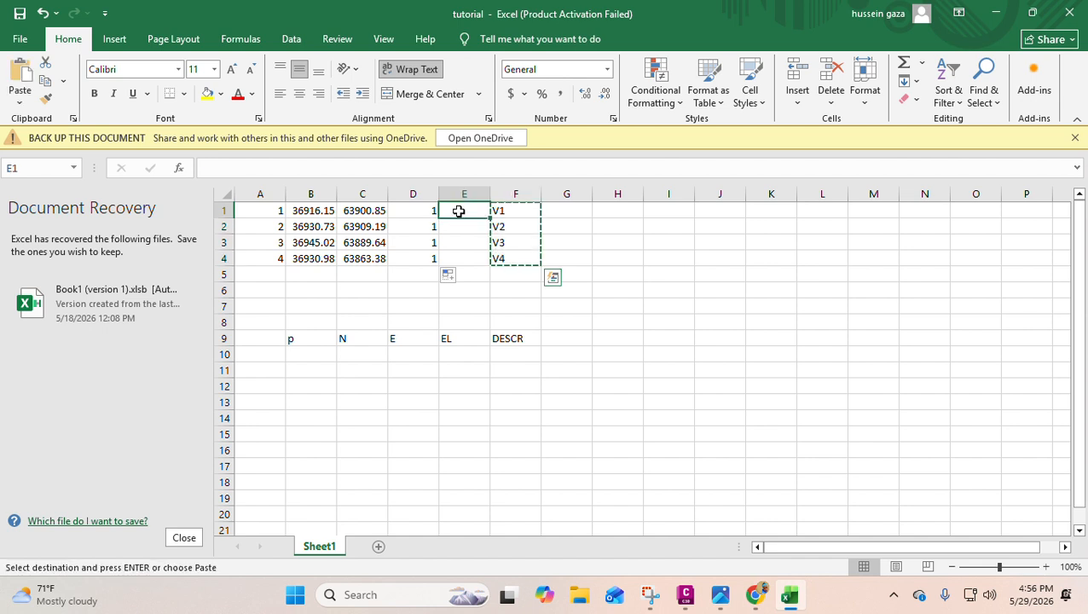
key(ctrl+v)
click(668, 275)
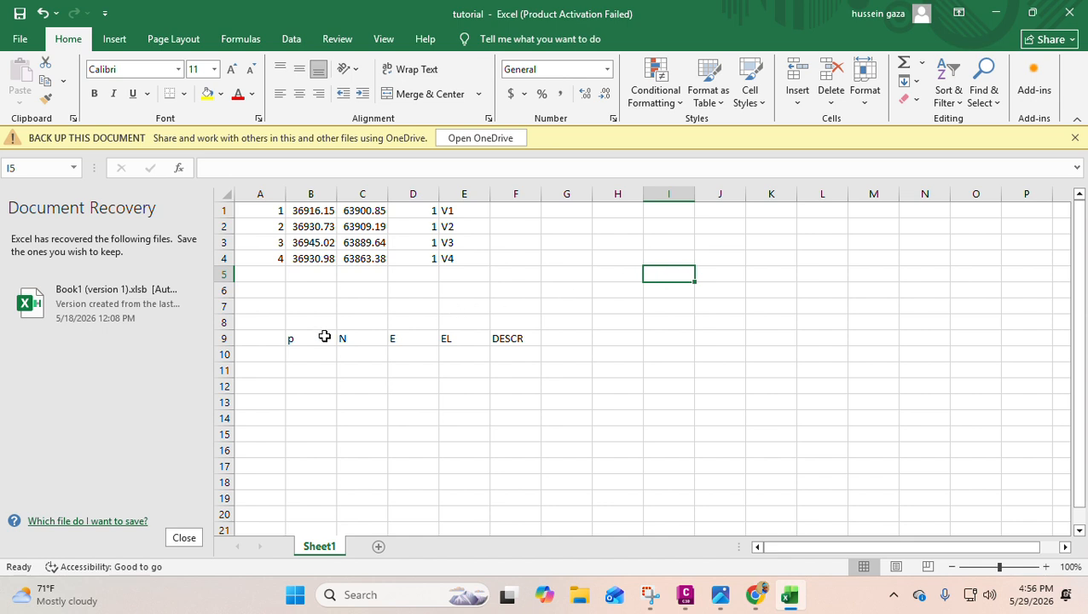
Delete the column order labels p, N, E, EL and DESCR from cells B9:F9.
drag(291, 339, 524, 338)
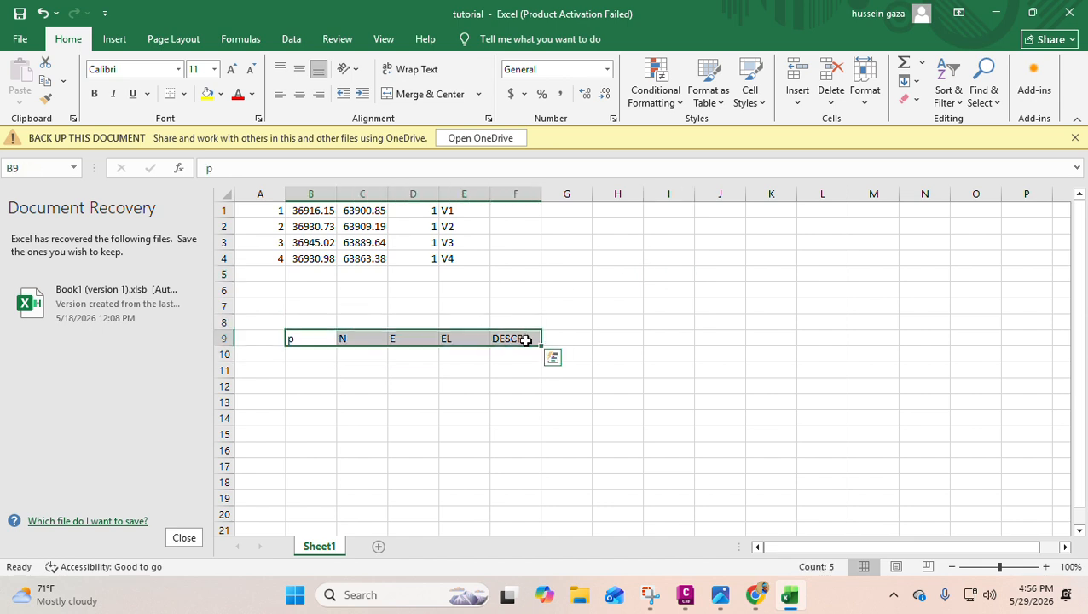
key(Delete)
click(607, 356)
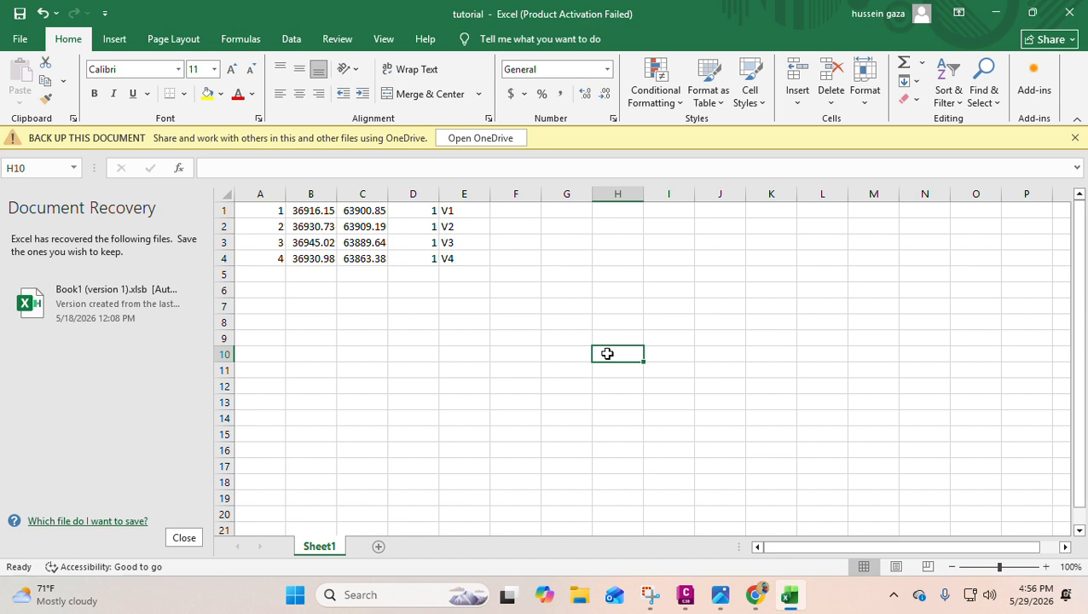
click(589, 291)
click(414, 320)
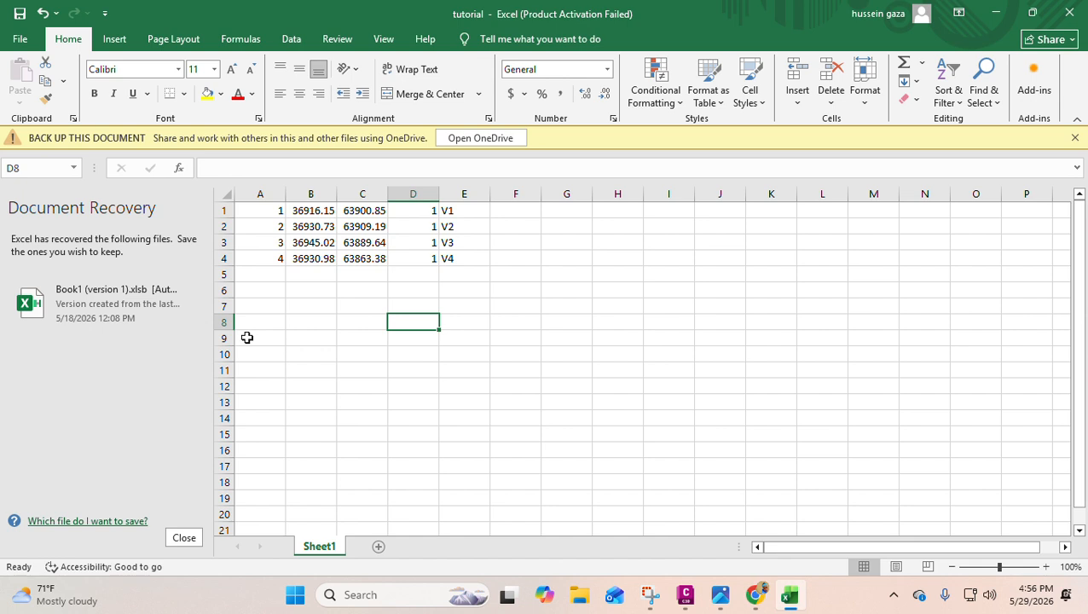
click(341, 367)
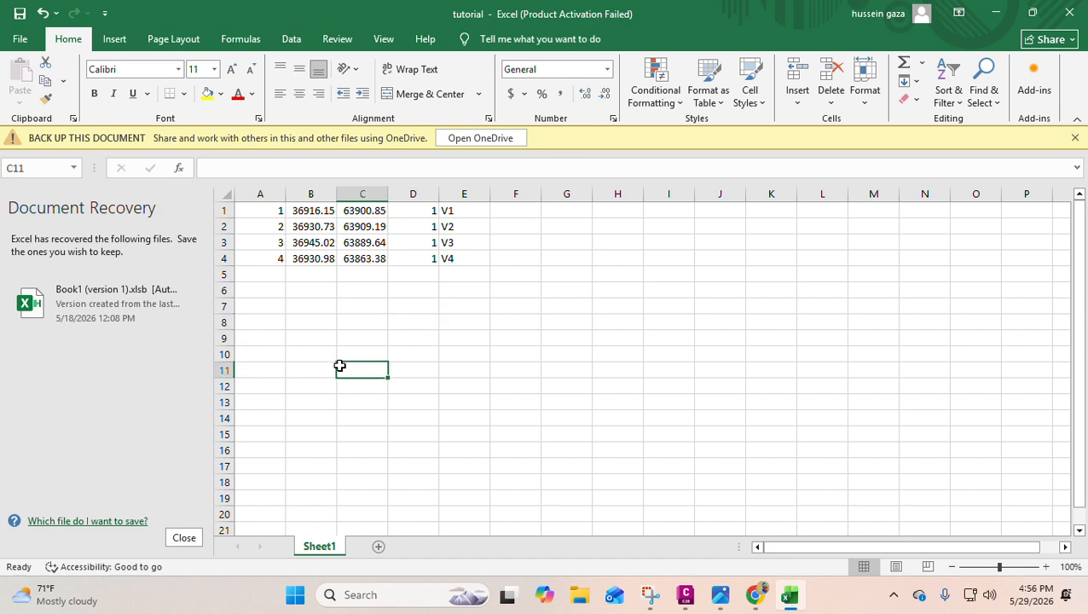
click(284, 322)
click(480, 335)
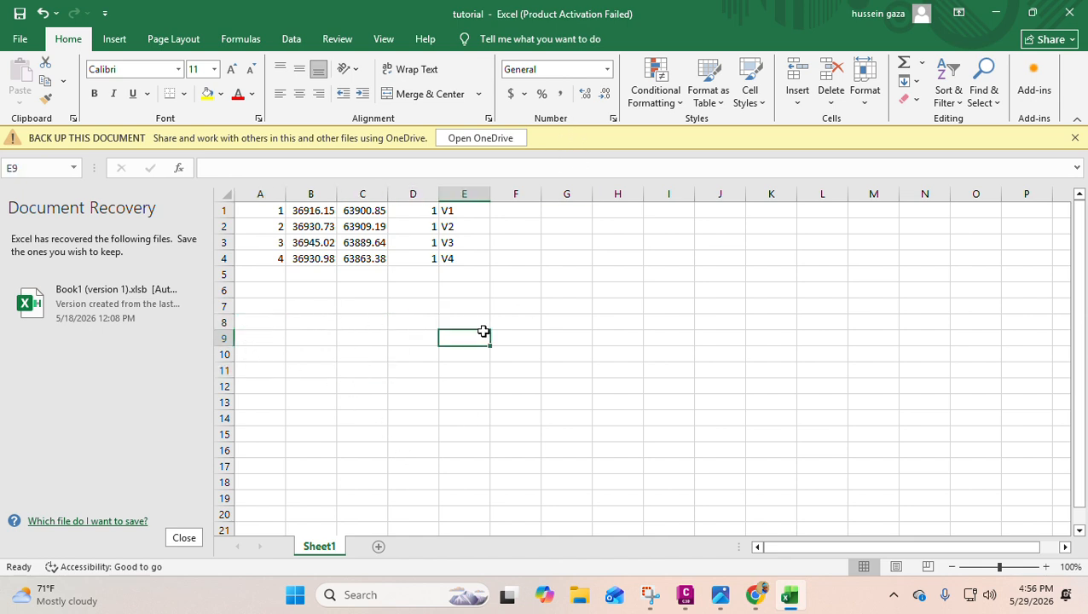
click(400, 365)
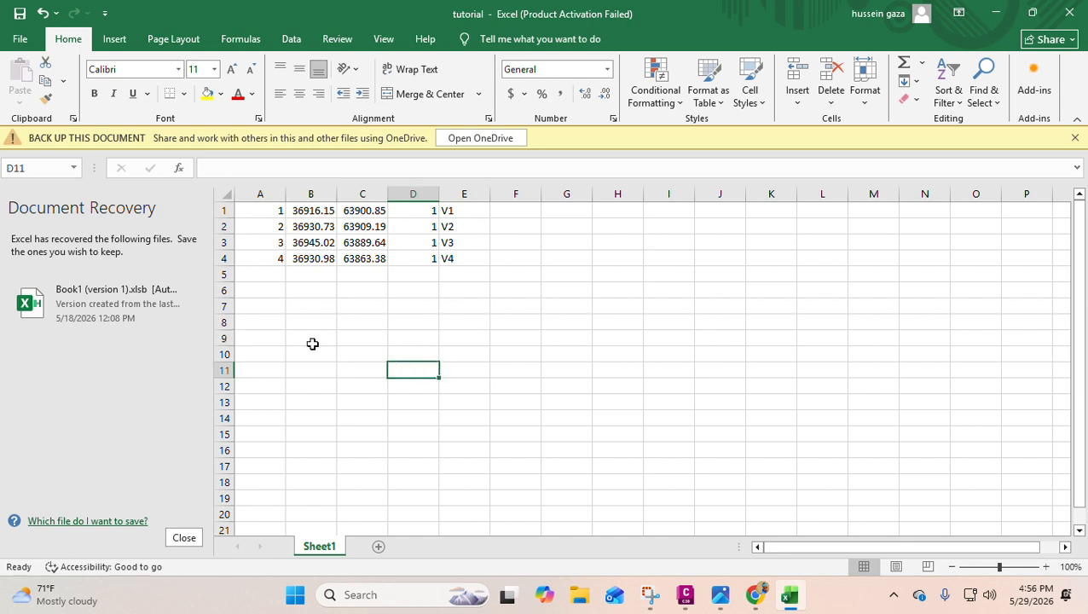
click(317, 339)
click(412, 338)
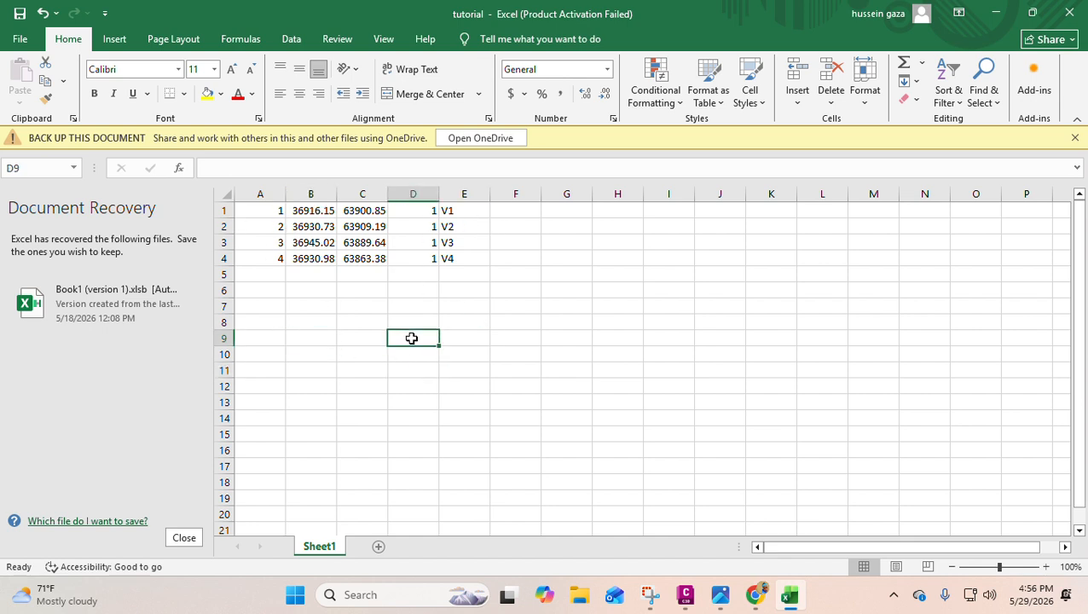
Create a new blank workbook and reduce it to a smaller floating window.
click(19, 39)
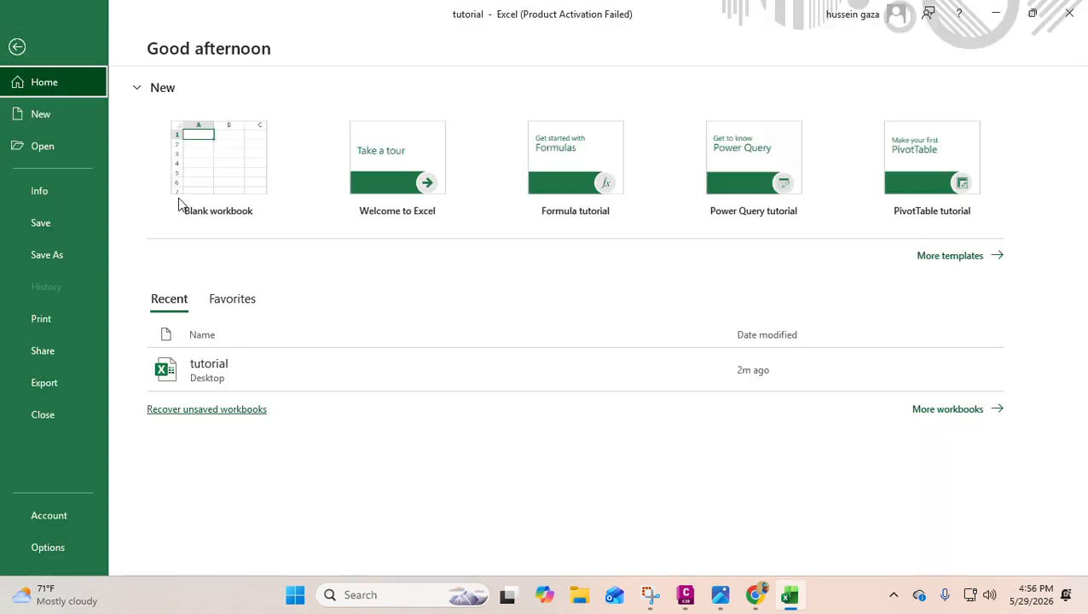
click(197, 170)
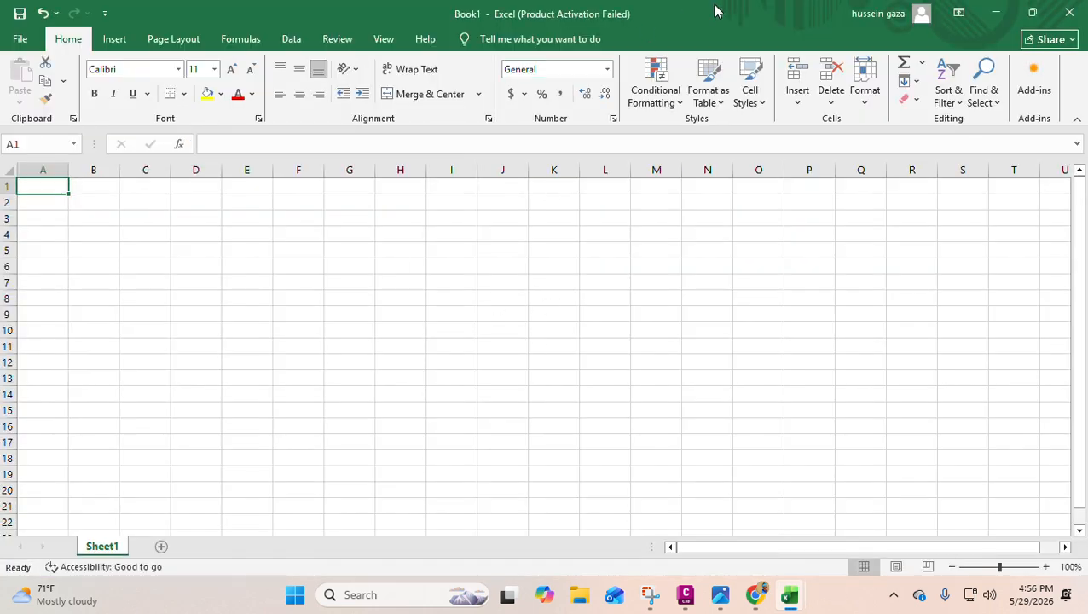
drag(714, 11, 567, 338)
Return to the tutorial workbook with the beacon coordinates and save it.
click(545, 261)
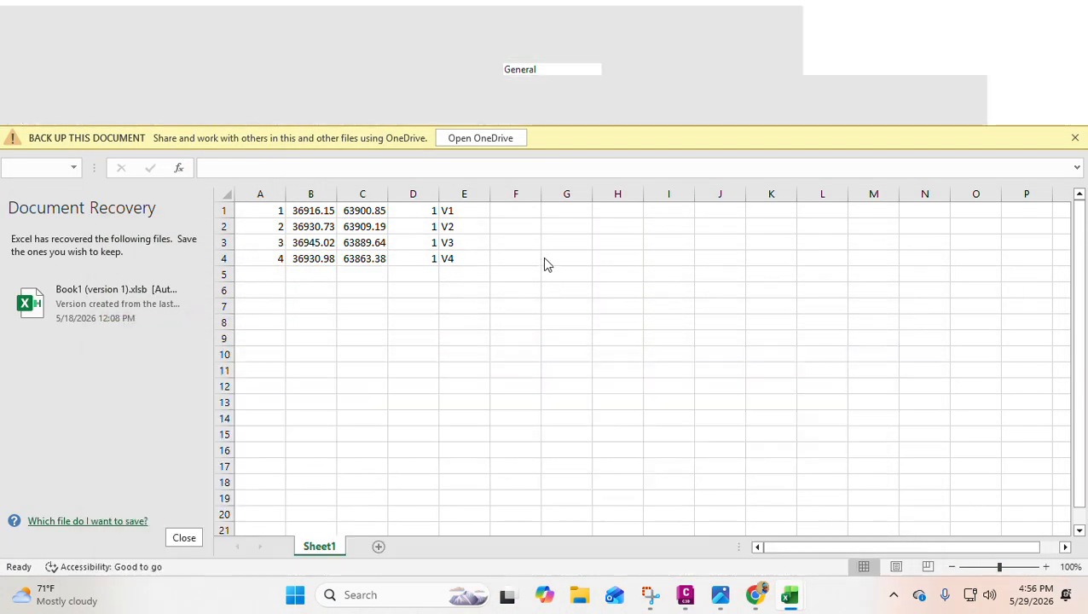
click(566, 295)
click(495, 242)
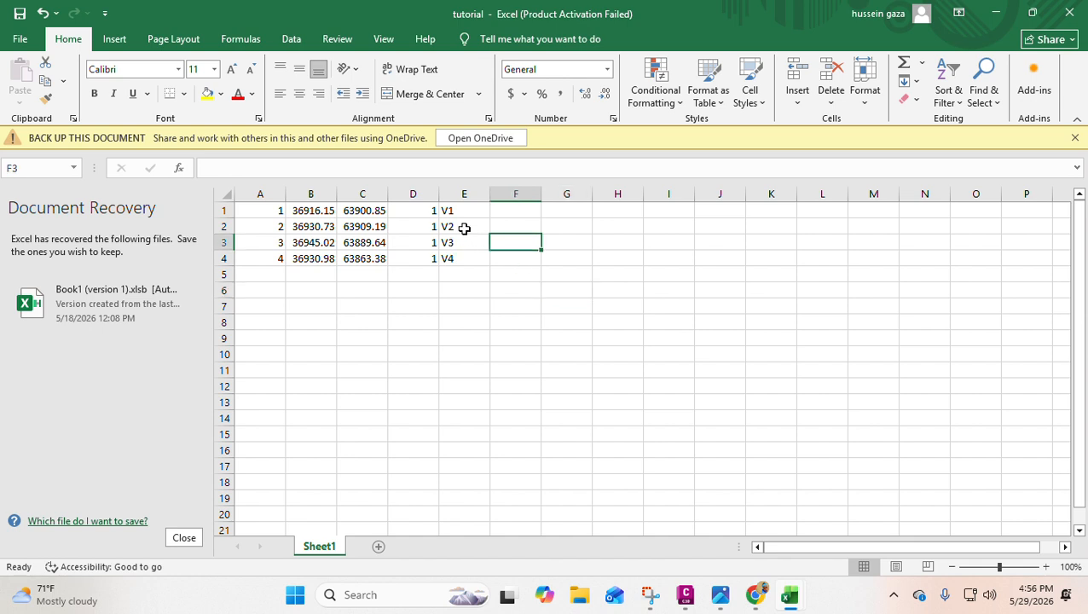
click(512, 391)
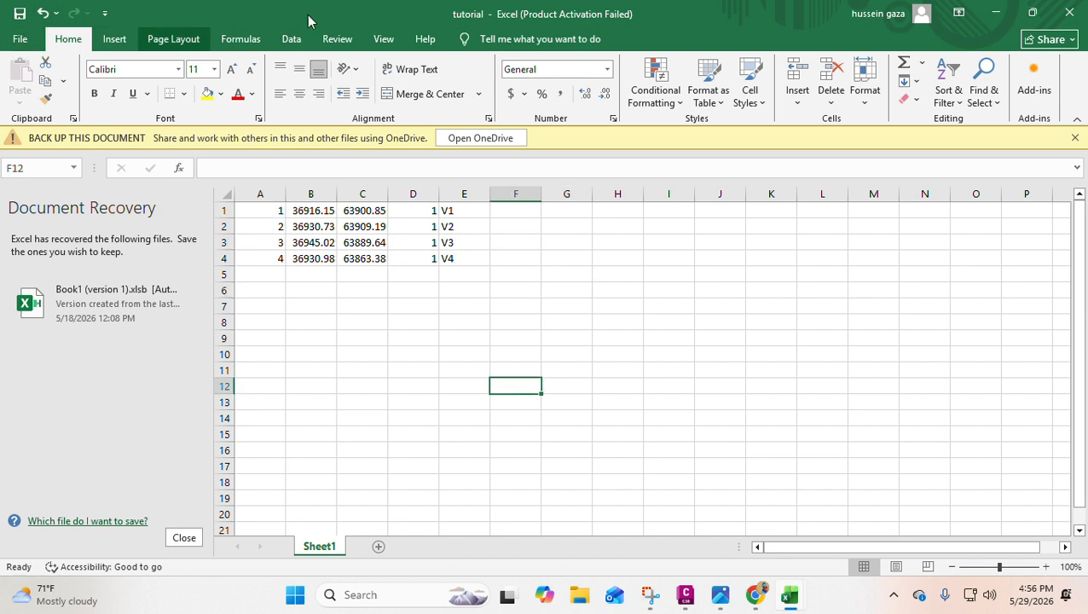
click(20, 39)
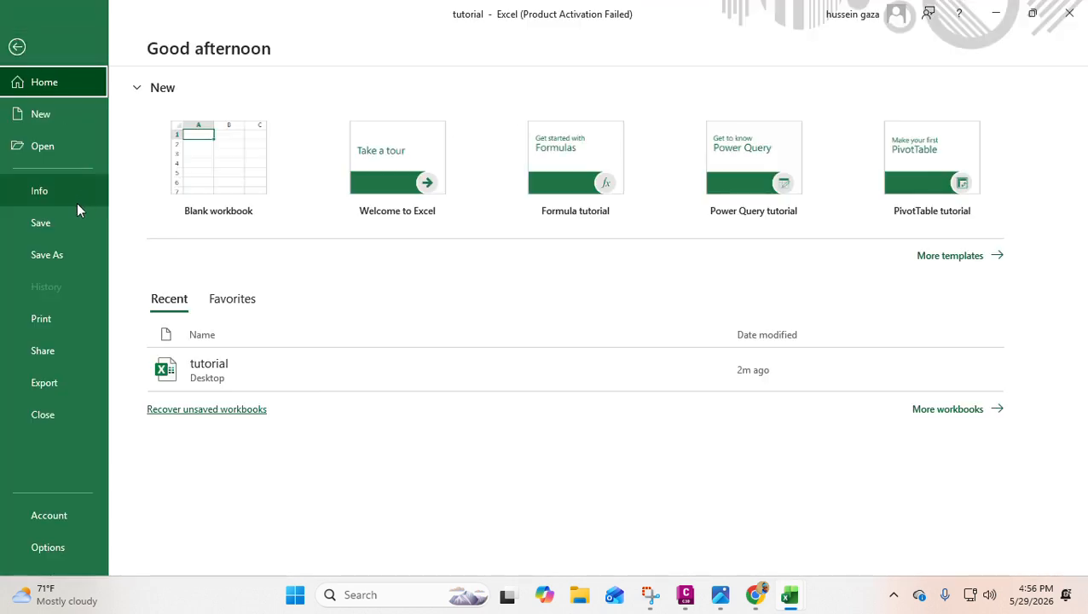
click(50, 224)
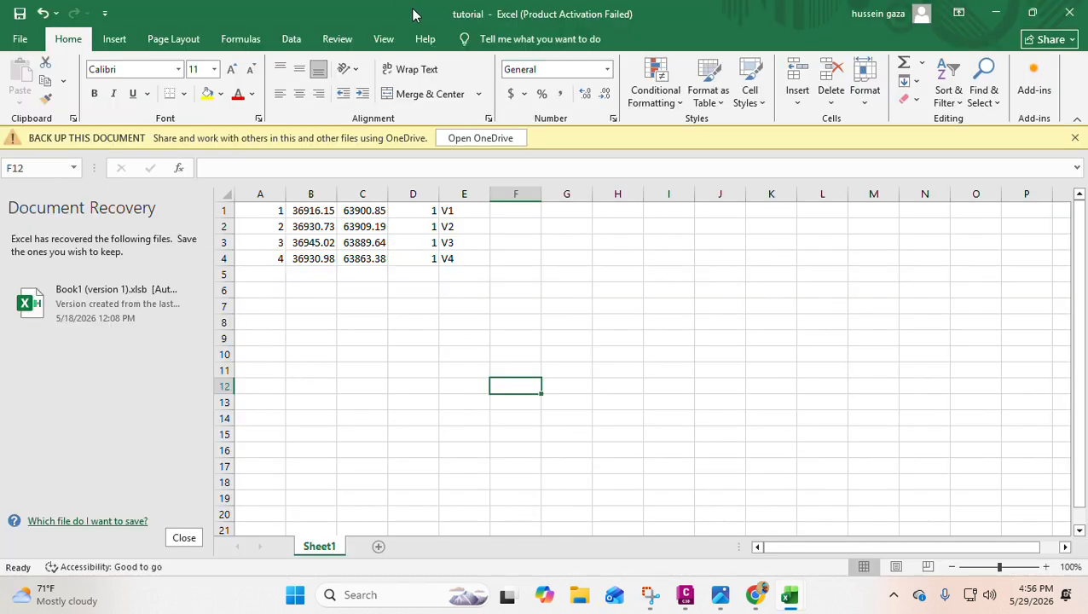
Switch to the blank workbook Book1 and move its window higher so the whole window fits on the screen.
mouse_move(787, 604)
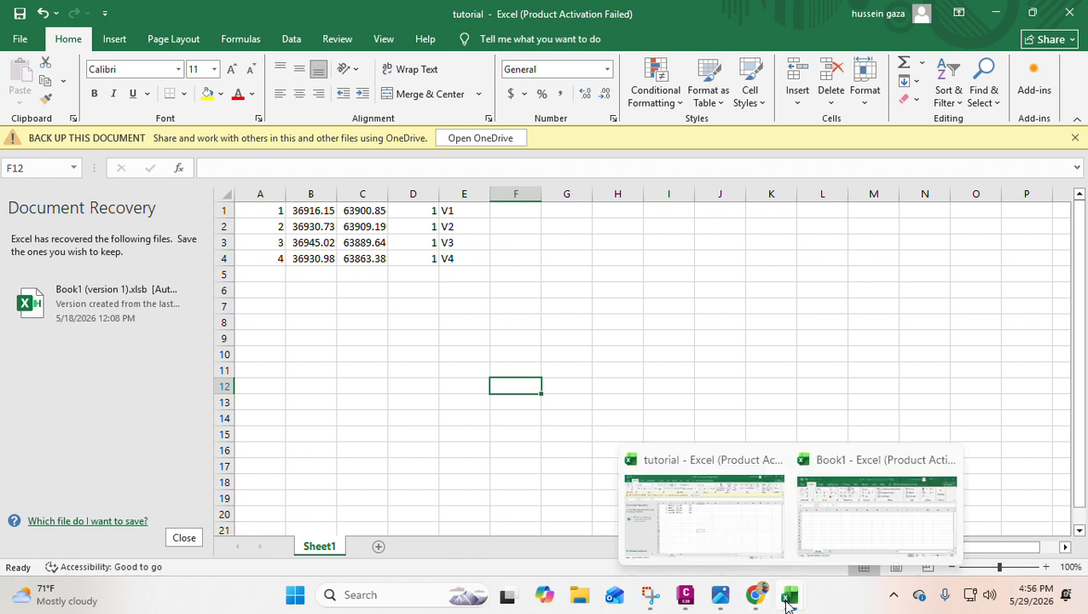
click(846, 540)
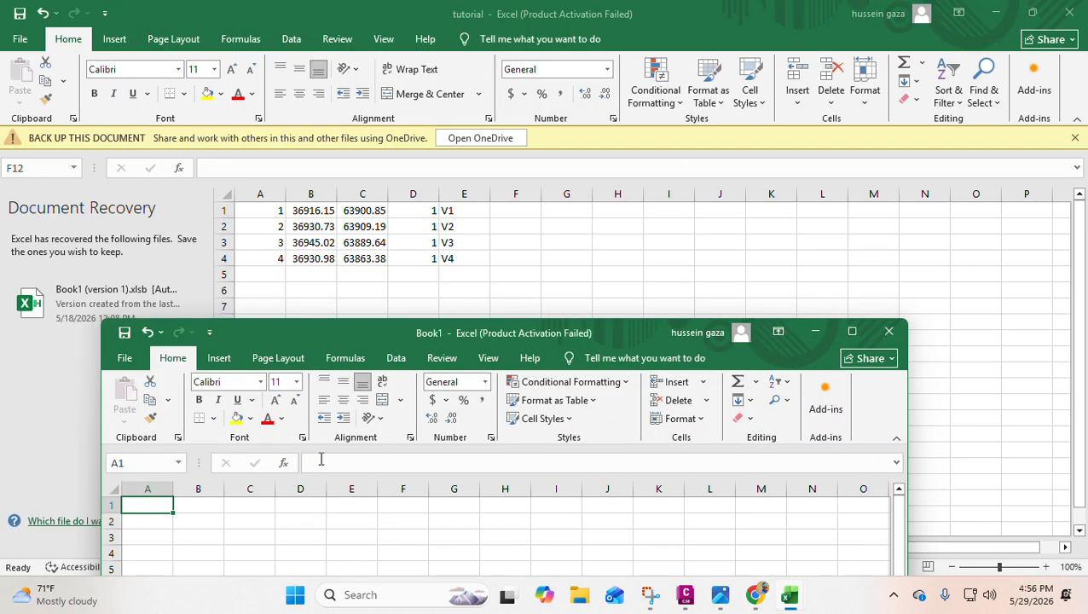
drag(409, 334, 408, 151)
Save the blank workbook to the Desktop as an Excel Workbook named AREA CALCULATION.
click(126, 175)
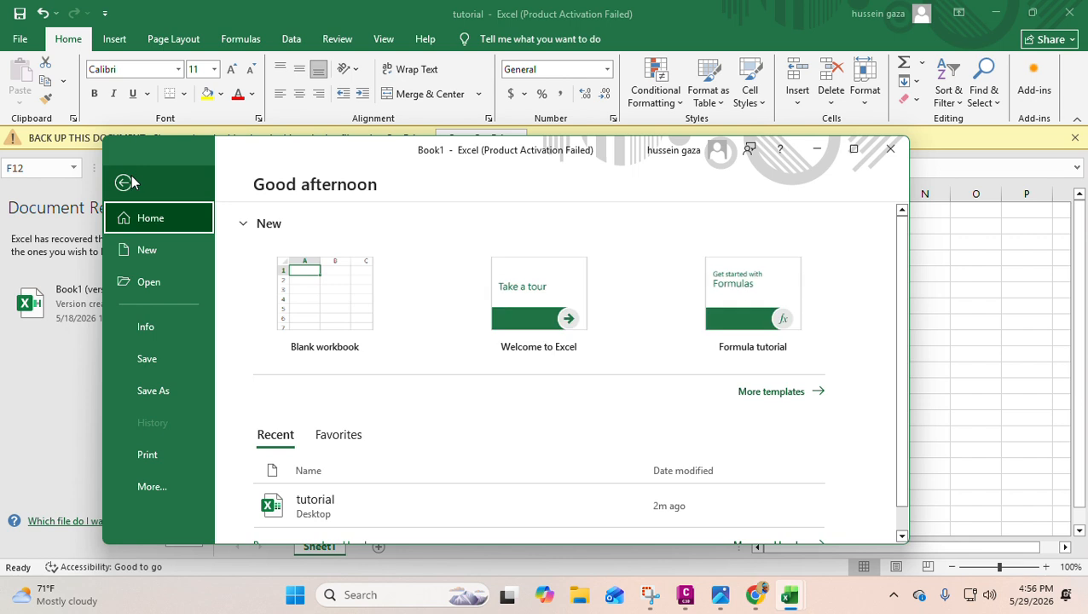
click(161, 391)
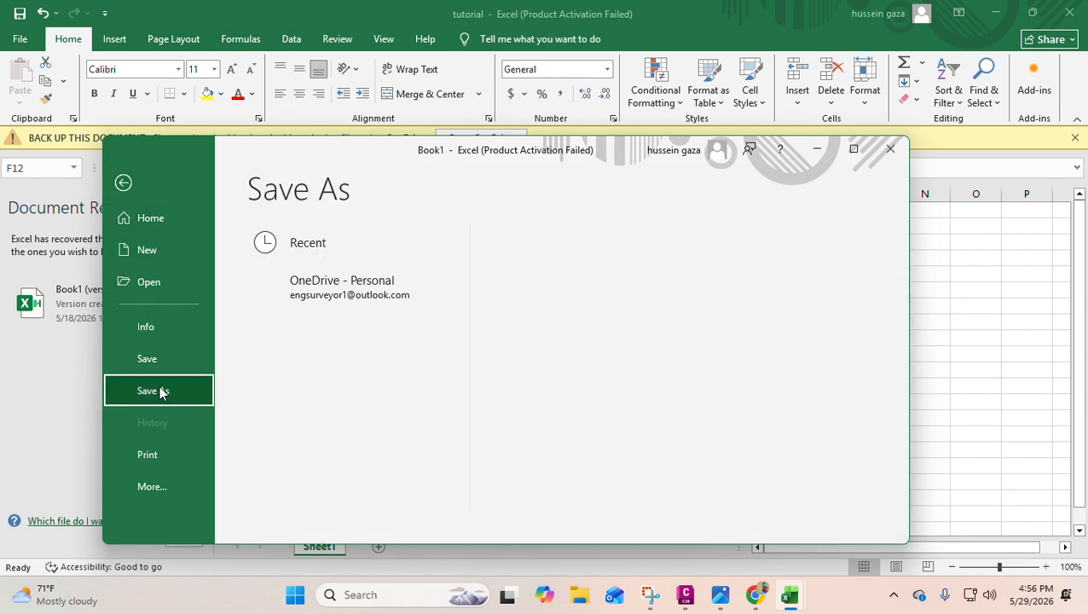
scroll(340, 442, down, 1)
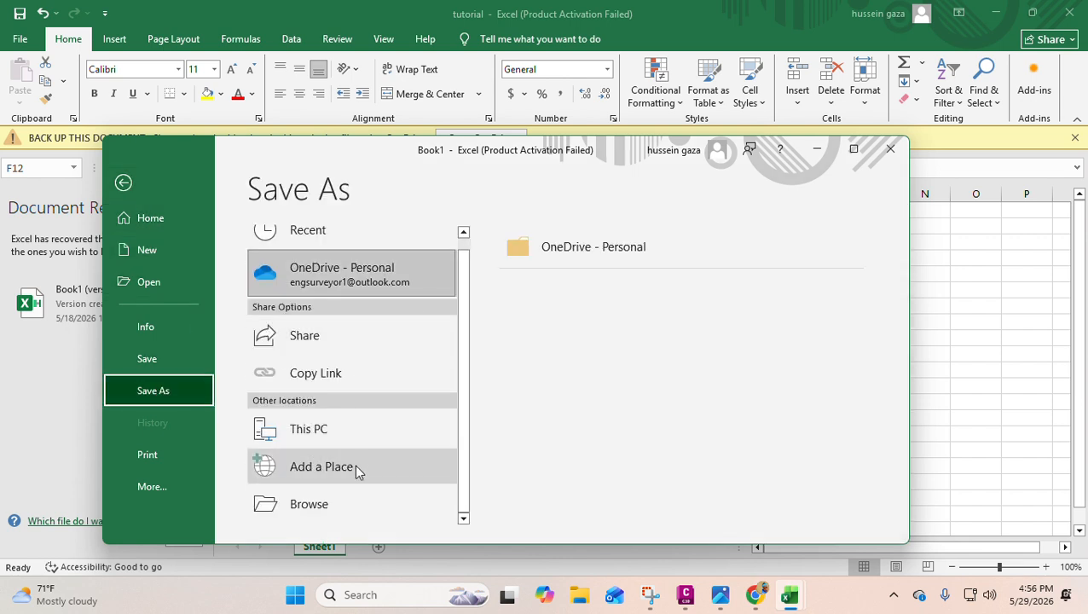
click(331, 426)
click(609, 358)
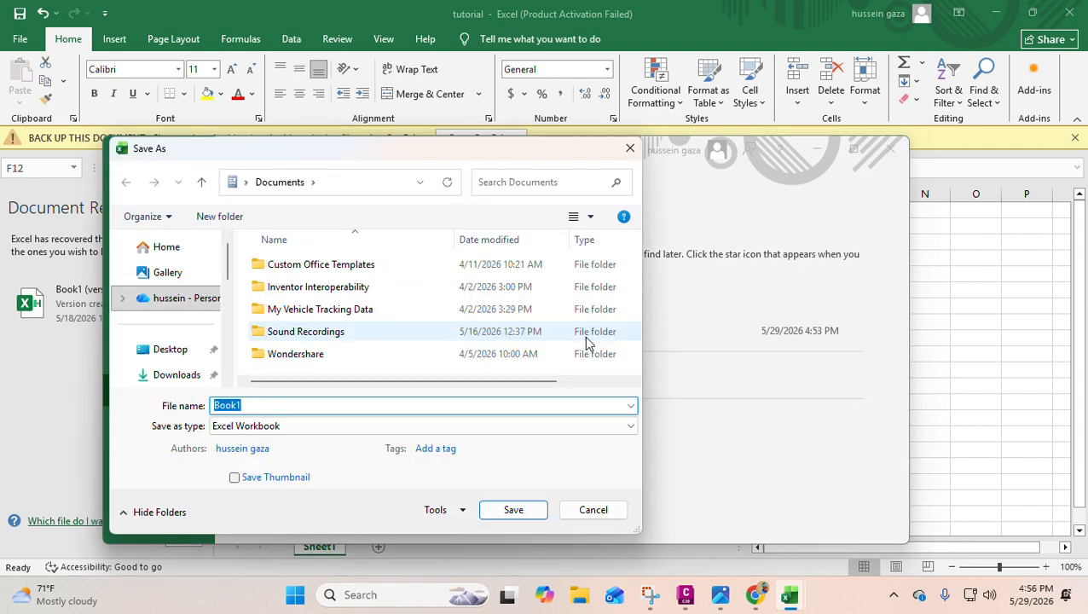
click(173, 351)
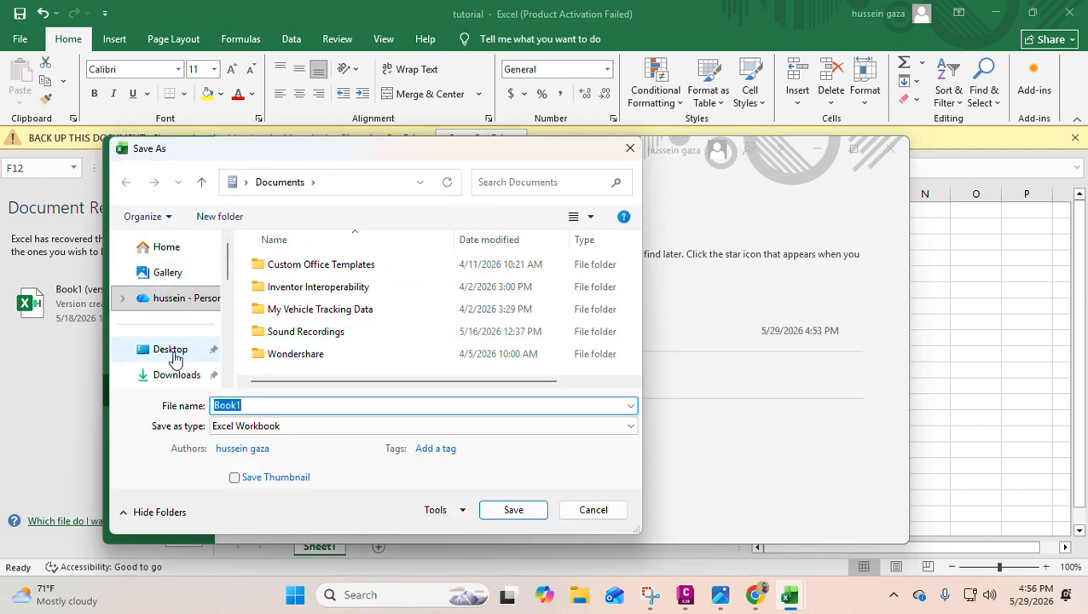
double_click(278, 407)
text(AREA CALCULATION)
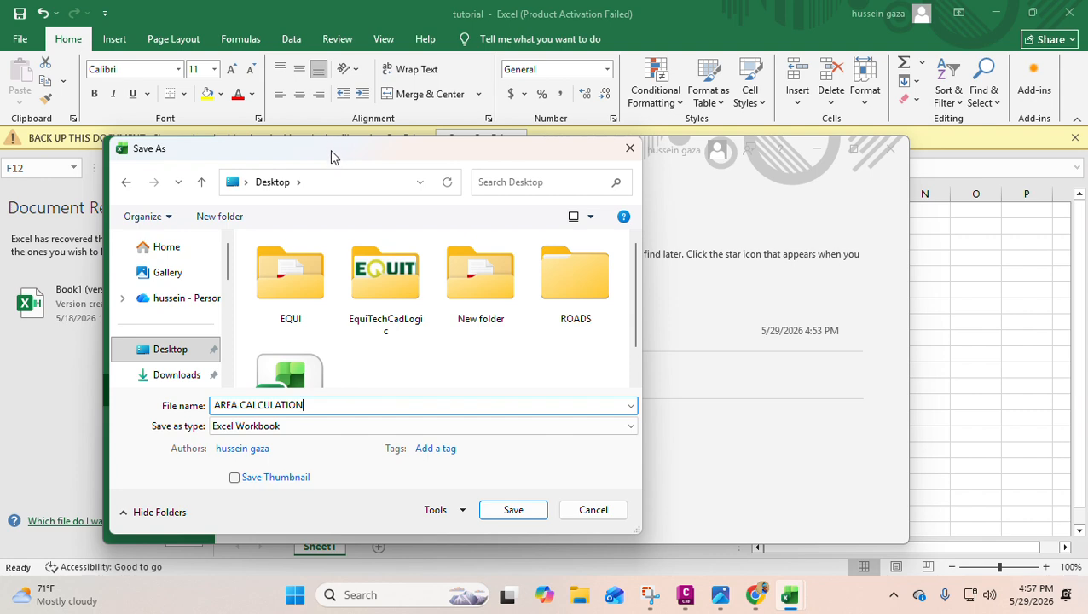
click(512, 510)
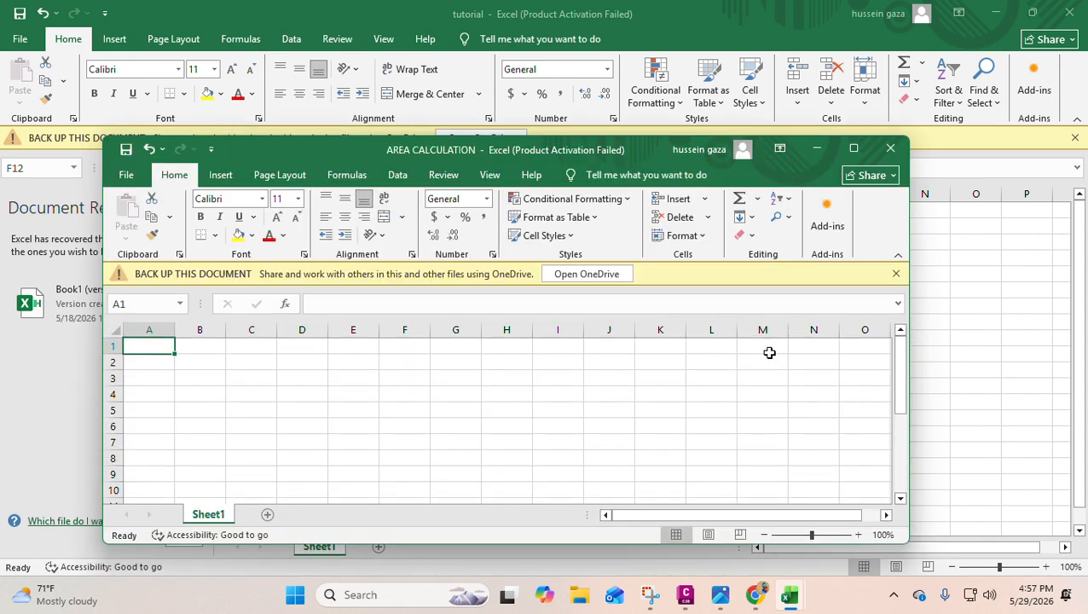
Copy the coordinates in B1:C4 of the tutorial workbook into the AREA CALCULATION workbook, starting at cell B2.
click(999, 292)
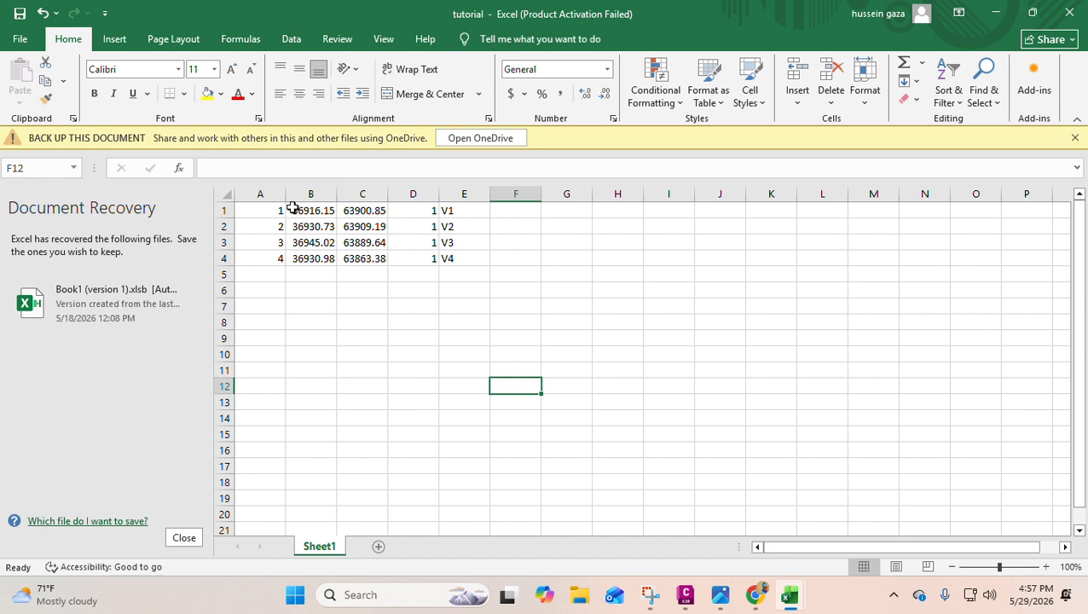
drag(288, 210, 356, 256)
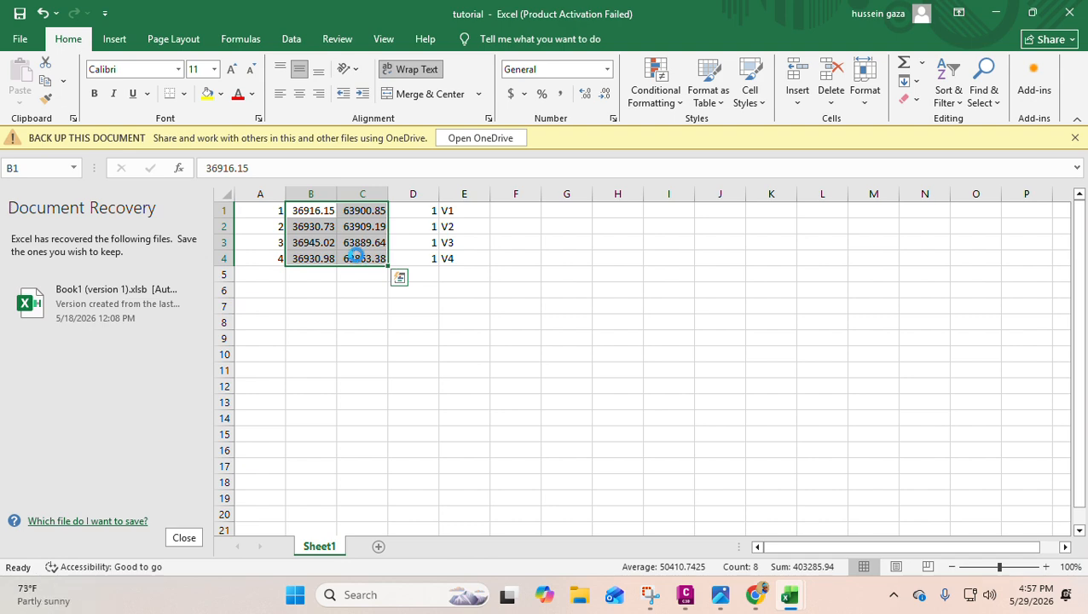
key(ctrl+c)
click(995, 12)
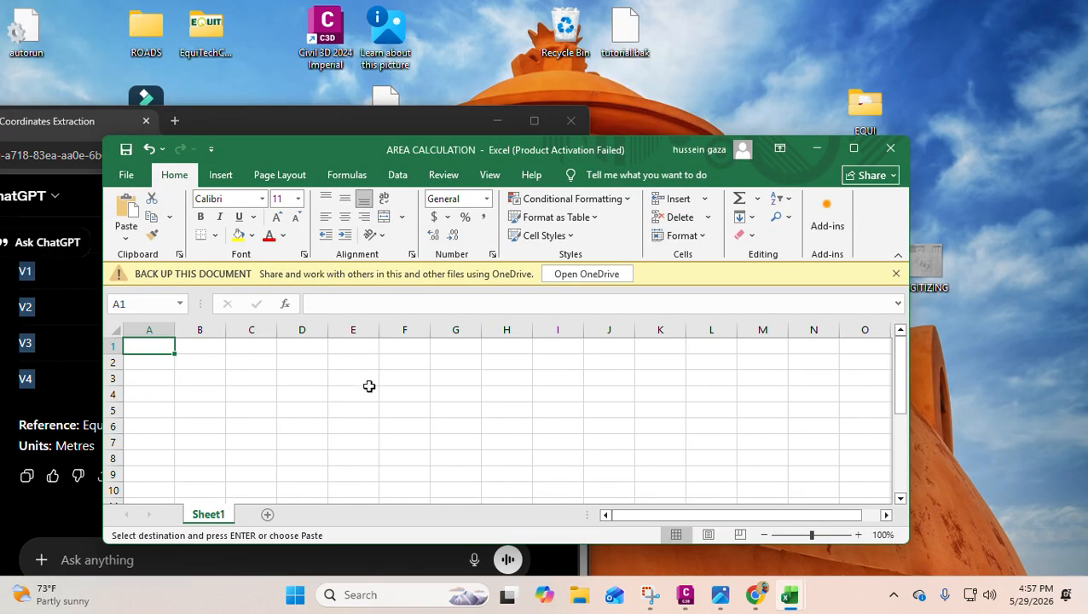
drag(641, 150, 680, 76)
click(224, 290)
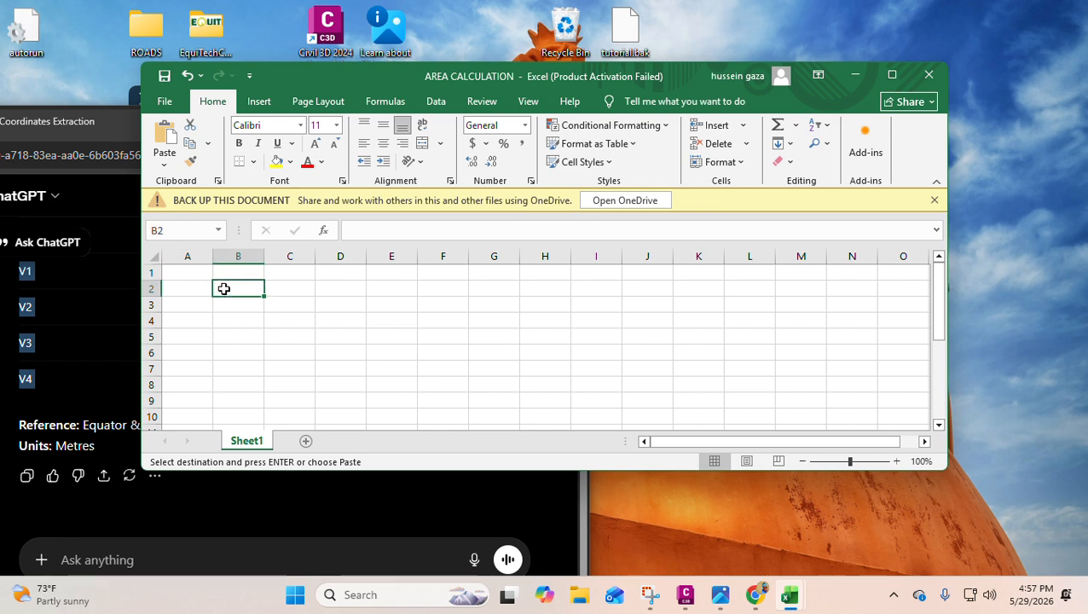
key(ctrl+v)
click(503, 384)
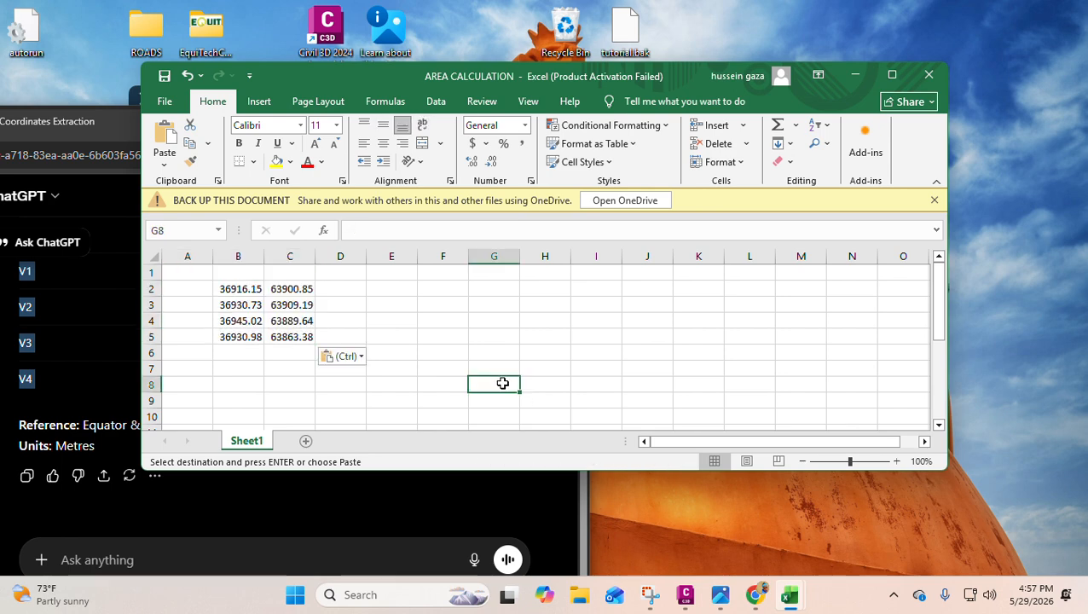
Label the two coordinate columns with the headers N in B1 and E in C1.
click(227, 272)
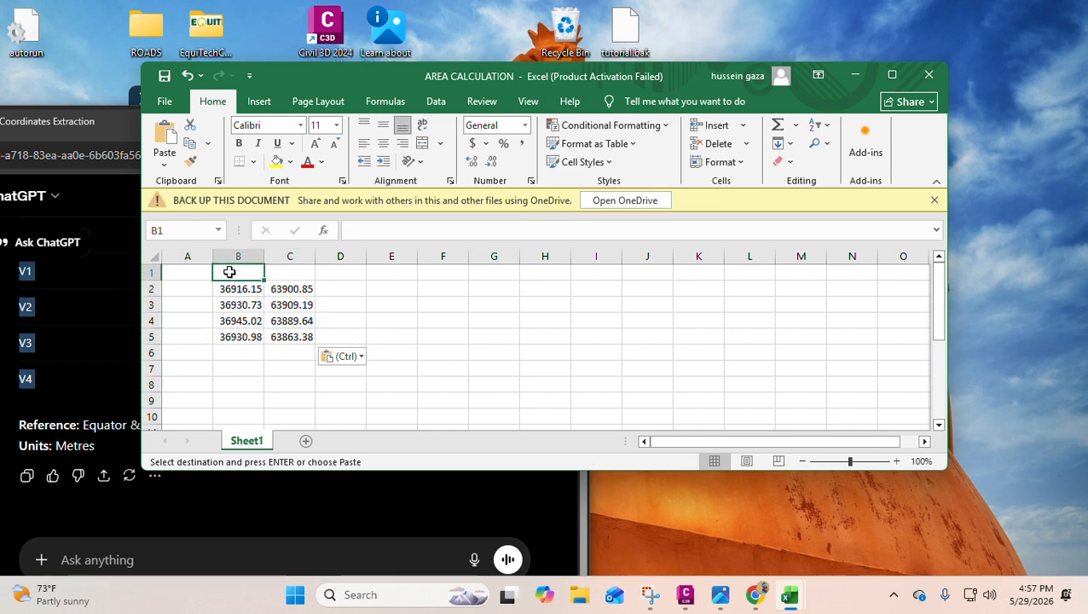
text(N)
click(282, 270)
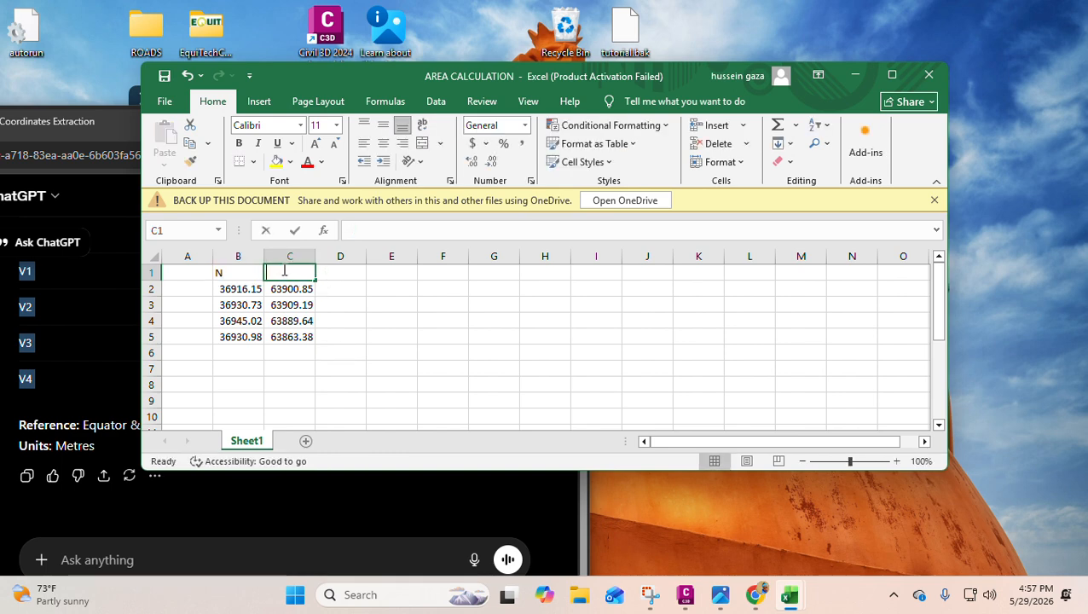
text(E)
click(556, 385)
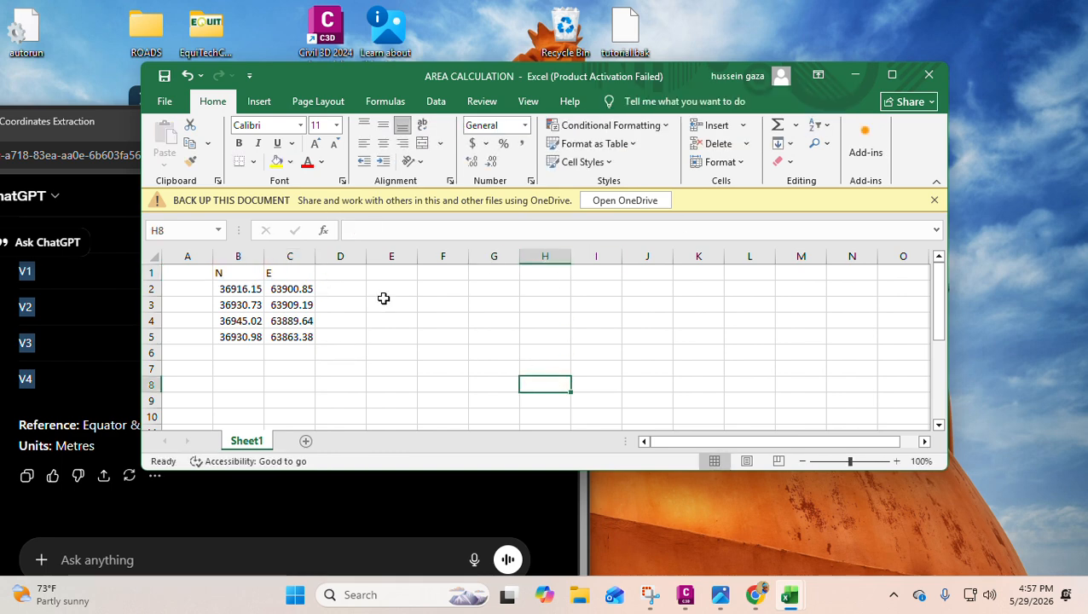
Copy the beacon names V1 to V4 from the tutorial workbook into the AREA CALCULATION workbook, starting at cell A2.
click(194, 287)
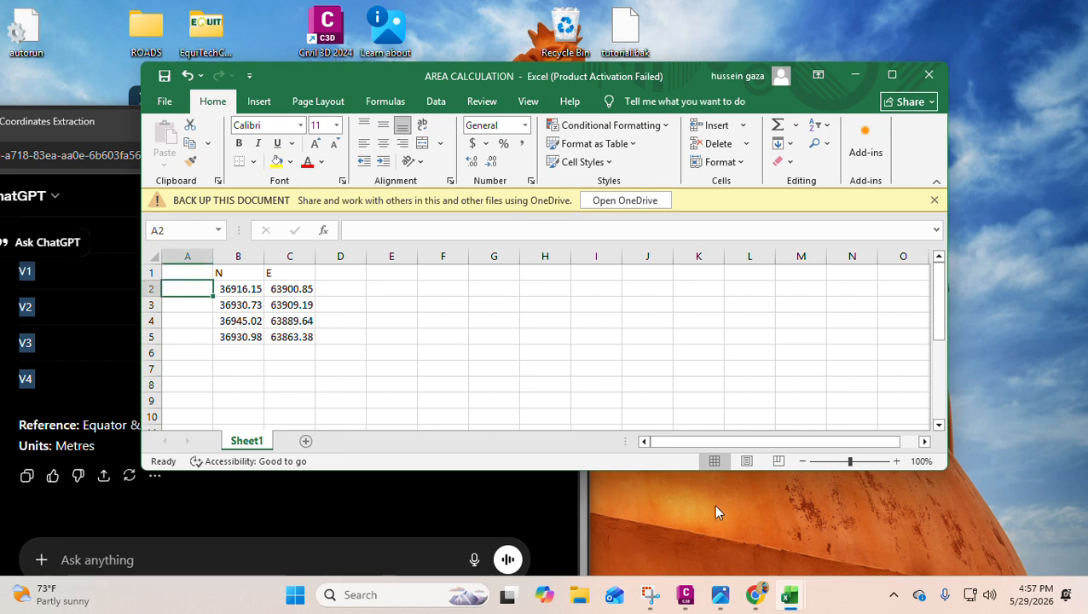
mouse_move(790, 594)
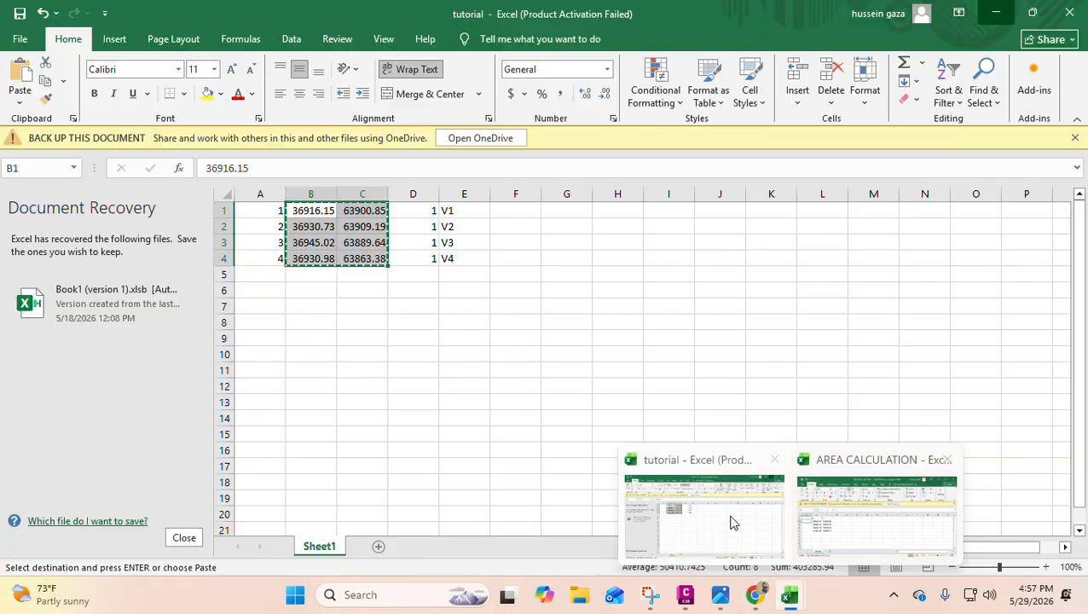
click(731, 522)
drag(461, 211, 462, 259)
key(ctrl+c)
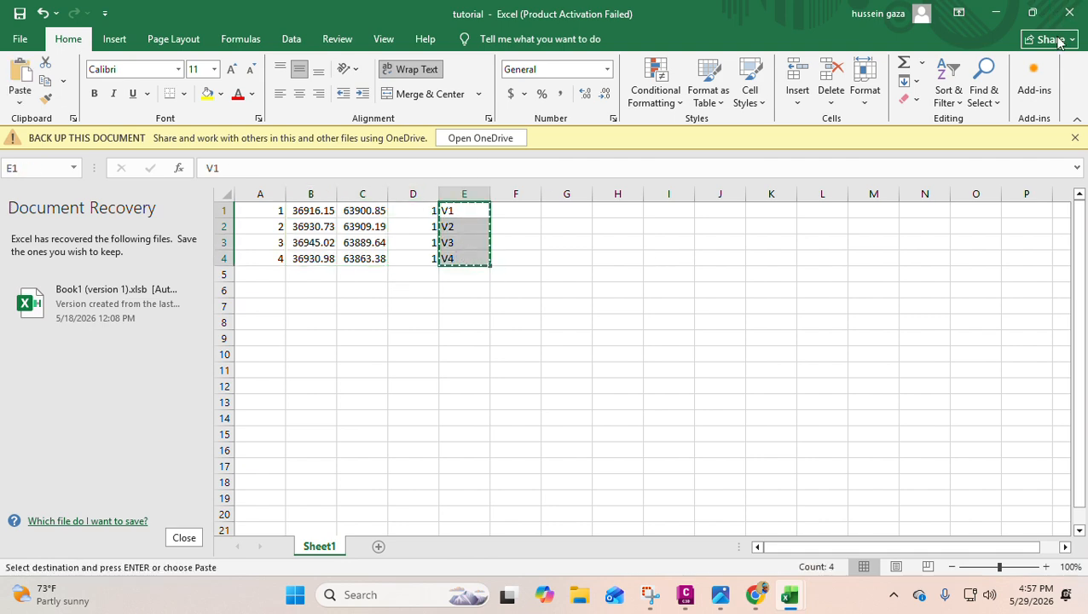
click(996, 13)
key(ctrl+v)
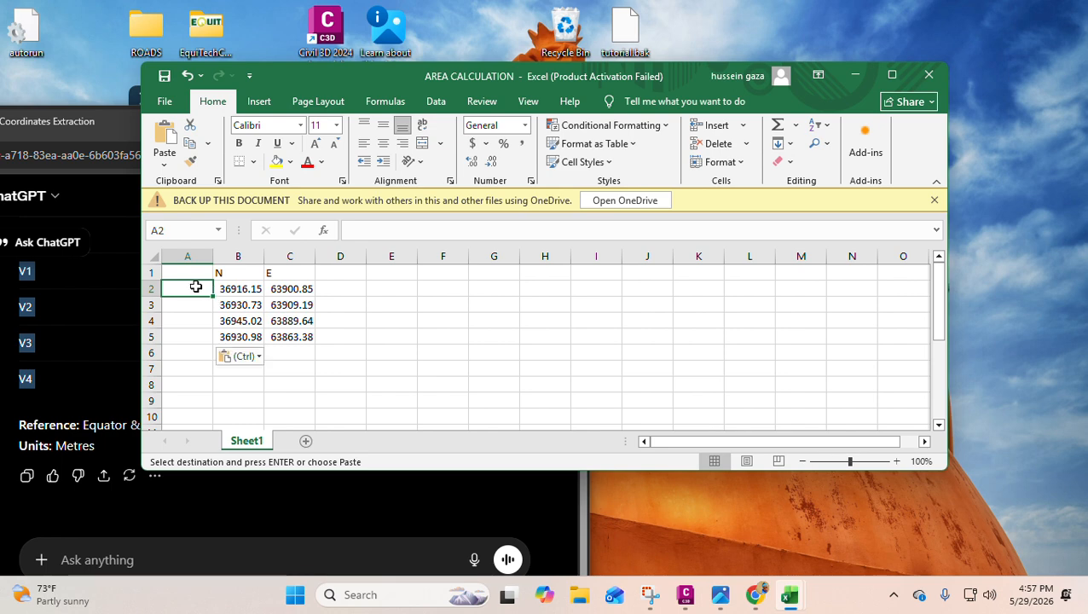
click(430, 352)
Maximize the AREA CALCULATION window and dismiss the backup notice.
click(892, 75)
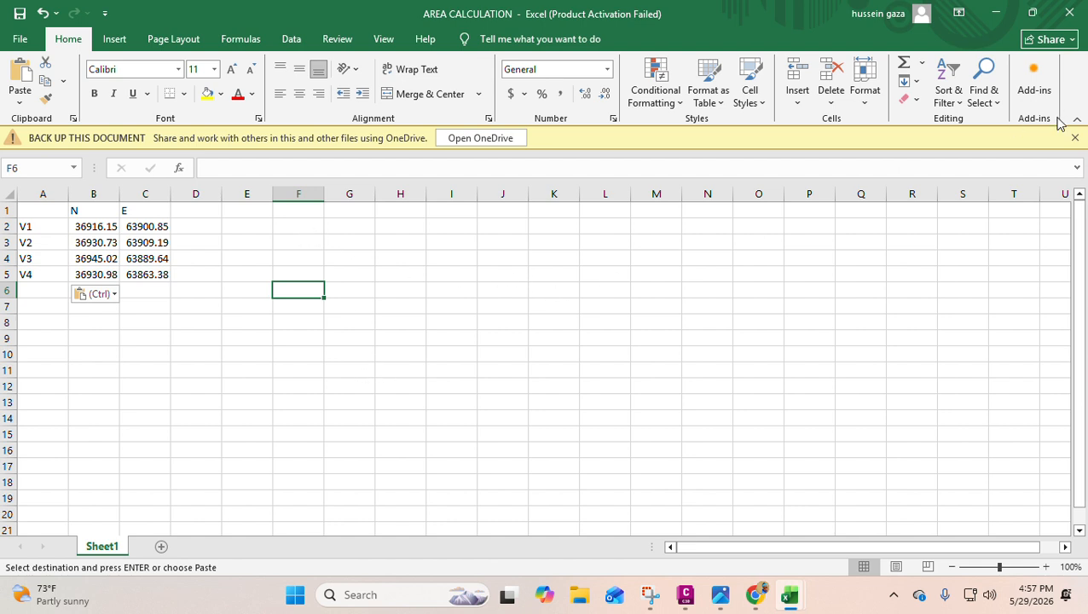
click(1075, 138)
click(531, 328)
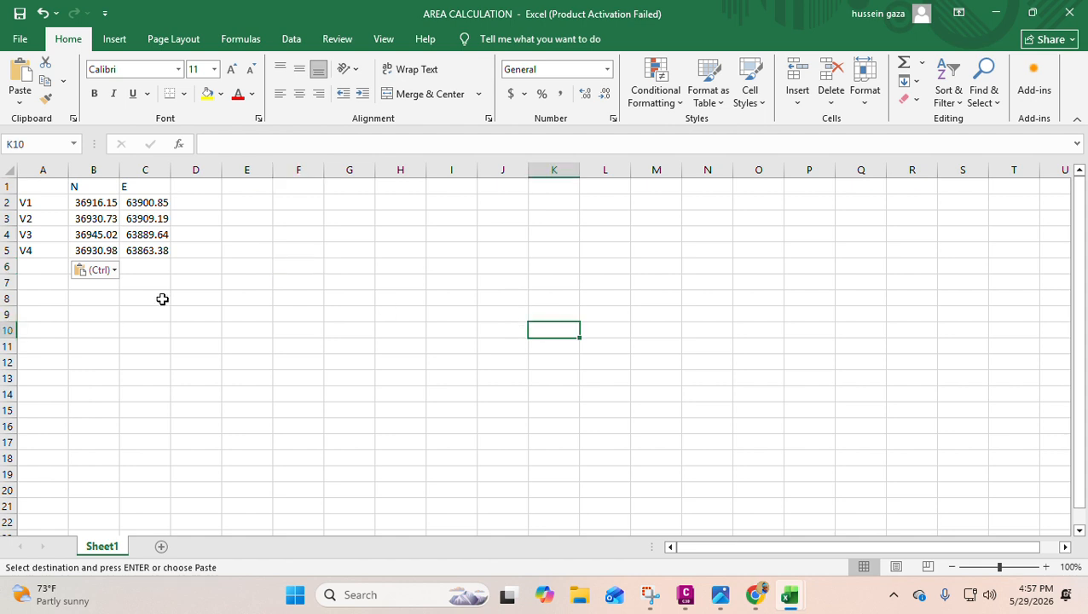
Repeat the V1 row with its coordinates below V4 in row 6 and end the copy mode.
click(34, 252)
drag(27, 203, 147, 197)
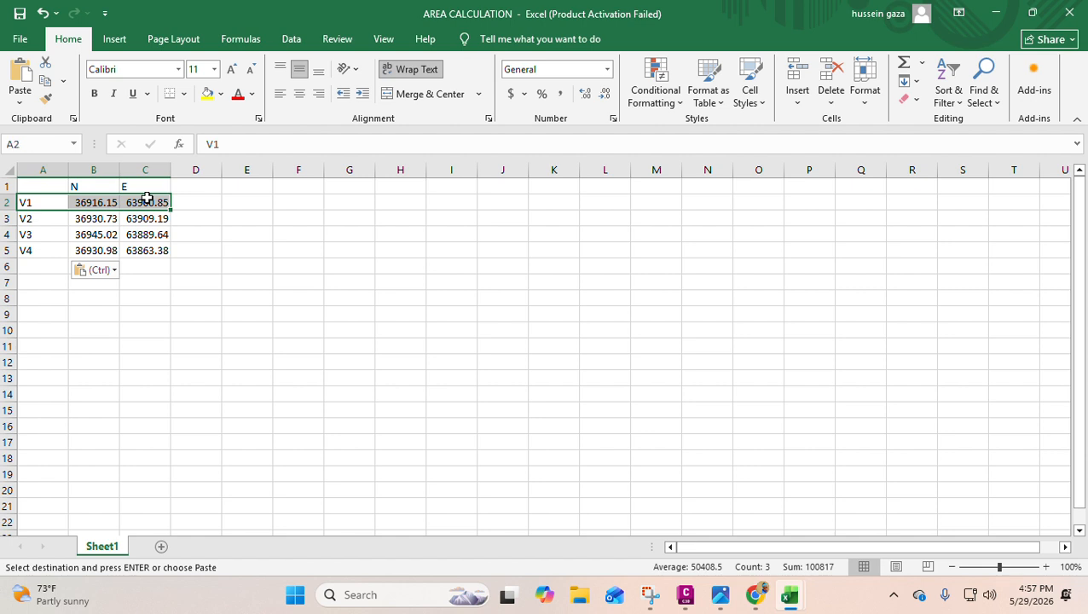
key(Escape)
key(ctrl+c)
click(33, 262)
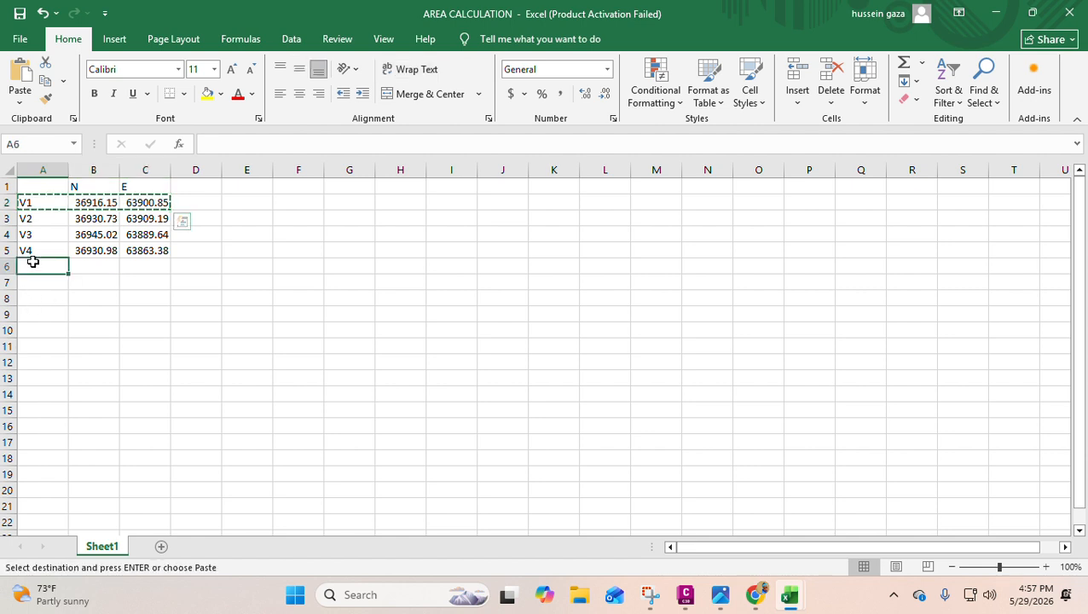
key(ctrl+v)
click(340, 314)
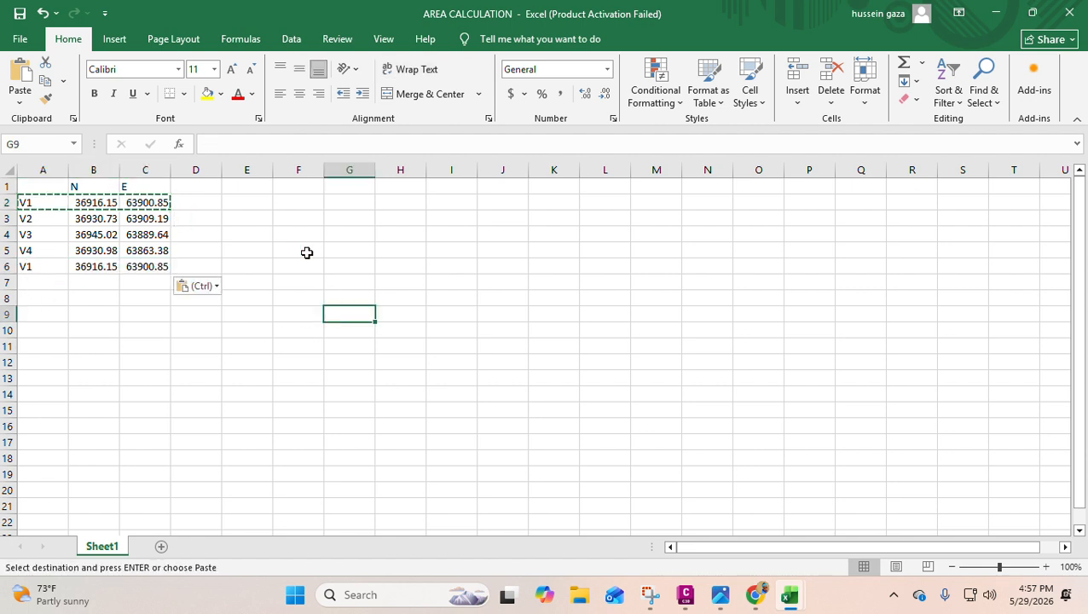
click(36, 219)
click(40, 236)
click(38, 253)
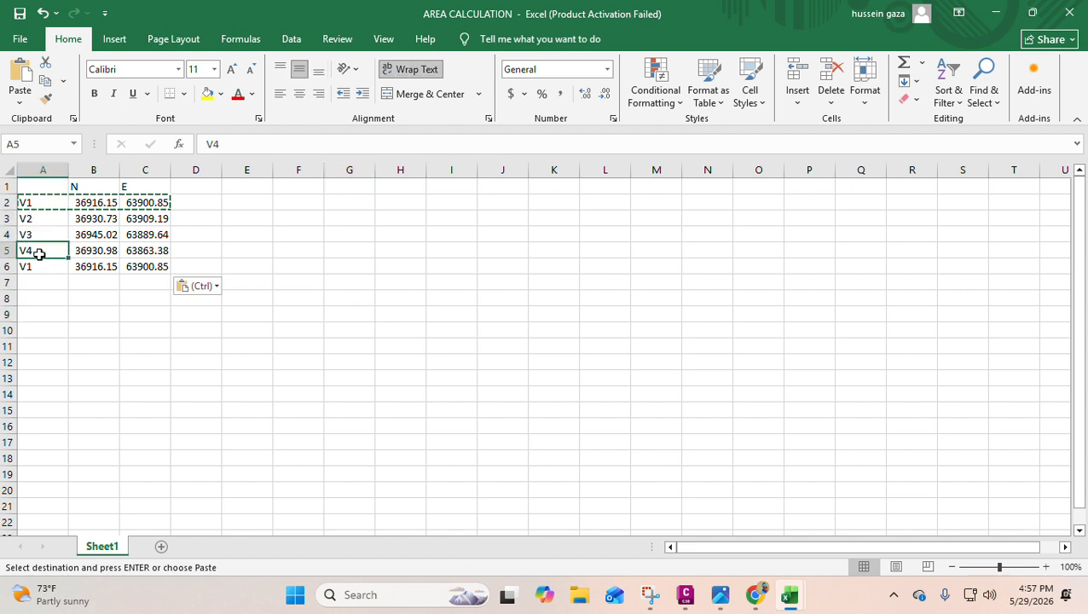
click(39, 266)
click(445, 295)
key(Escape)
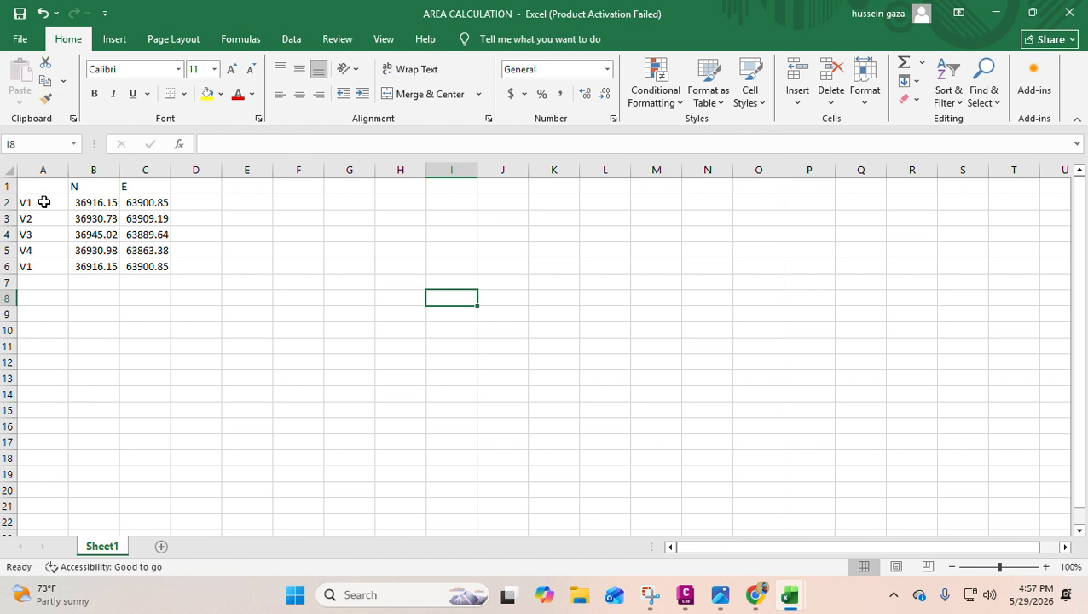
Enter the formula =B2*C3 in cell D3 to multiply V1's northing by V2's easting.
click(197, 203)
click(198, 221)
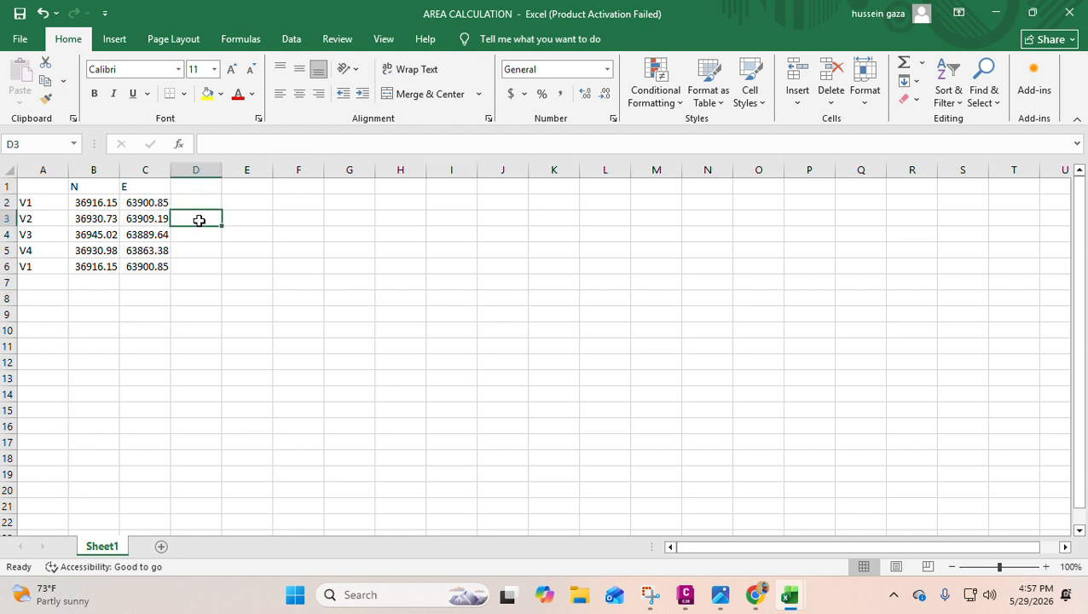
click(94, 203)
click(149, 219)
click(201, 221)
text(=)
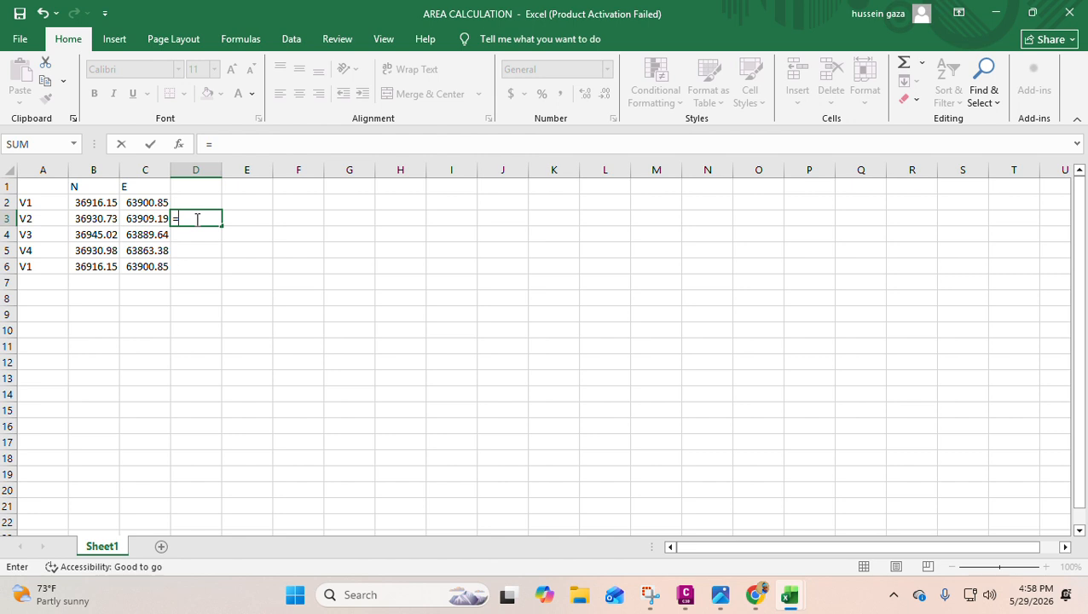
click(89, 202)
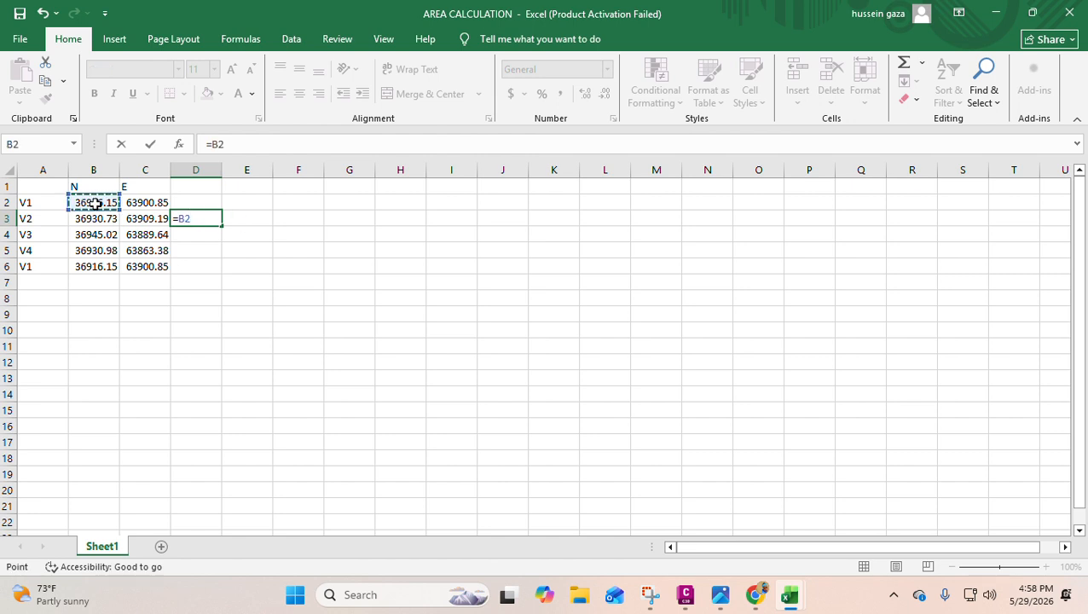
text(*)
click(137, 220)
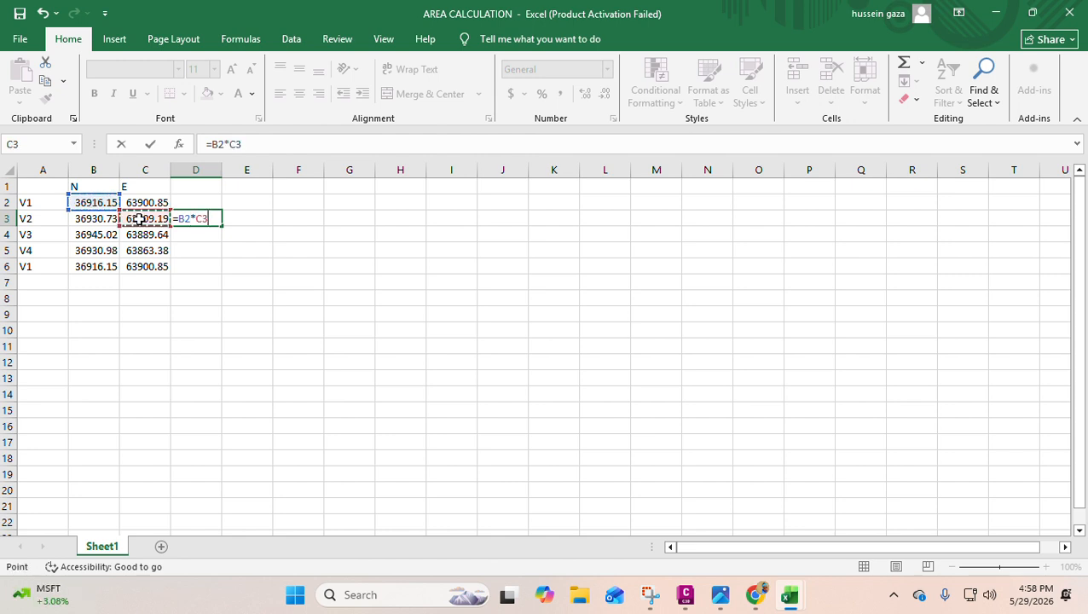
key(Return)
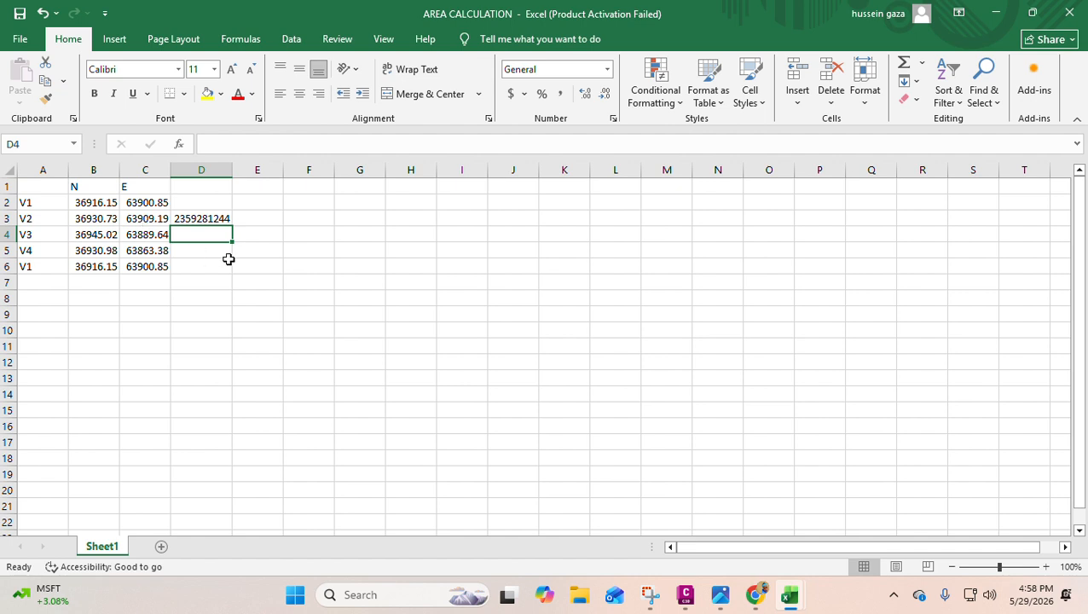
Enter the formula =C2*B3 in cell E3 to multiply V1's easting by V2's northing.
click(250, 219)
double_click(250, 219)
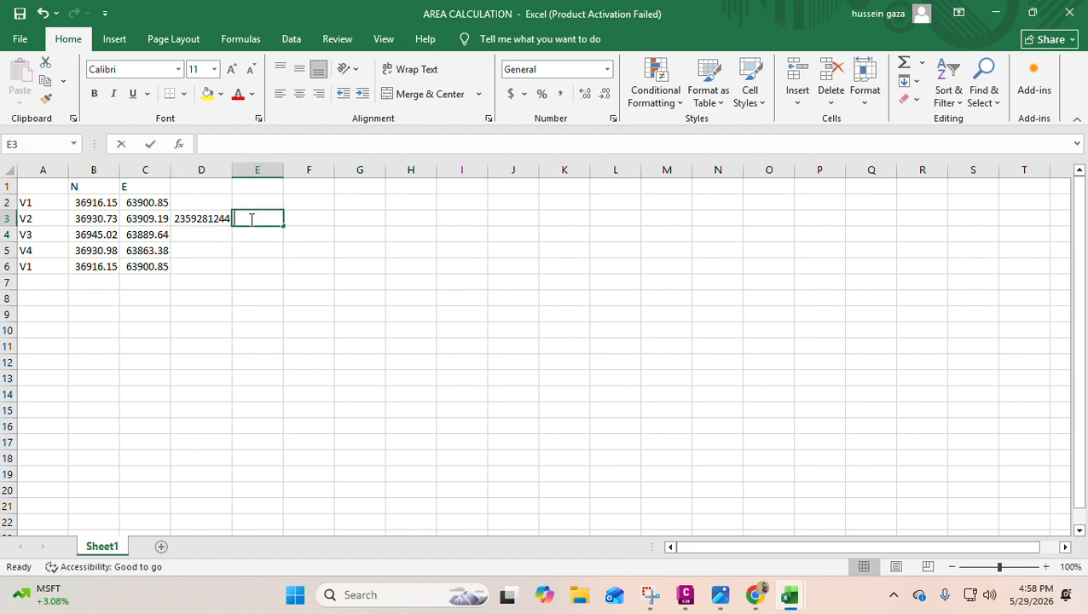
text(=)
click(145, 201)
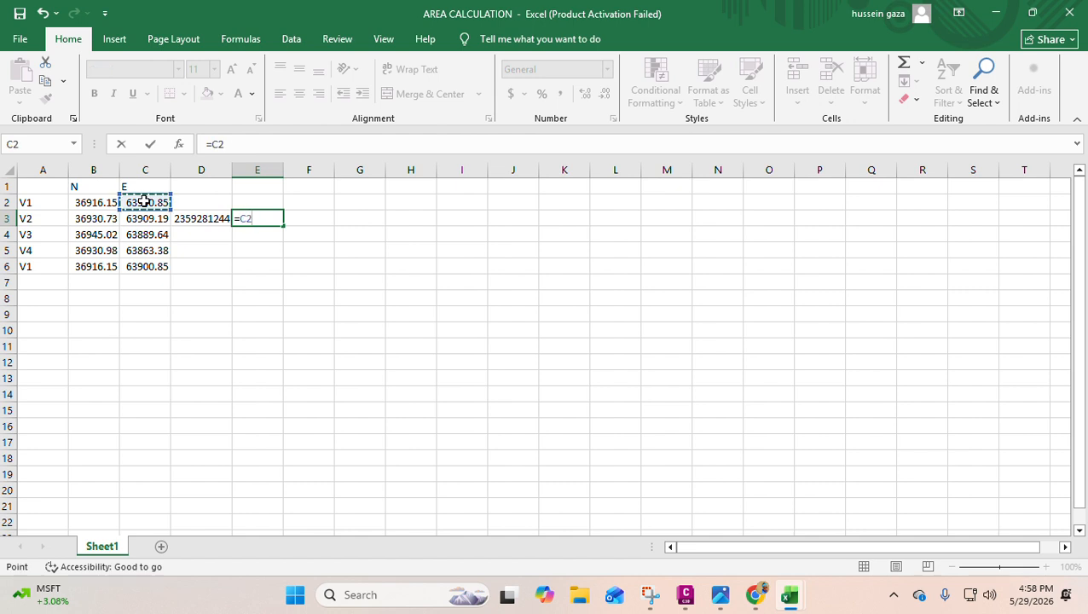
text(*)
click(89, 220)
key(Return)
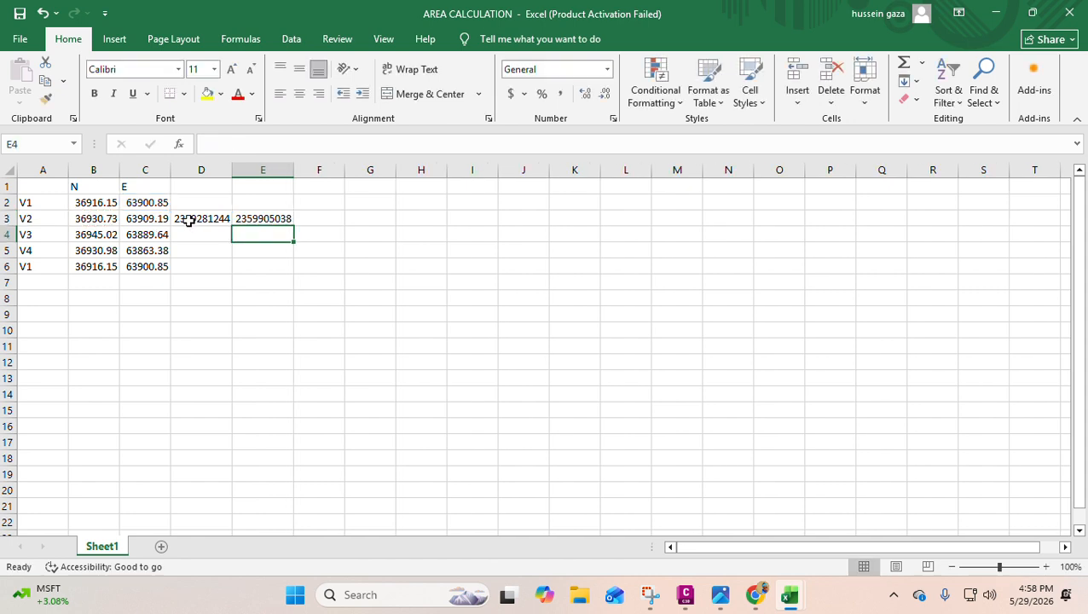
Widen columns D and E so the product values have more room.
drag(232, 170, 324, 170)
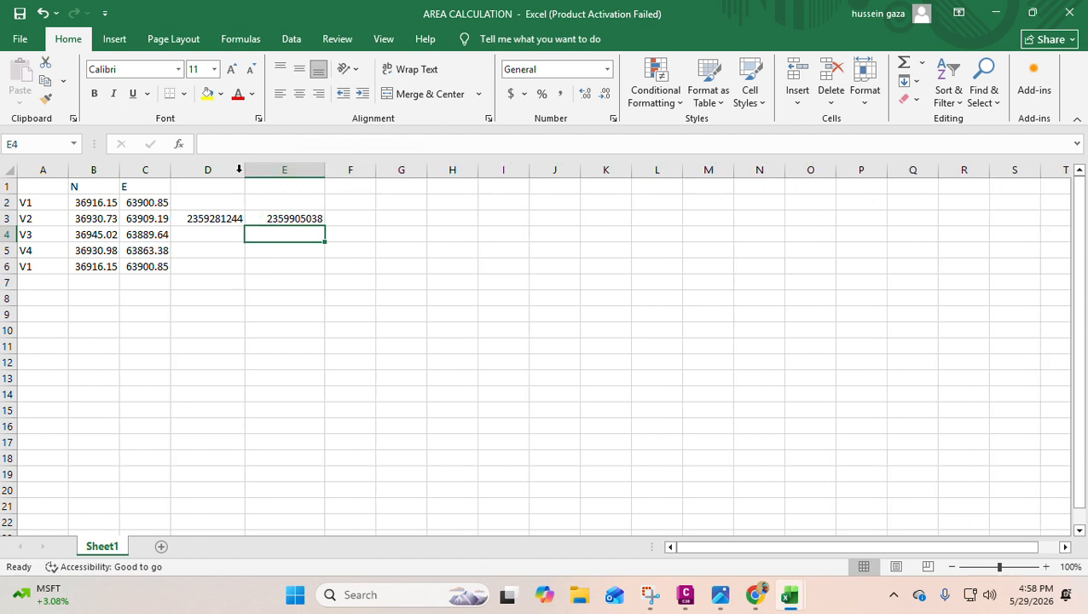
click(226, 163)
click(359, 285)
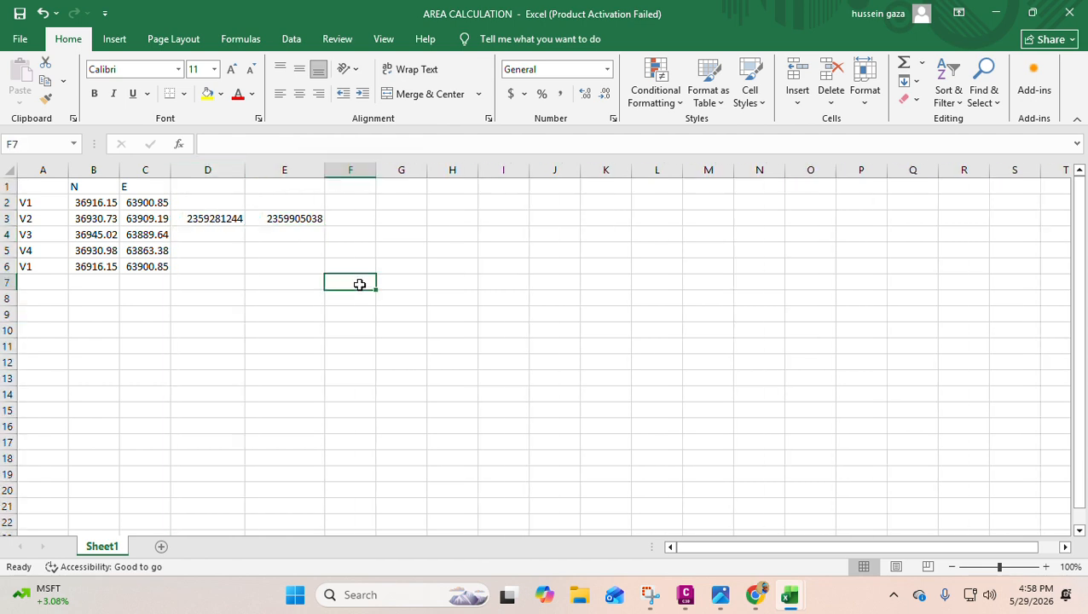
click(223, 218)
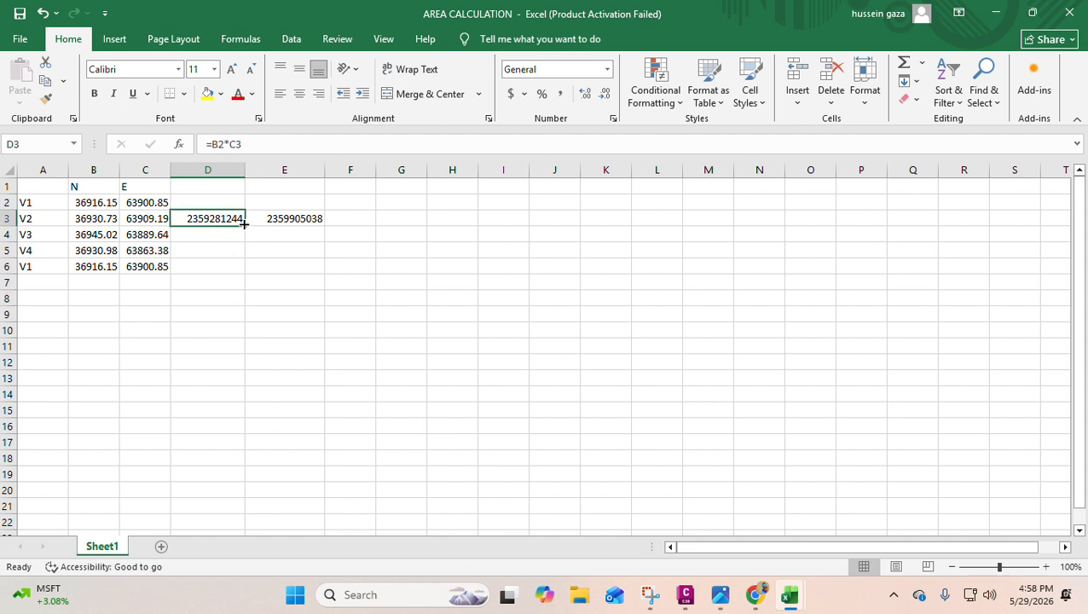
click(241, 236)
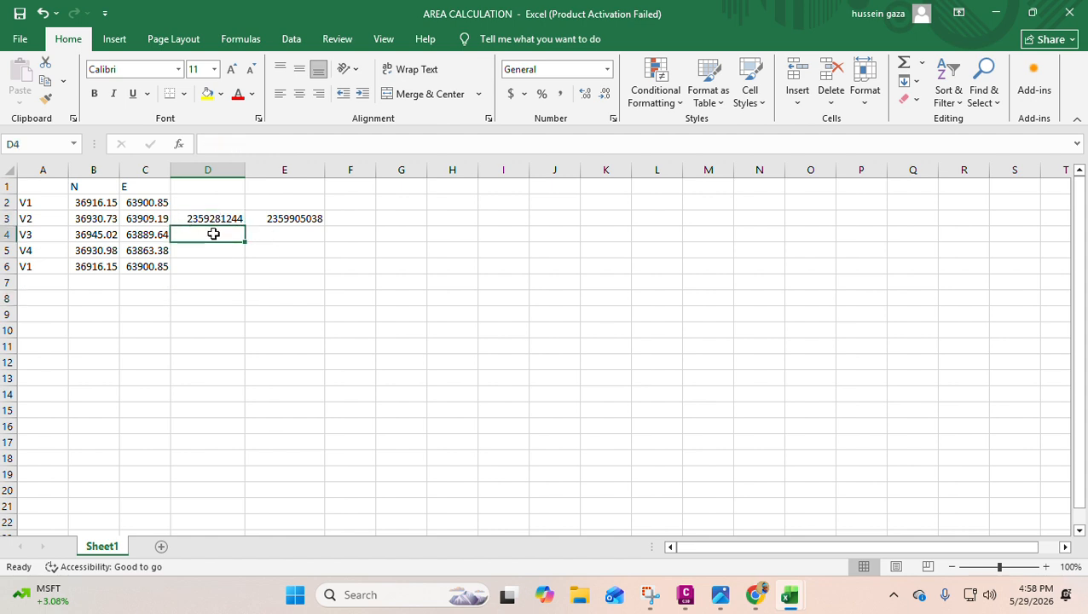
text(=)
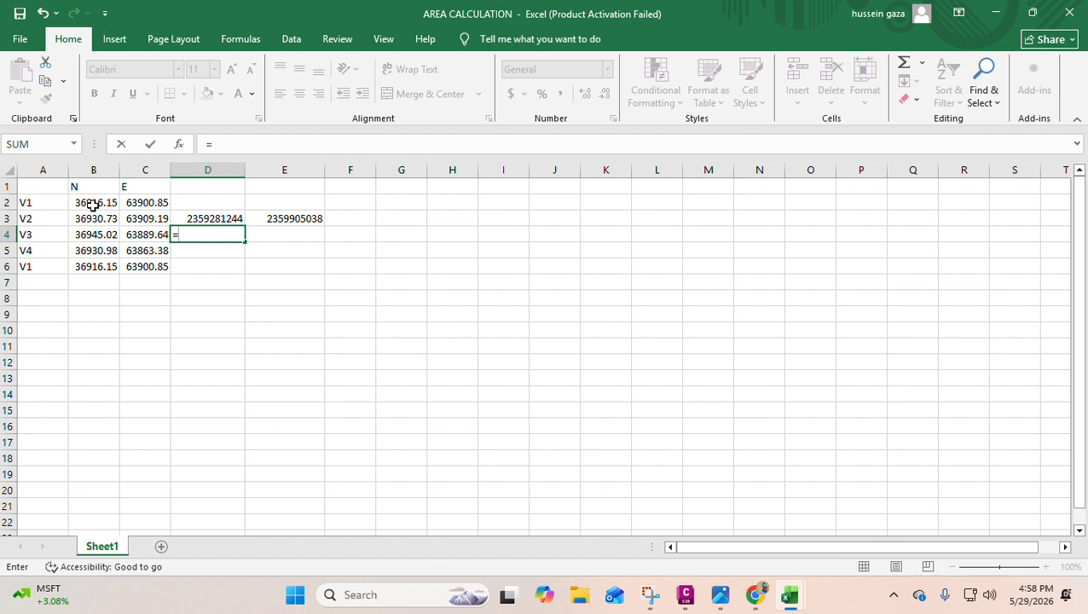
key(Escape)
Examine which cells the formula in D3 refers to, leave it unedited and select cell D4.
click(193, 218)
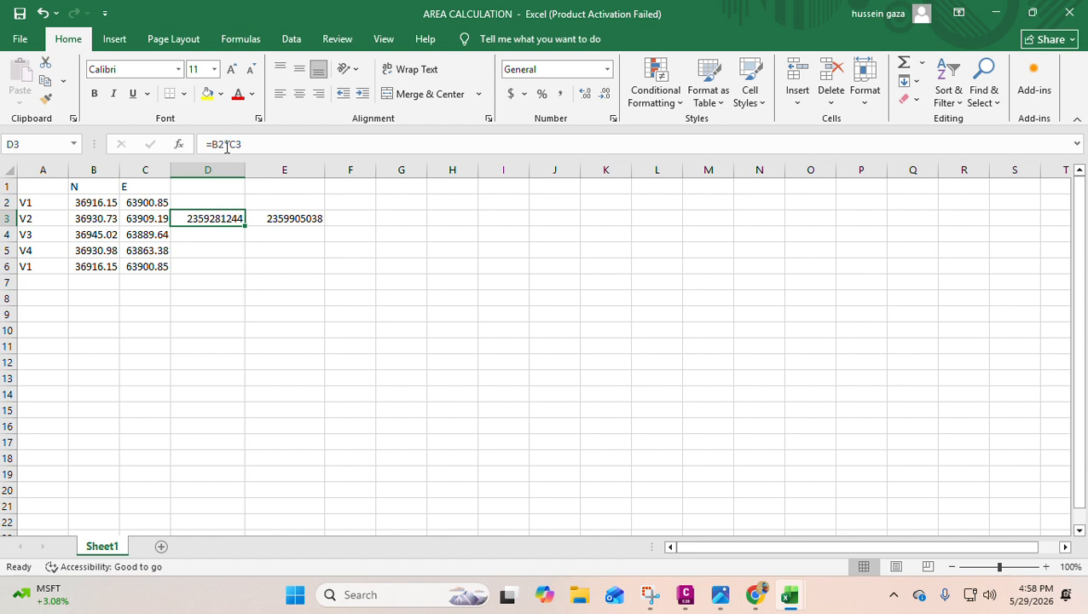
double_click(203, 219)
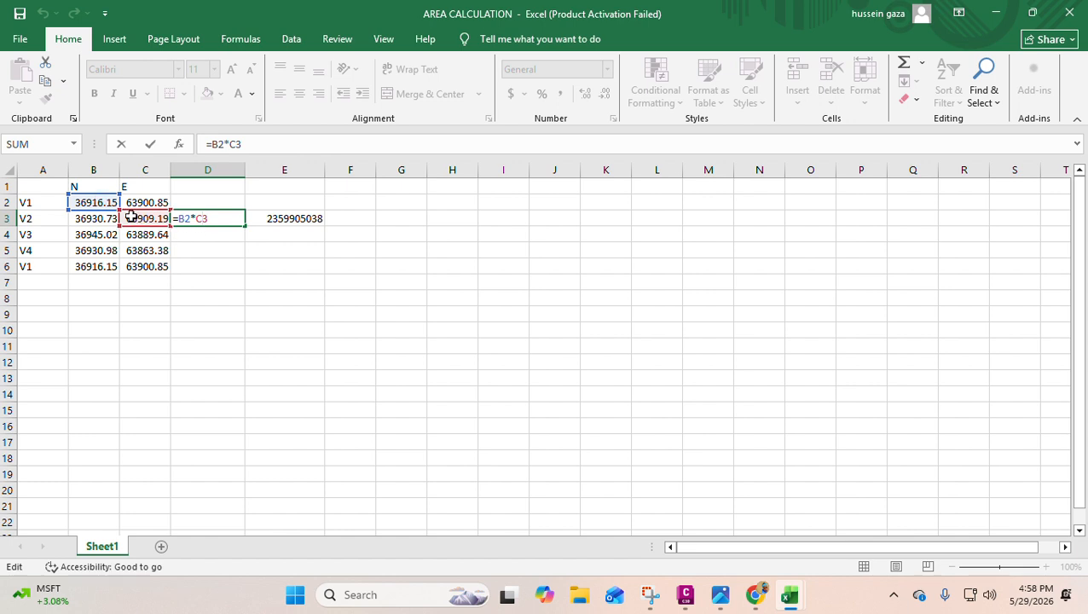
click(207, 235)
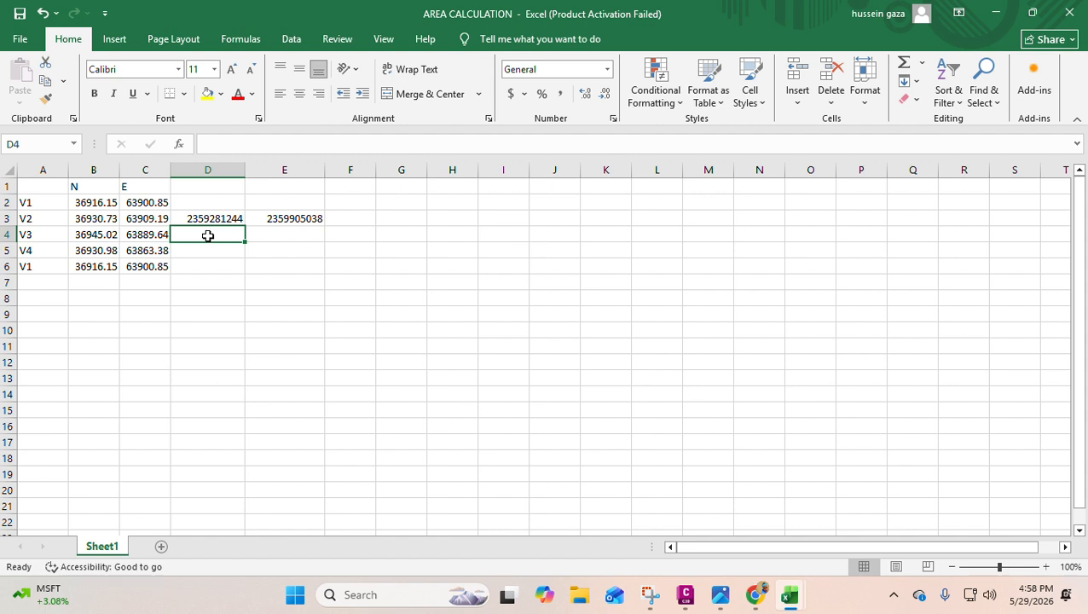
Enter the formula =B3*C4 in cell D4 to multiply V2's northing by V3's easting.
text(=)
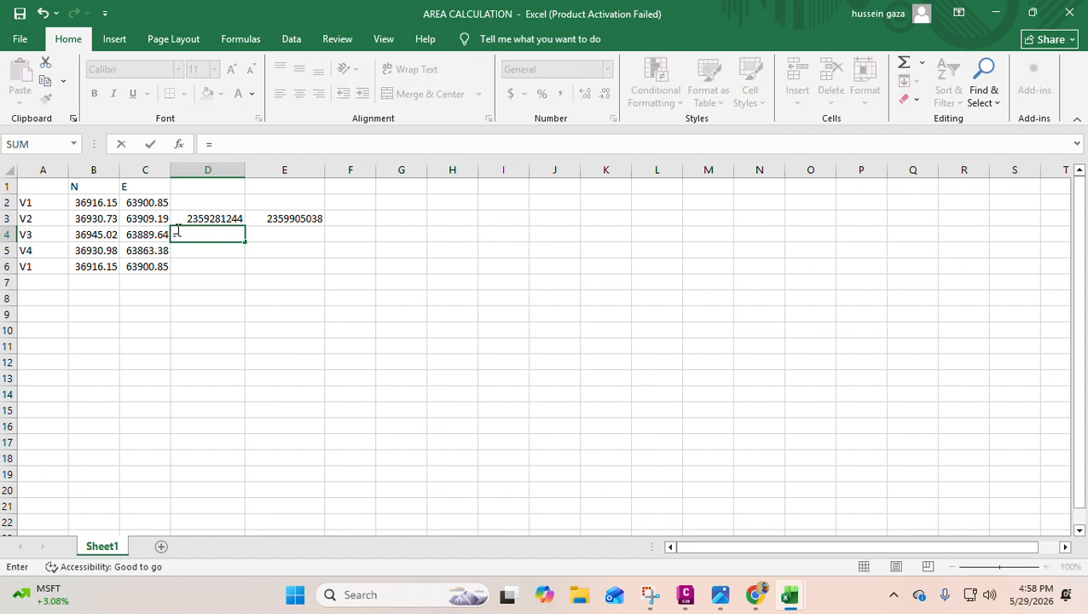
click(103, 217)
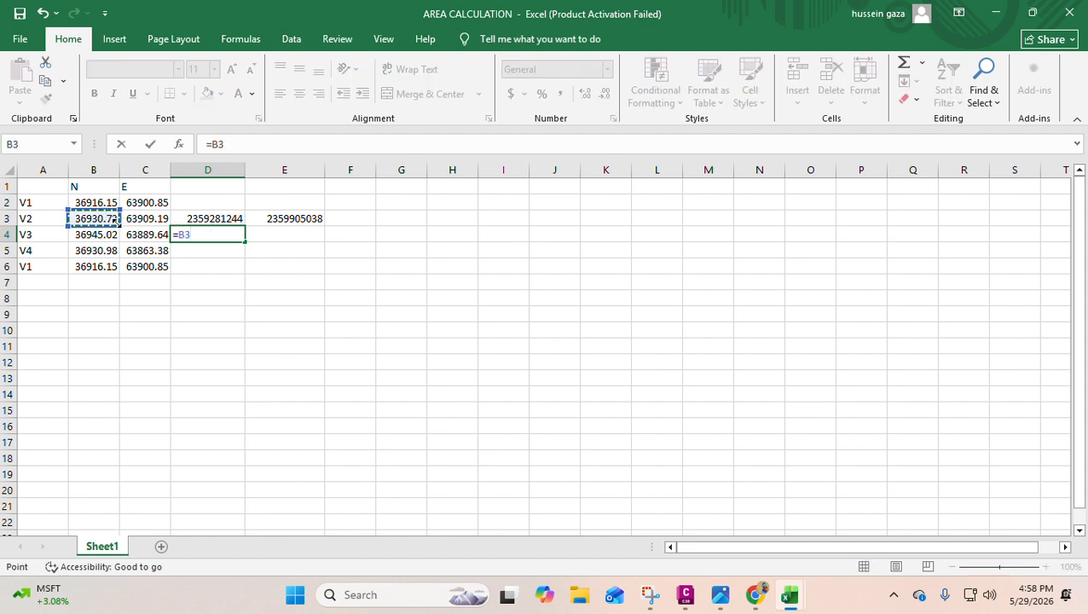
text(*)
click(152, 238)
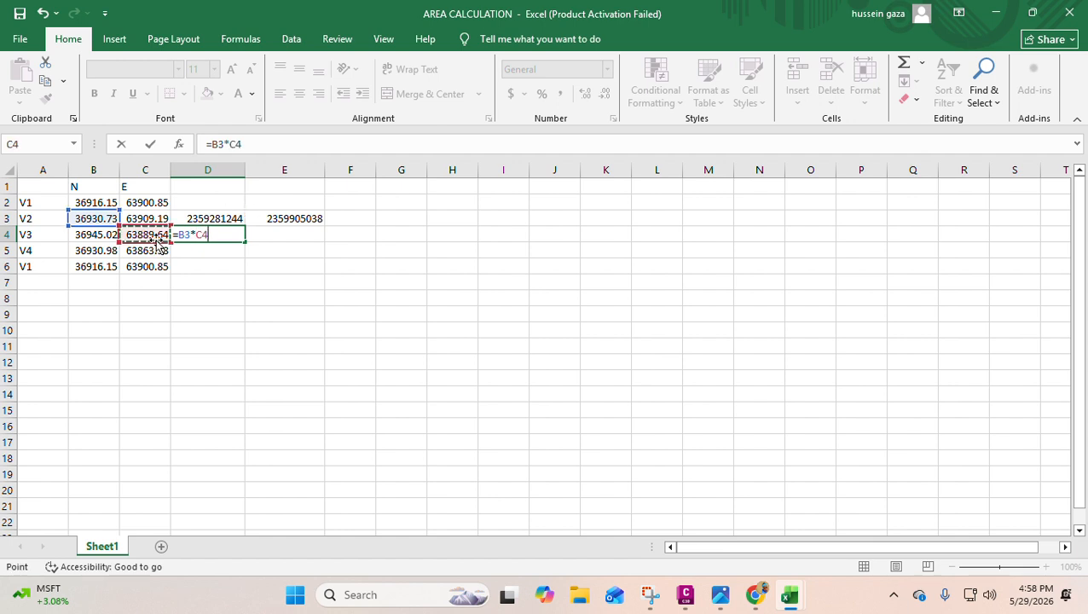
key(Return)
Enter the formula =C3*B4 in cell E4 to multiply V2's easting by V3's northing.
click(252, 236)
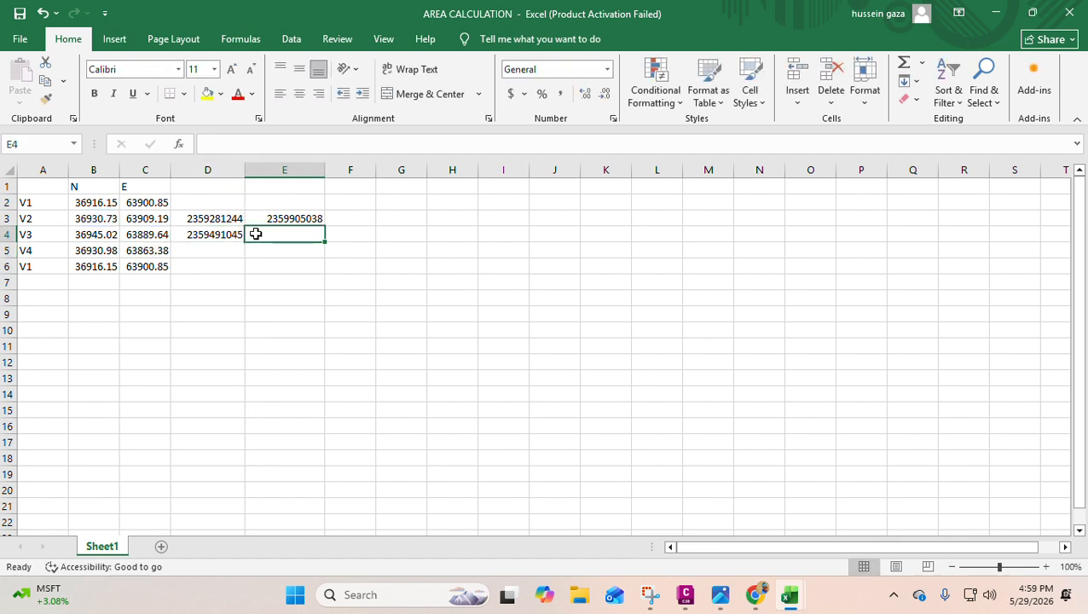
text(=)
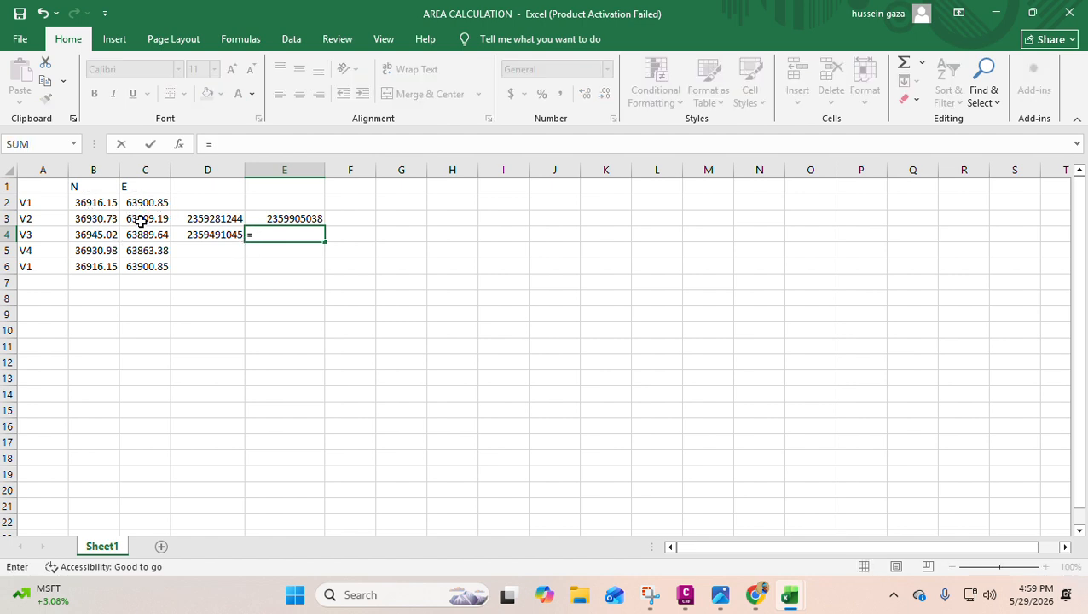
click(142, 219)
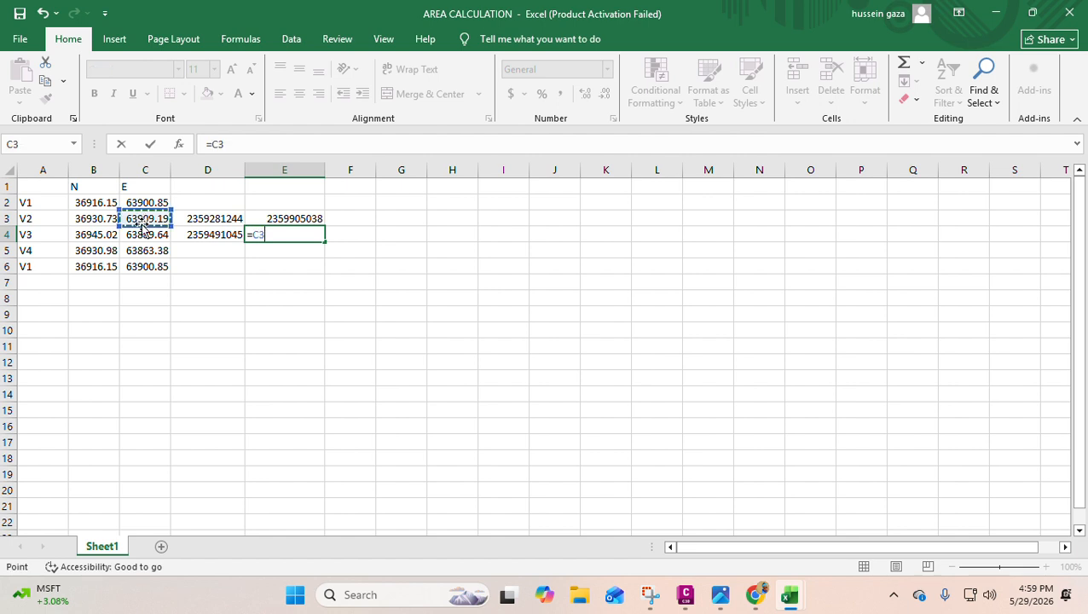
text(*)
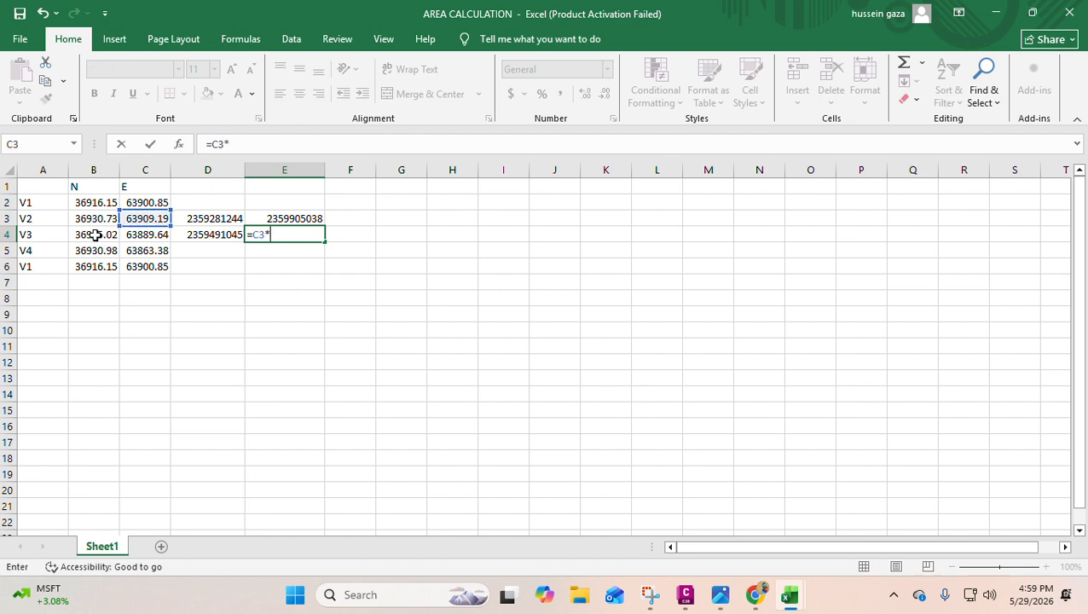
click(94, 234)
key(Return)
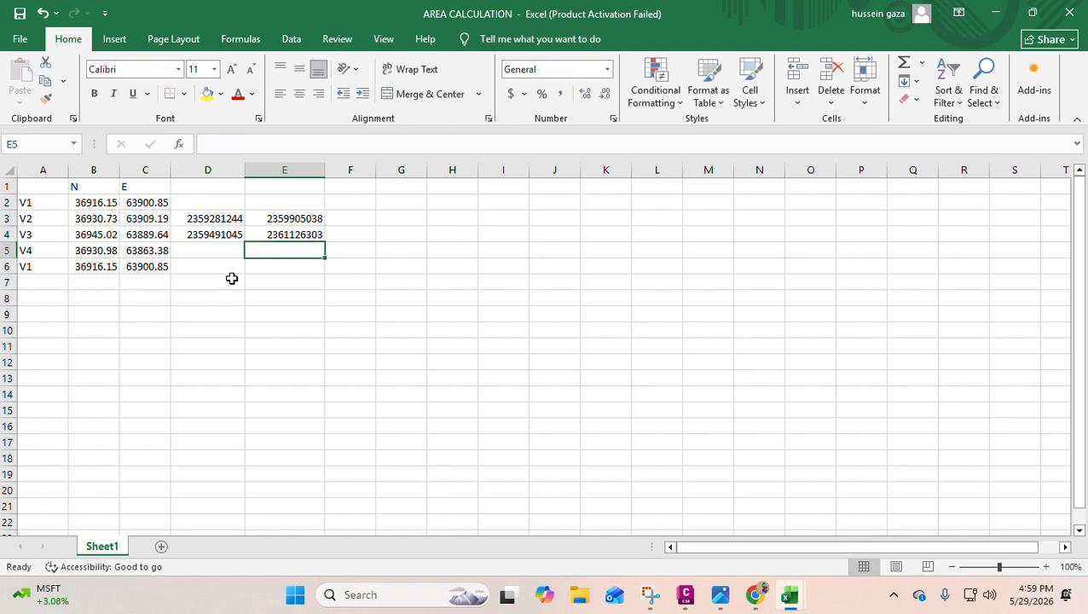
Fill the northing-by-easting product formula in column D from D4 down to D7.
click(180, 267)
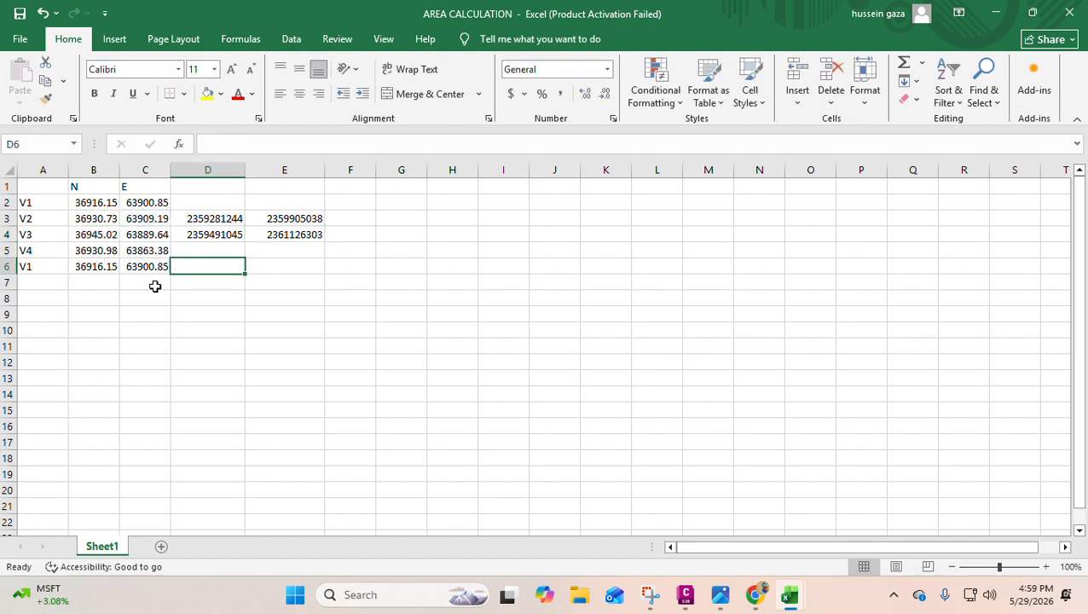
click(358, 287)
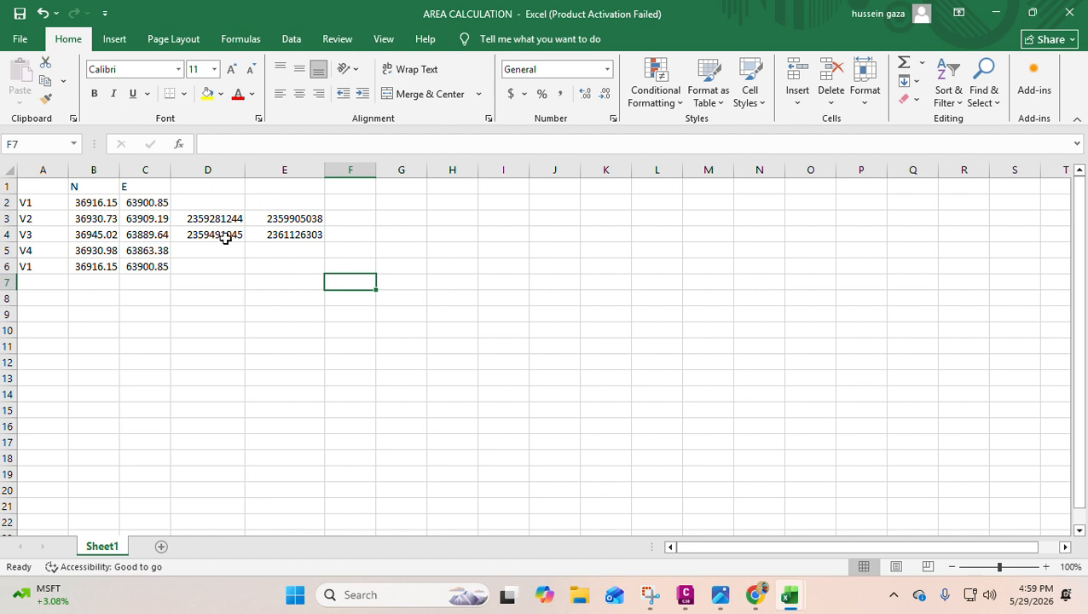
drag(224, 239, 218, 216)
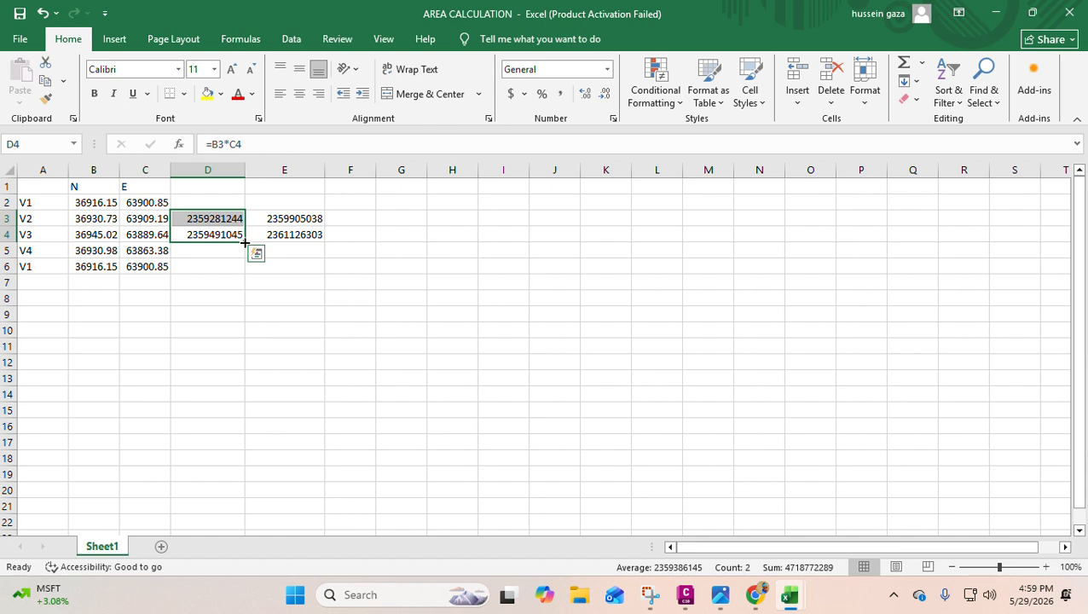
drag(380, 270, 372, 270)
drag(221, 235, 244, 290)
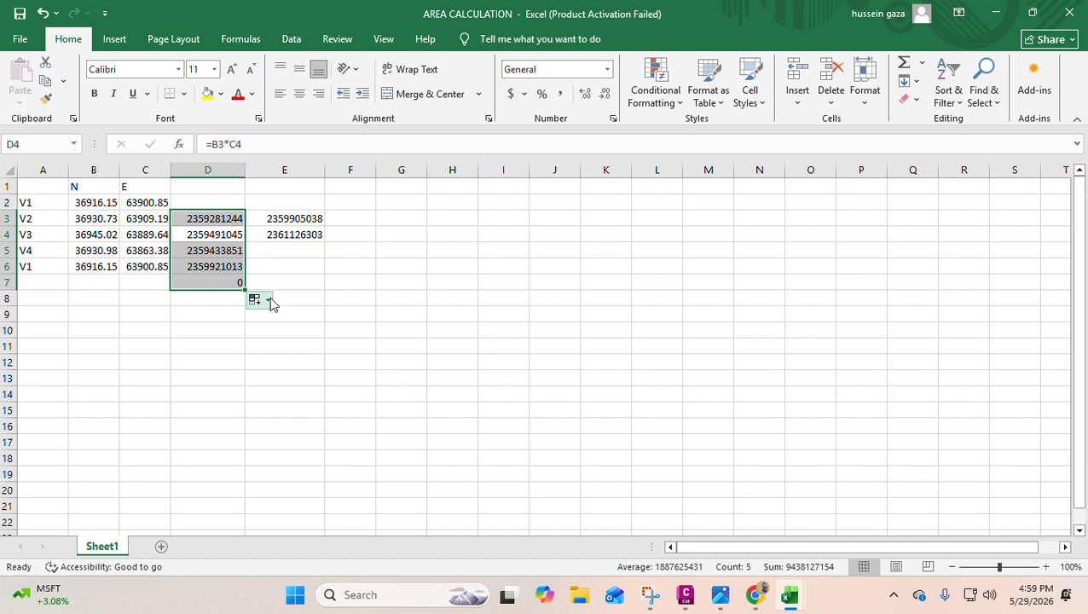
click(369, 315)
Examine which cells the filled formula in D6 refers to and leave it unedited.
click(218, 266)
double_click(228, 267)
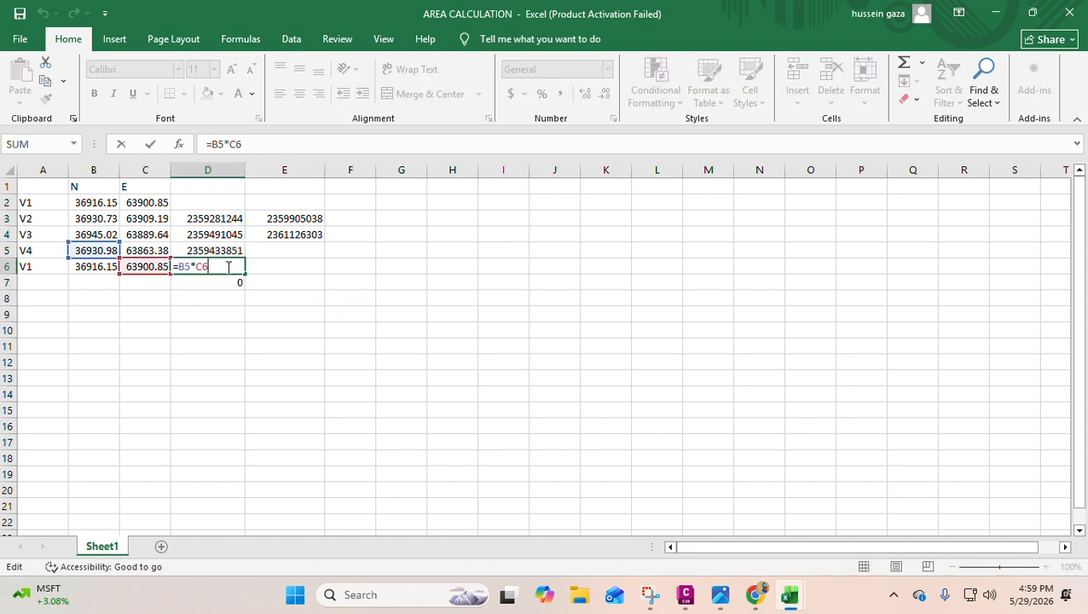
key(Escape)
Fill the easting-by-northing product formula in column E from E4 down to E7.
click(294, 286)
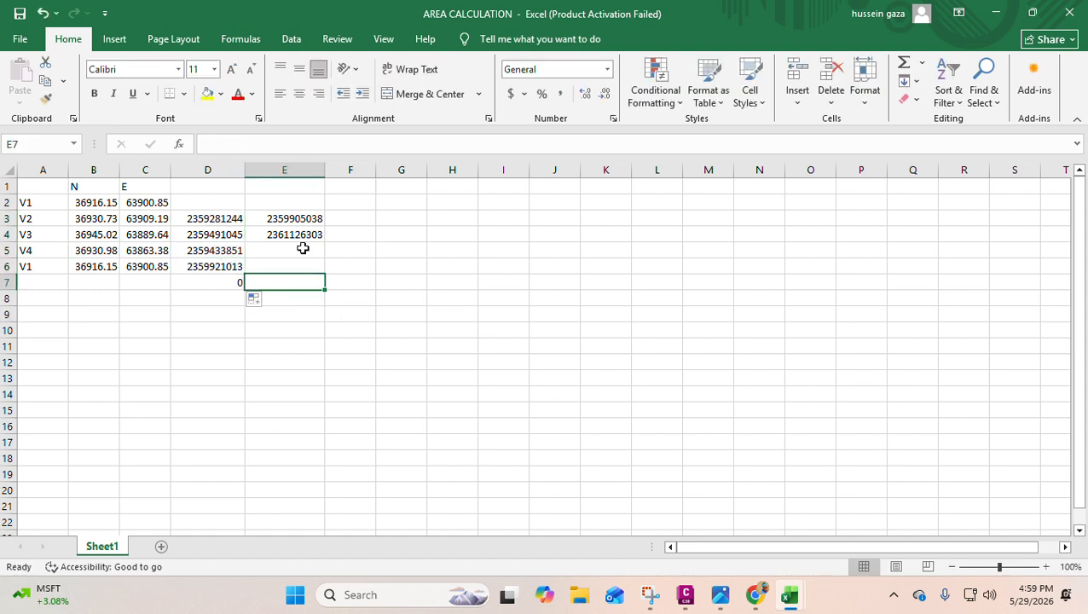
click(317, 239)
drag(316, 239, 327, 292)
click(450, 309)
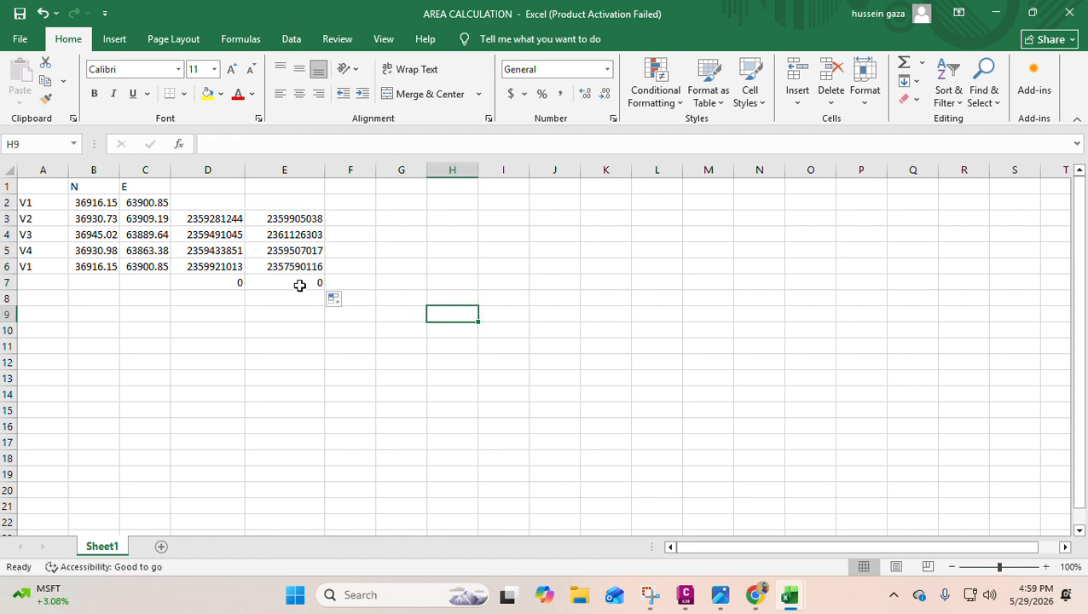
Clear the surplus filled formulas in cells E7 and D7 below the last beacon row.
click(300, 282)
key(Delete)
click(212, 283)
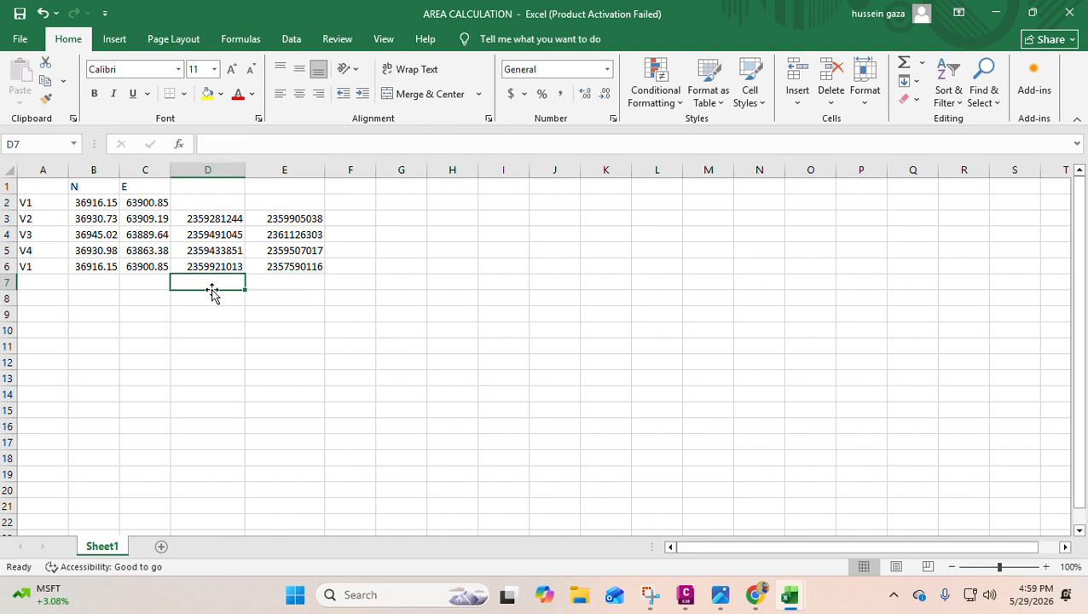
key(Delete)
click(303, 321)
Total the column D products in cell D8 with AutoSum over D3:D7.
click(227, 299)
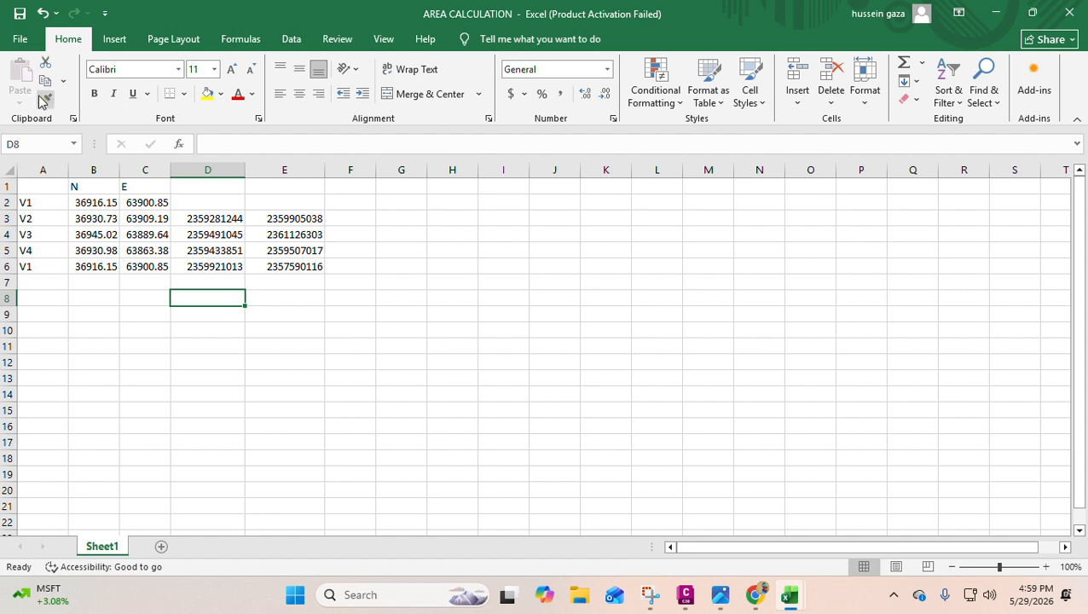
click(17, 41)
click(15, 44)
click(235, 40)
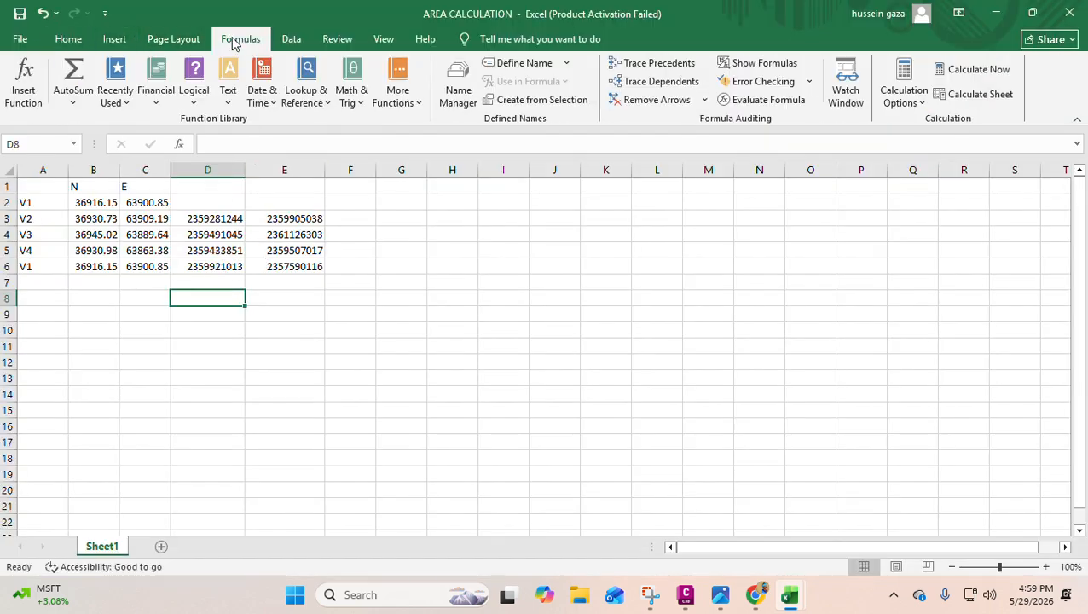
double_click(75, 81)
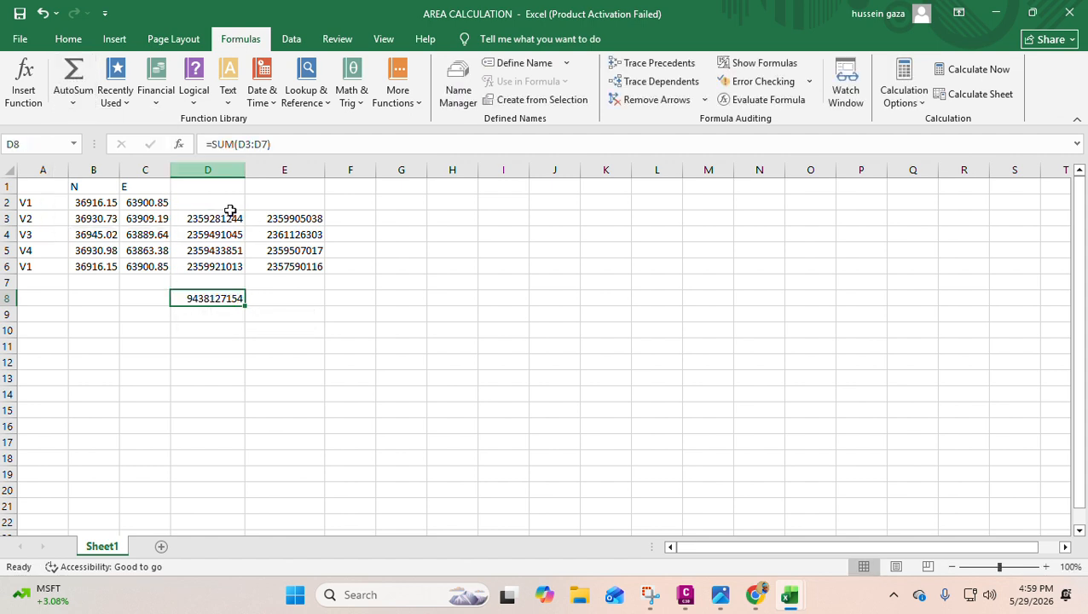
double_click(224, 294)
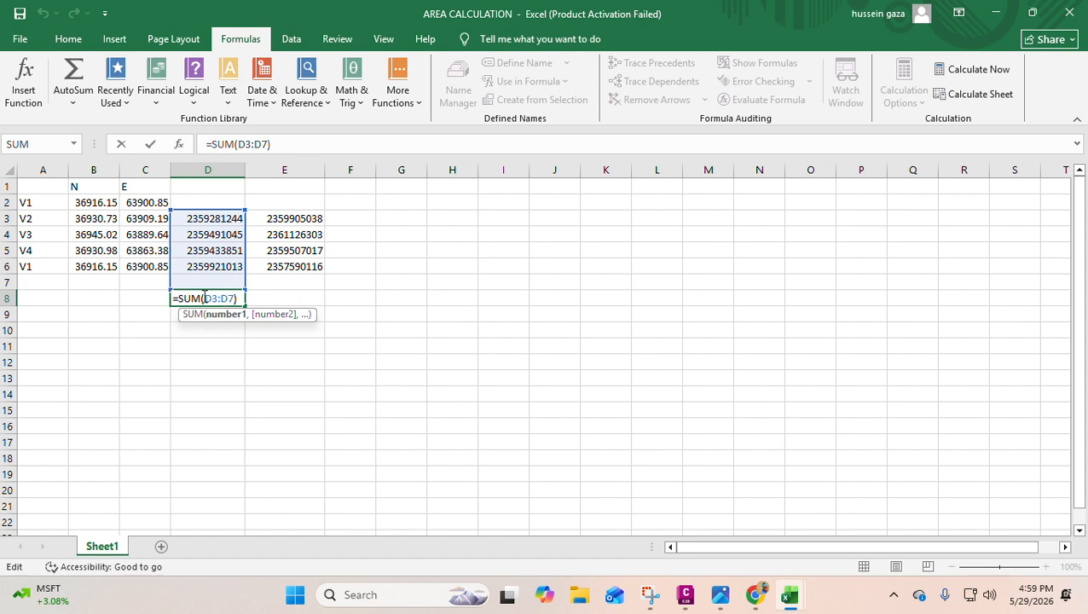
click(213, 223)
click(394, 361)
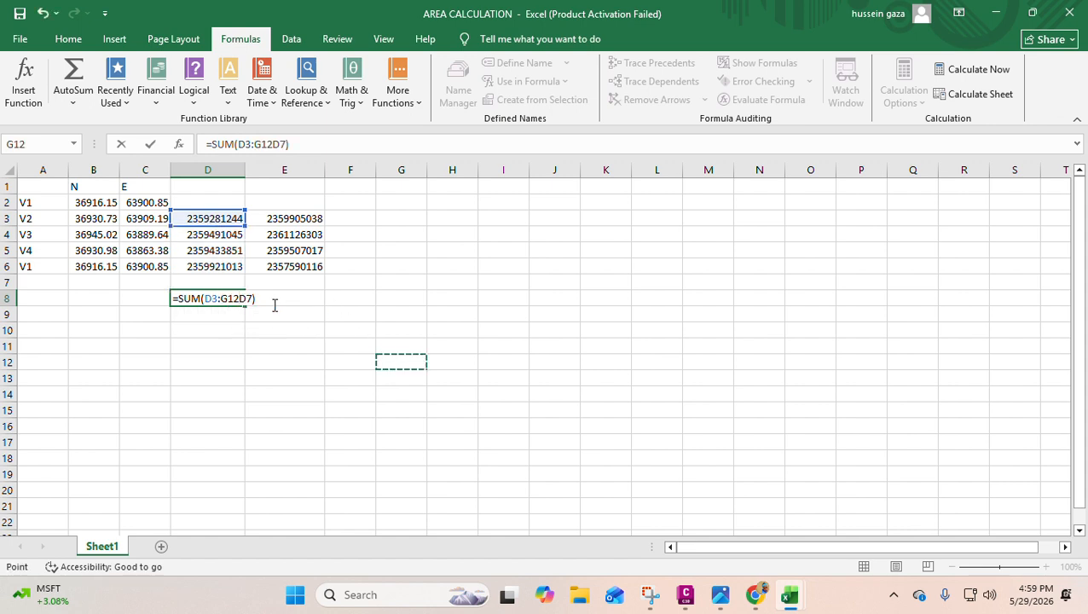
Total the column E products in cell E8 with AutoSum.
key(Tab)
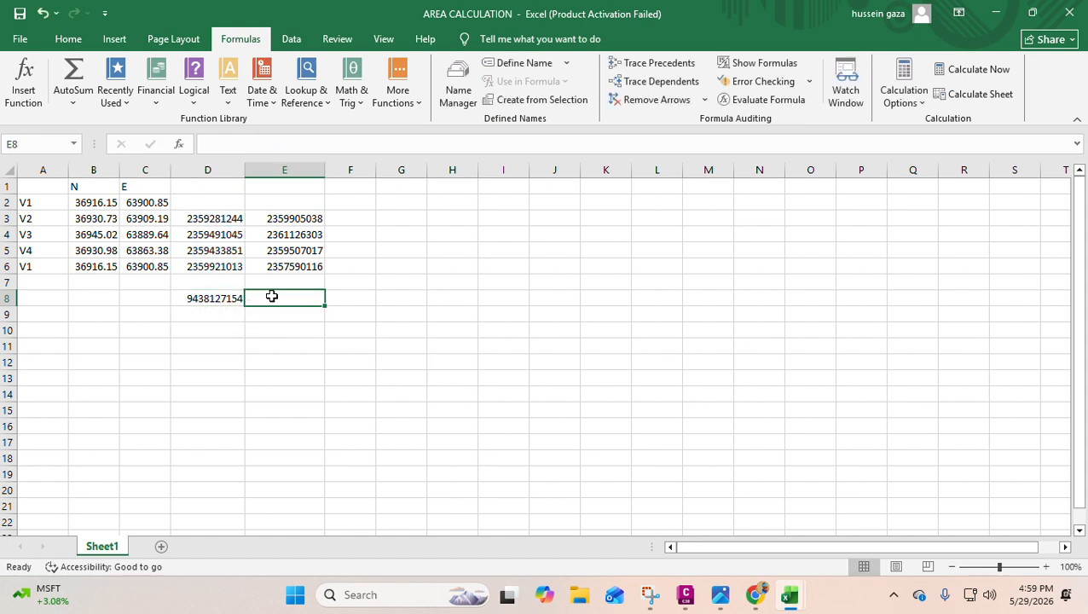
double_click(70, 74)
click(385, 297)
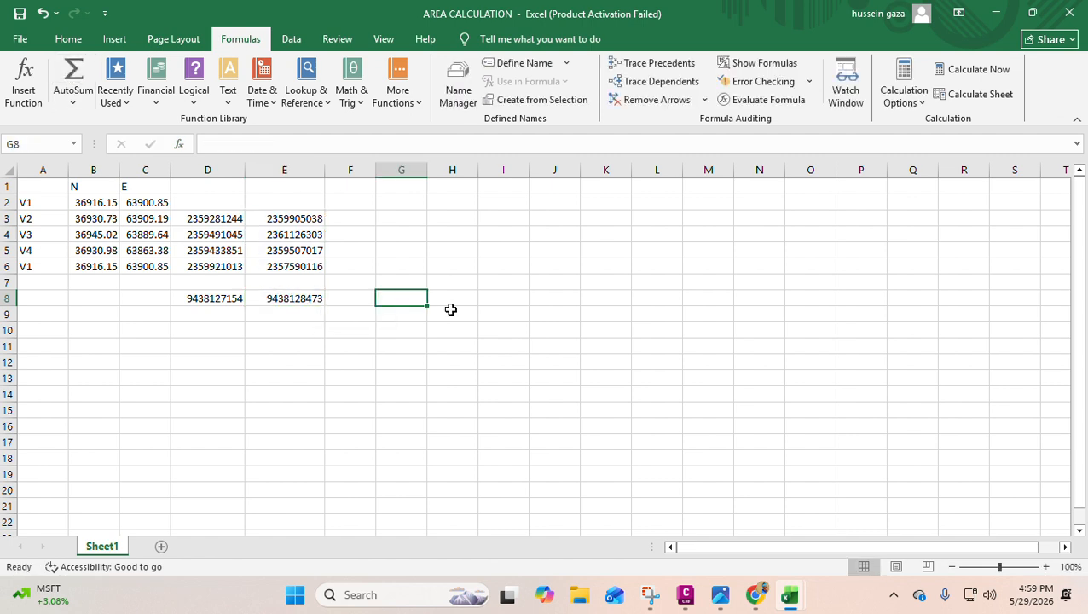
click(383, 339)
Enter the formula =D8-E8 in cell D10 to subtract the column E total from the column D total.
click(219, 328)
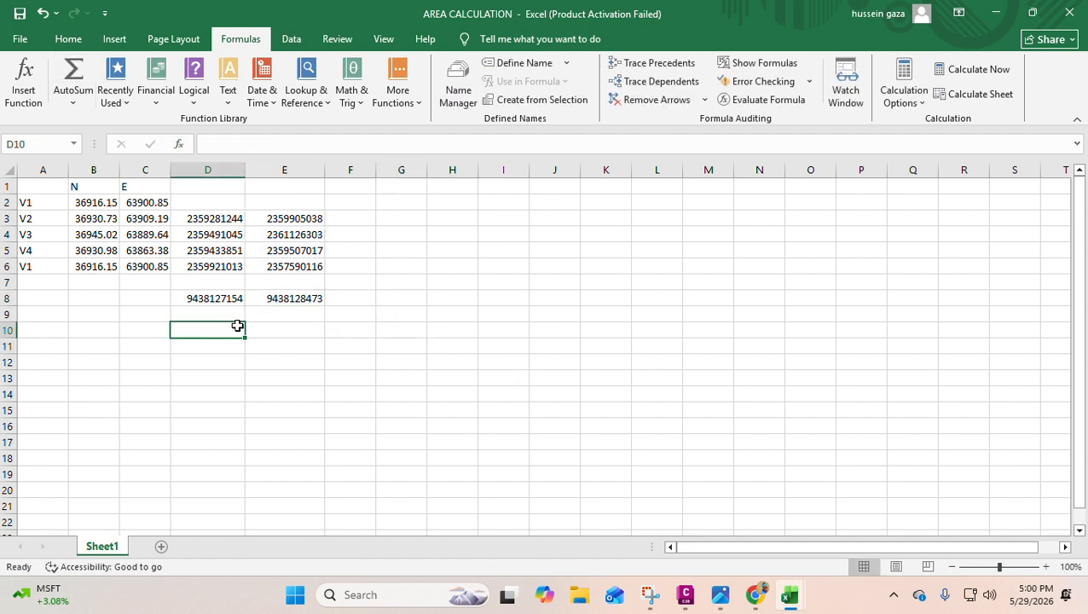
text(=)
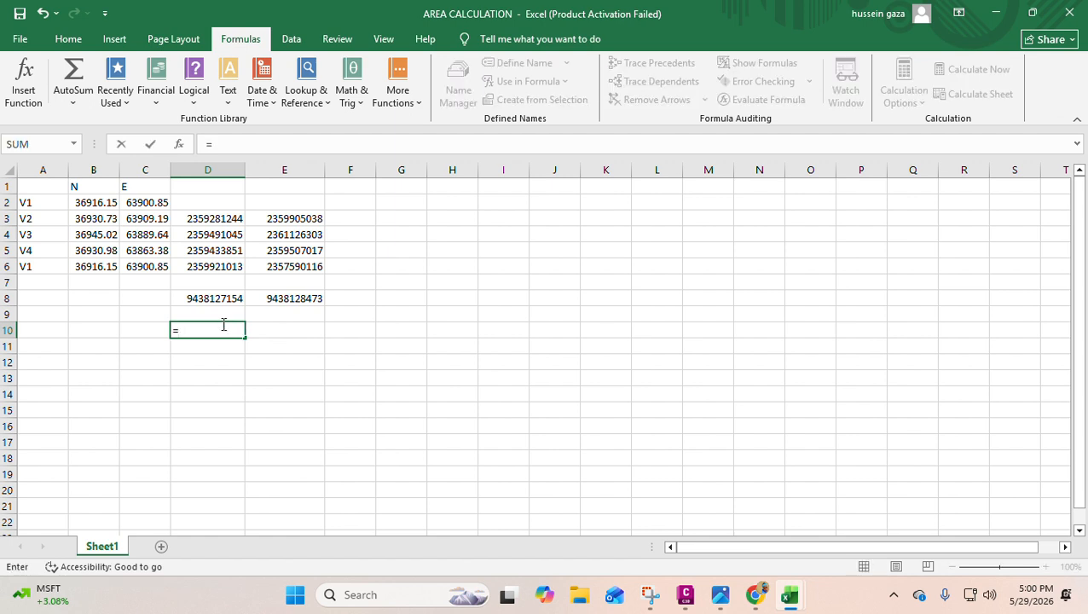
click(213, 297)
text(-)
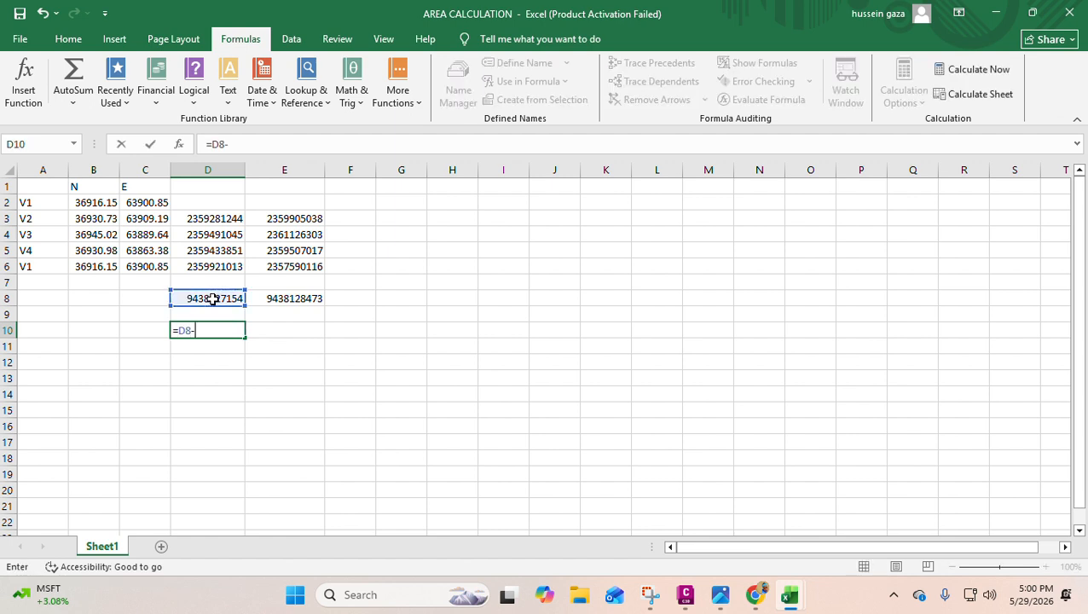
click(279, 299)
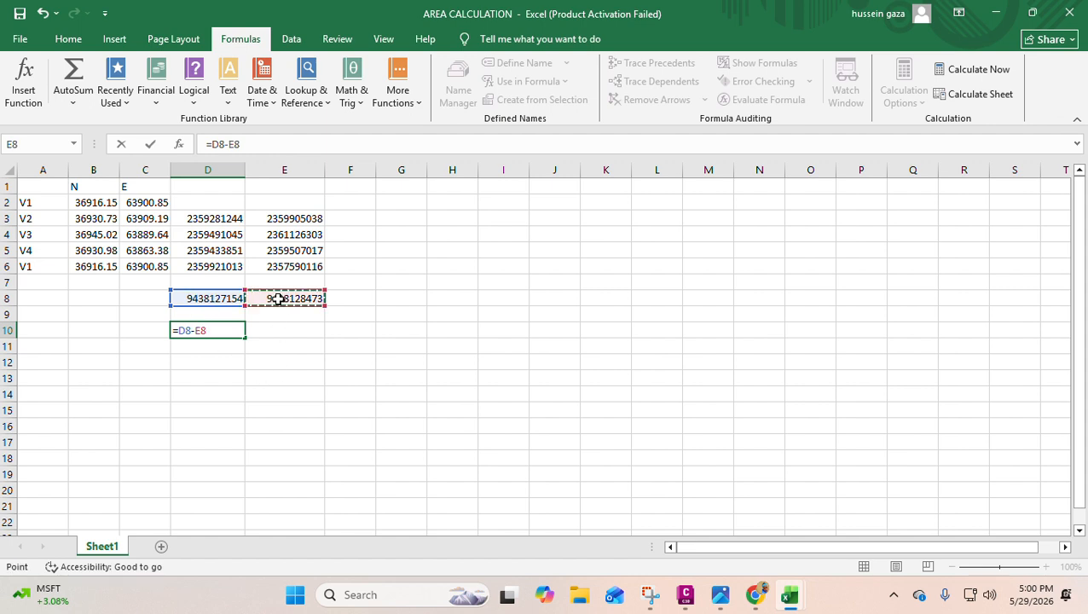
key(Return)
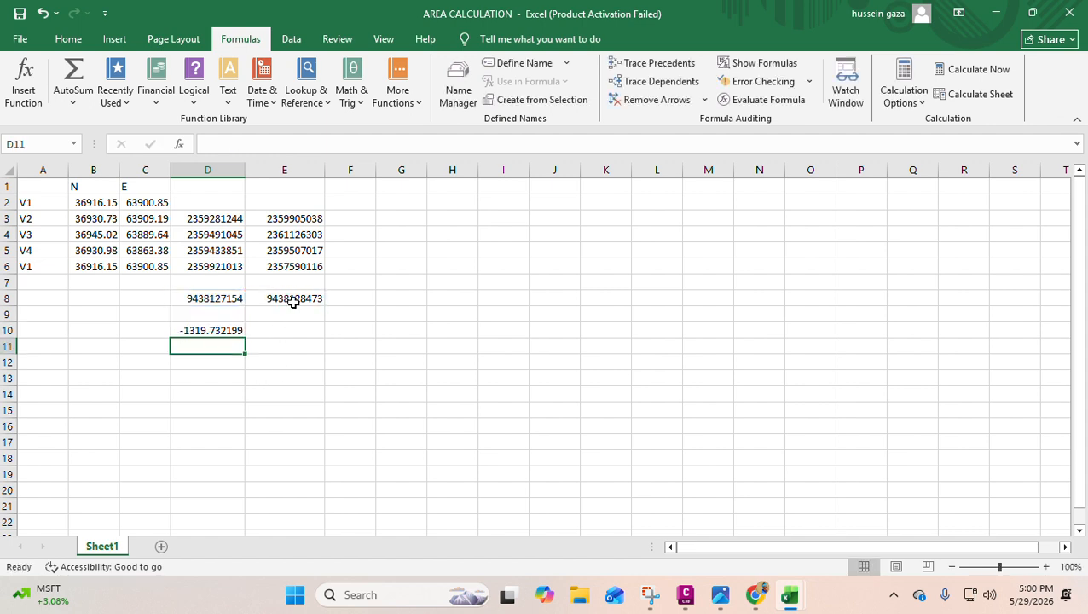
Try the unit label METRES SQUARE in cell E10 and clear it again.
click(198, 361)
click(283, 332)
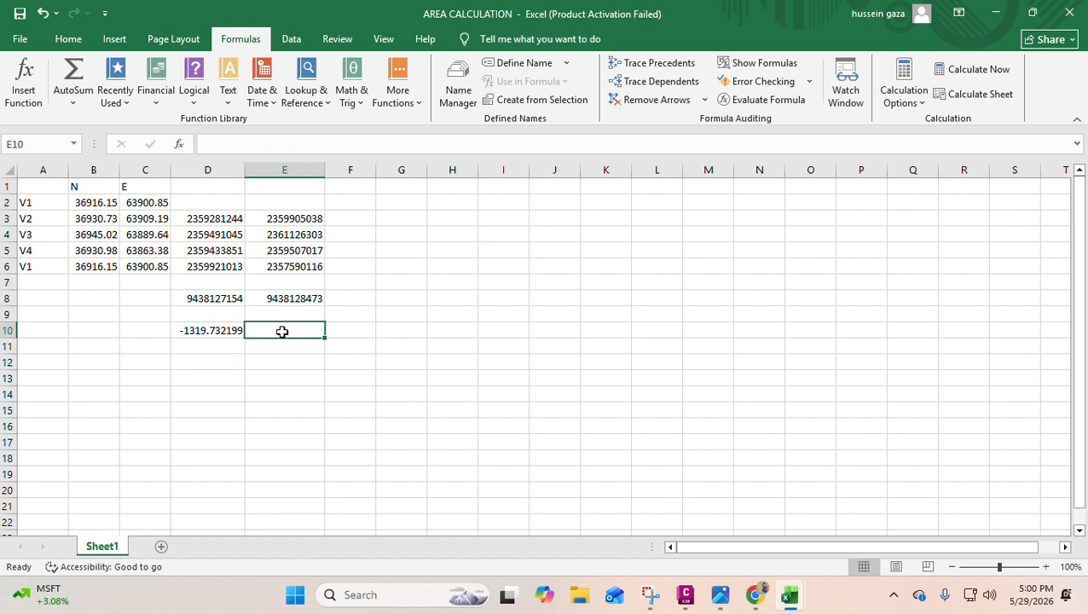
text(M)
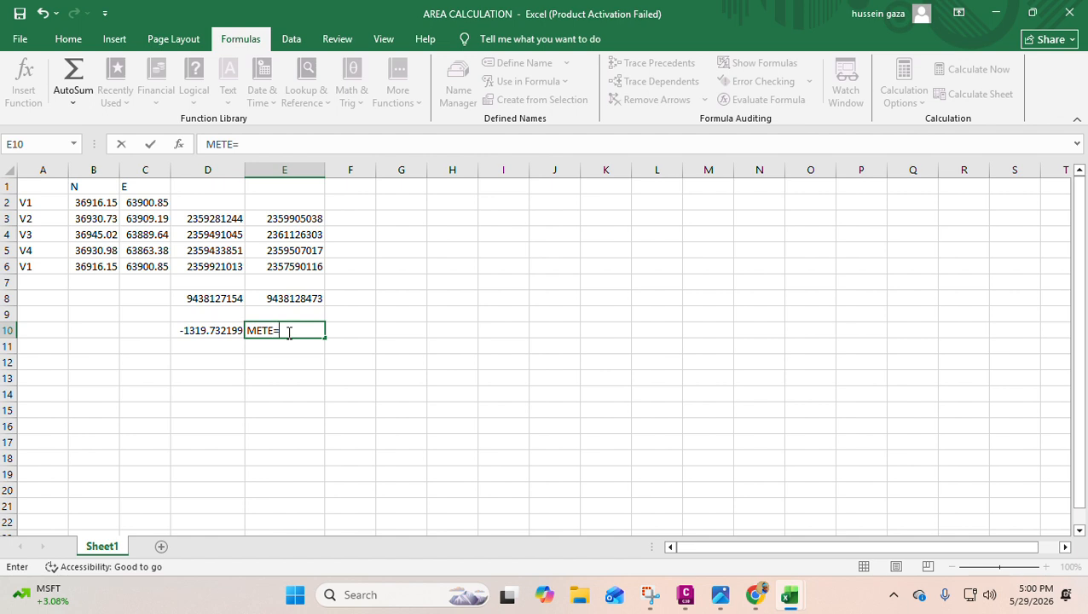
text(ETRES SQUARES)
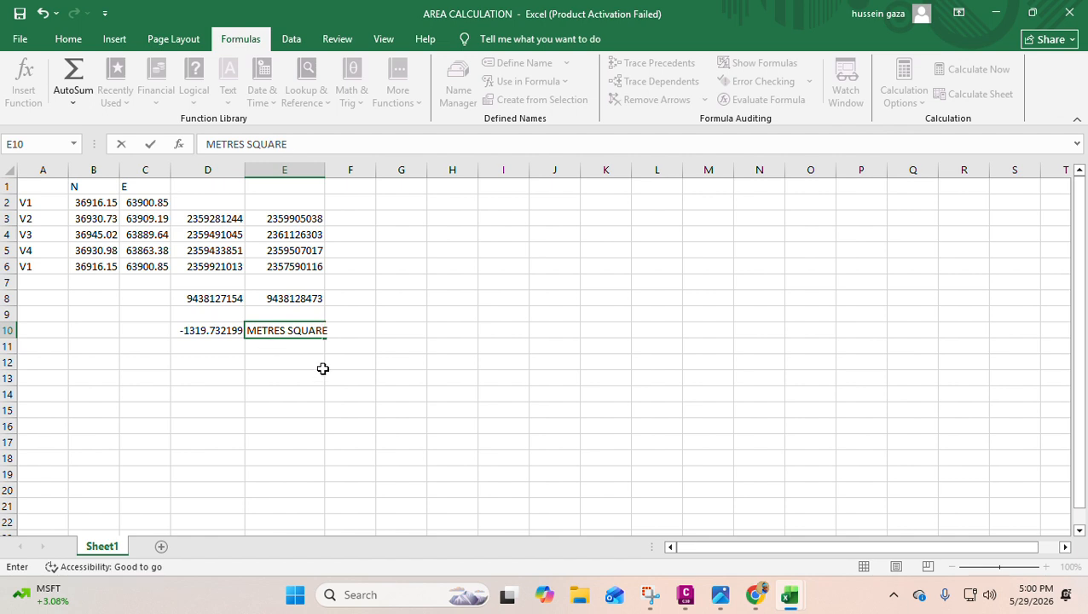
click(194, 327)
drag(453, 348, 445, 334)
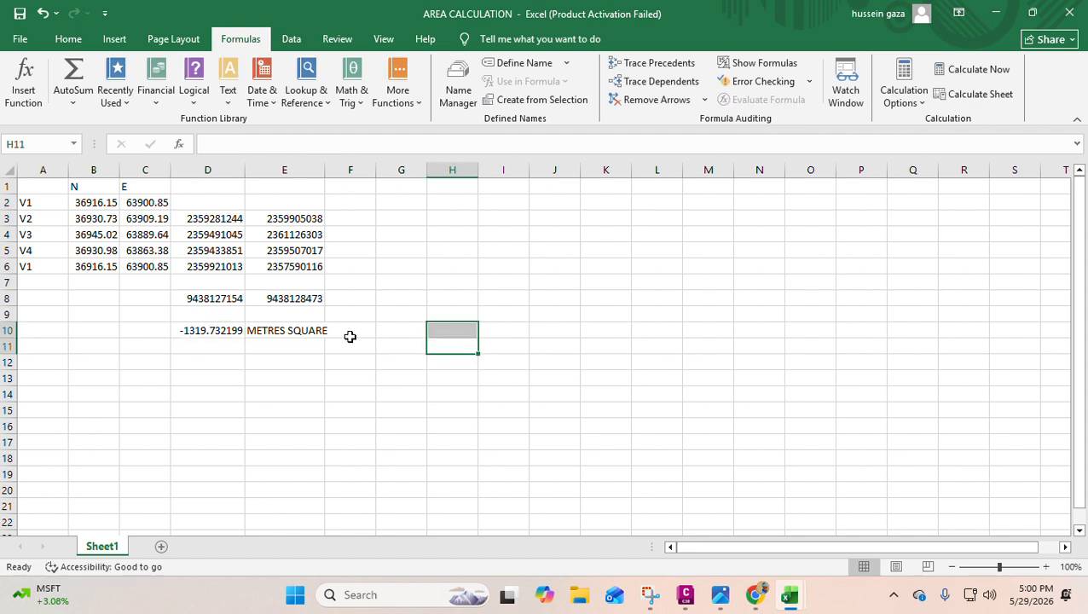
click(289, 333)
key(Delete)
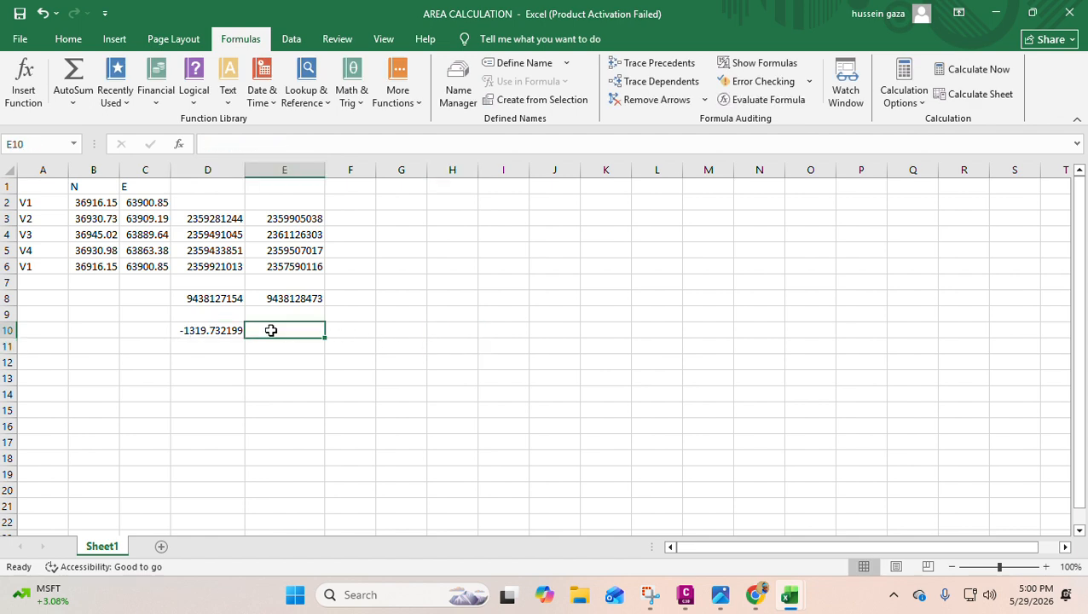
Enter the formula =D10/2 in cell D11 to halve the difference of the two totals.
click(218, 348)
click(377, 362)
click(223, 346)
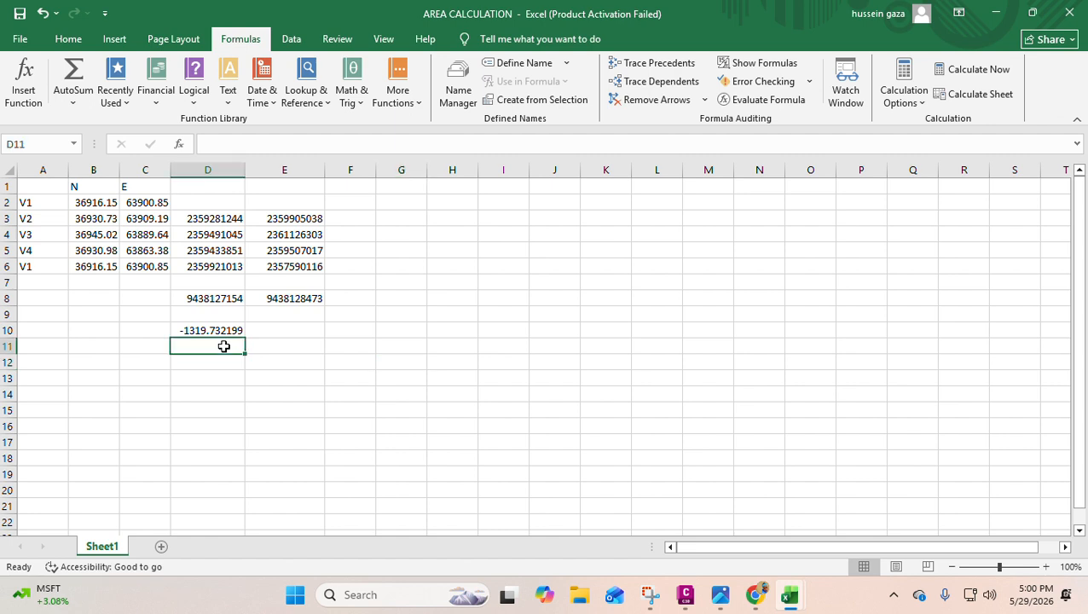
text(=)
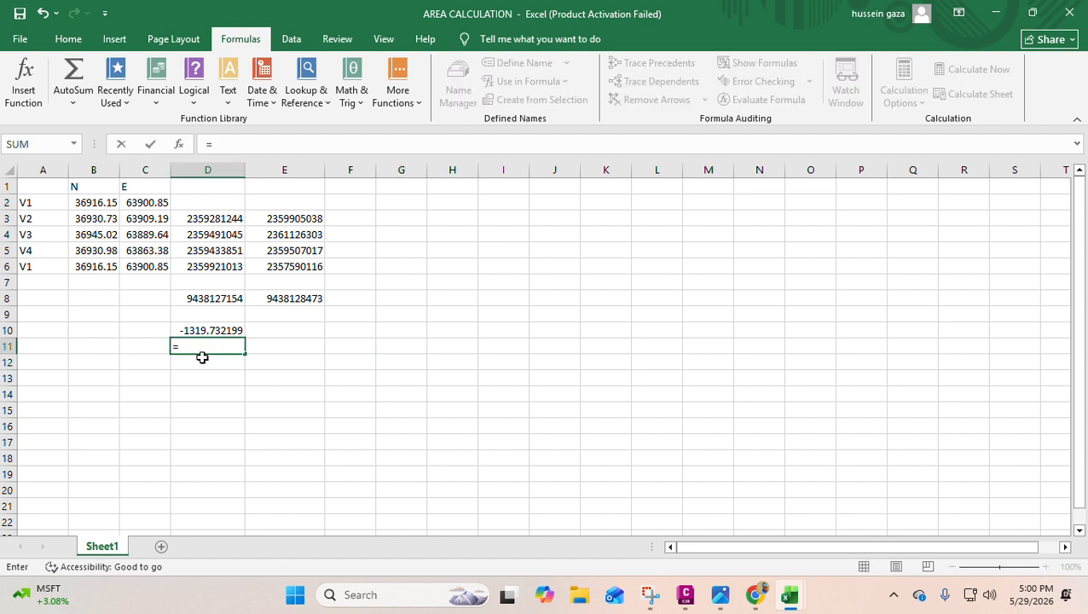
click(209, 332)
text(/2)
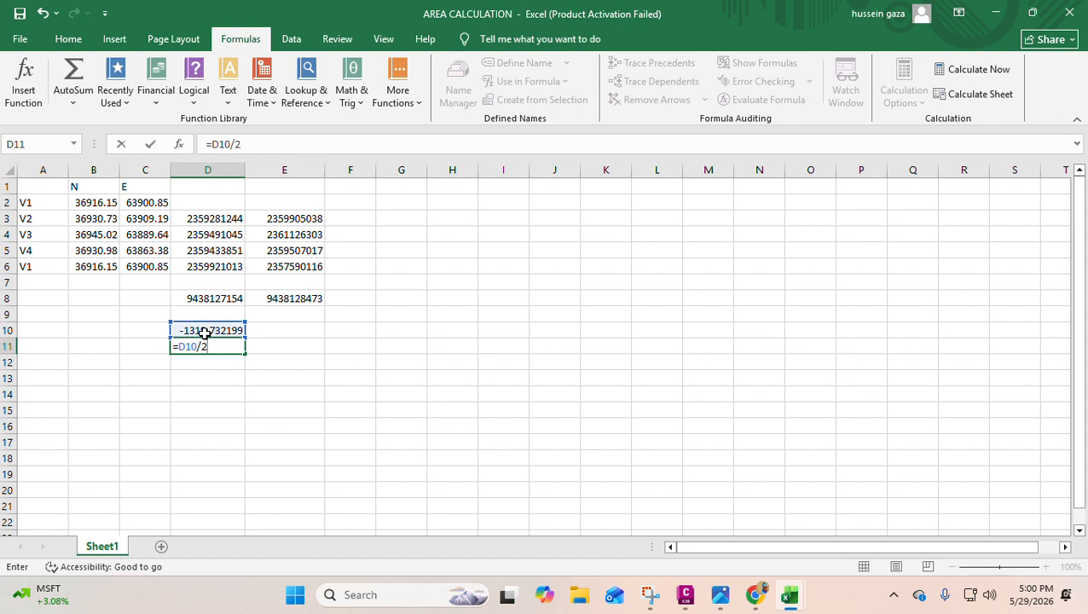
key(Return)
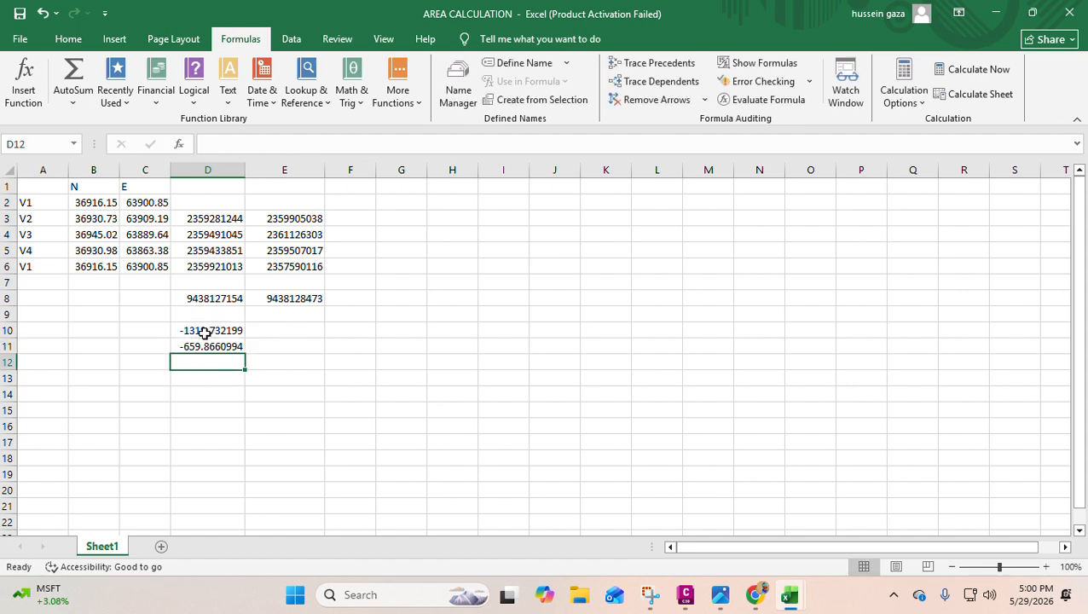
Label the halved result with the unit M.S in cell E11.
click(286, 375)
click(279, 345)
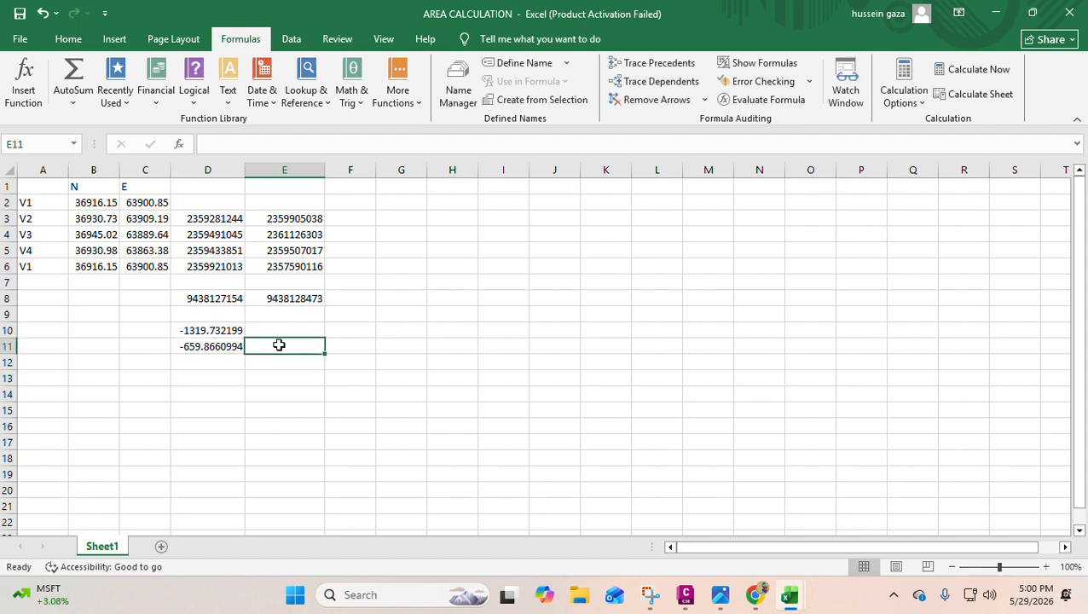
text(M.S)
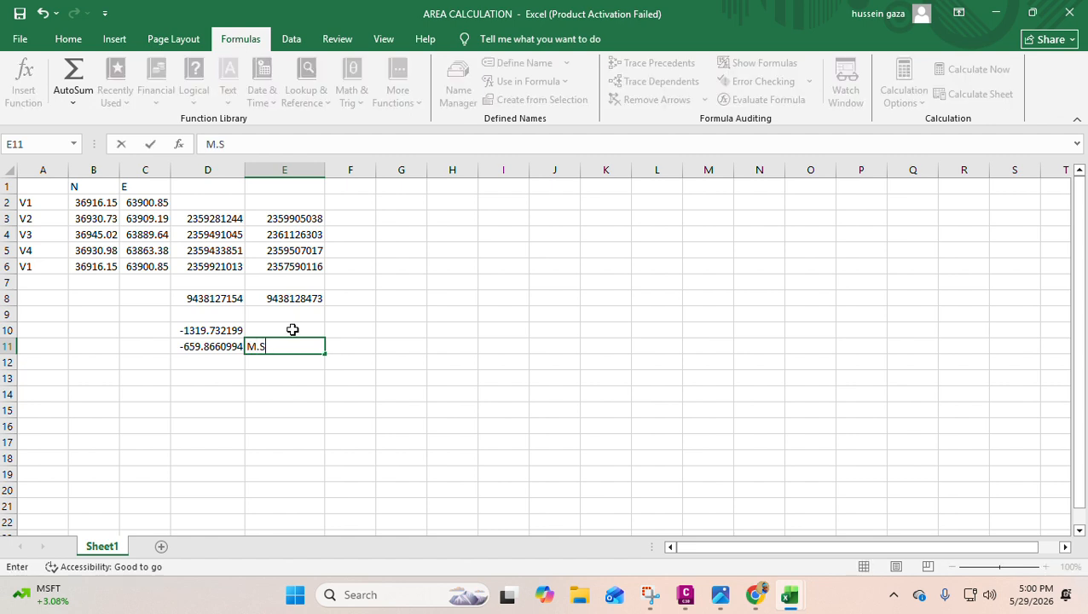
click(505, 466)
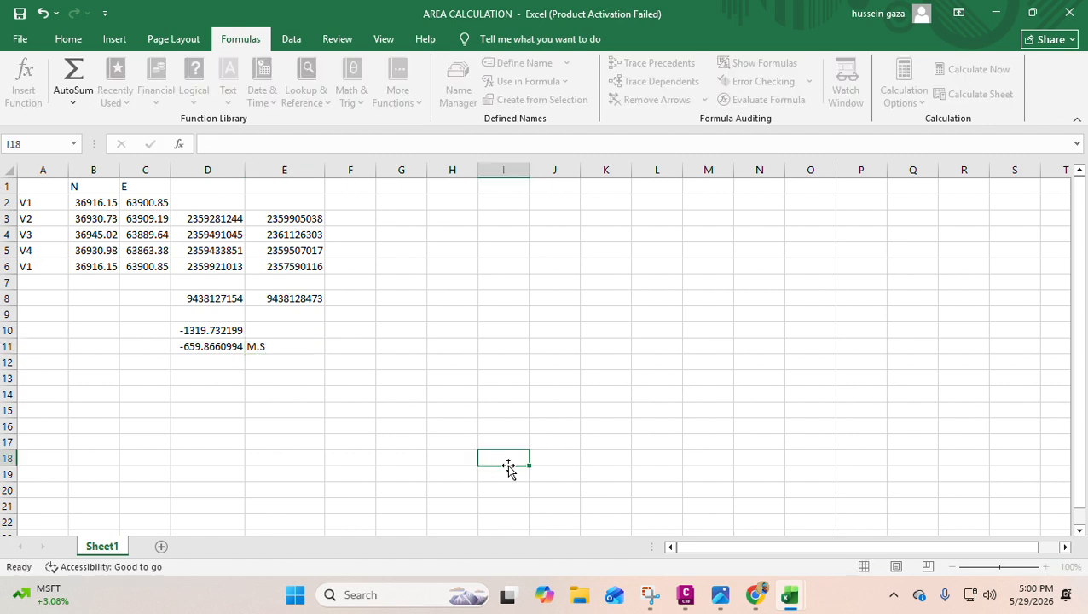
Try the hectare conversion formula =D10/2*10000 in cell E13 and undo it.
click(252, 383)
text(=)
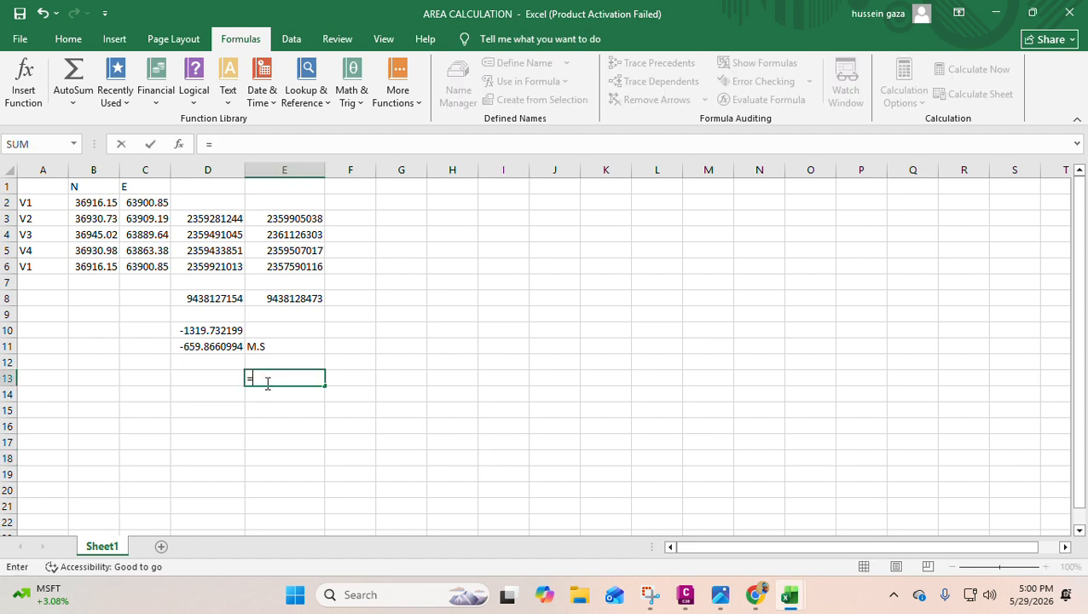
click(220, 330)
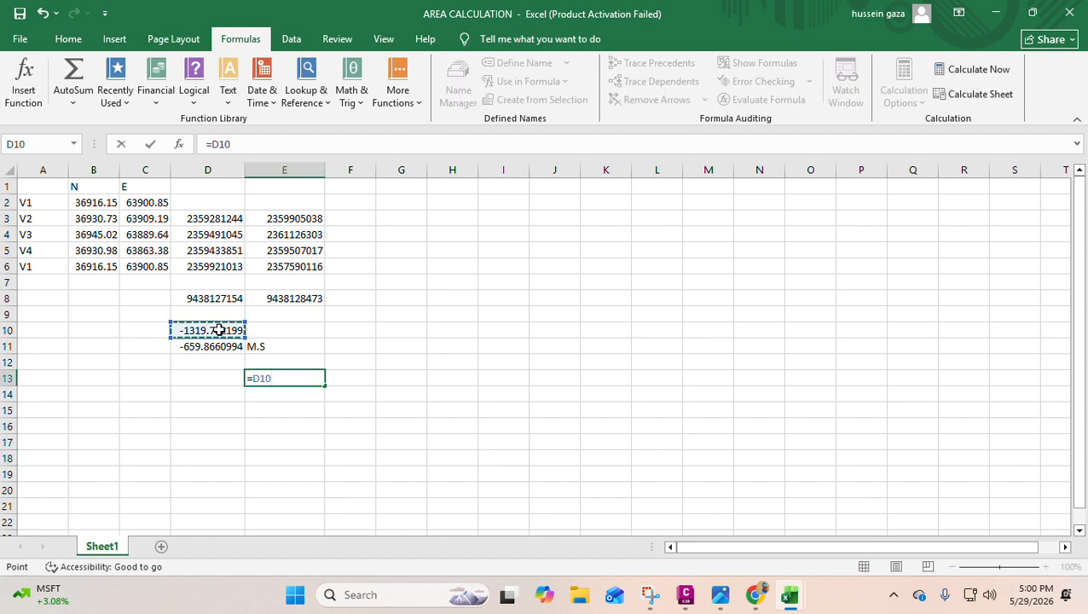
text(/)
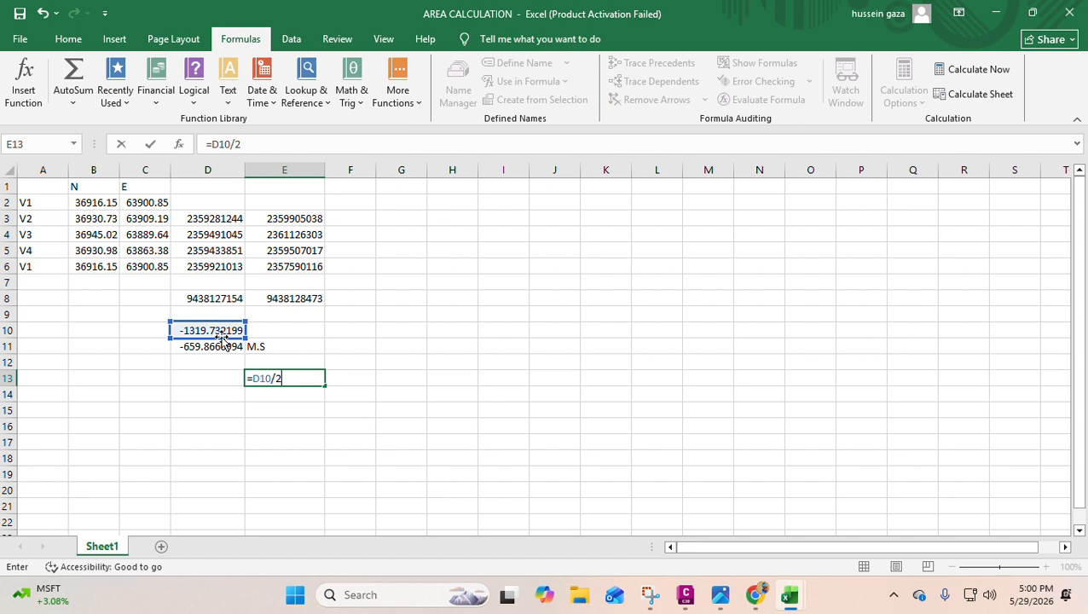
text(2*10000)
key(Return)
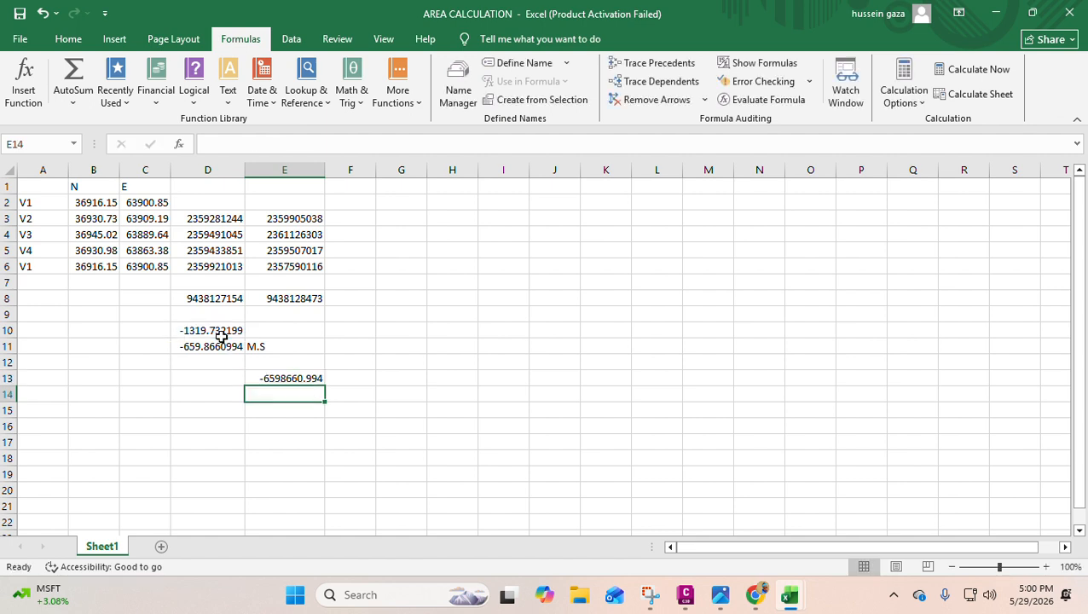
key(ctrl+z)
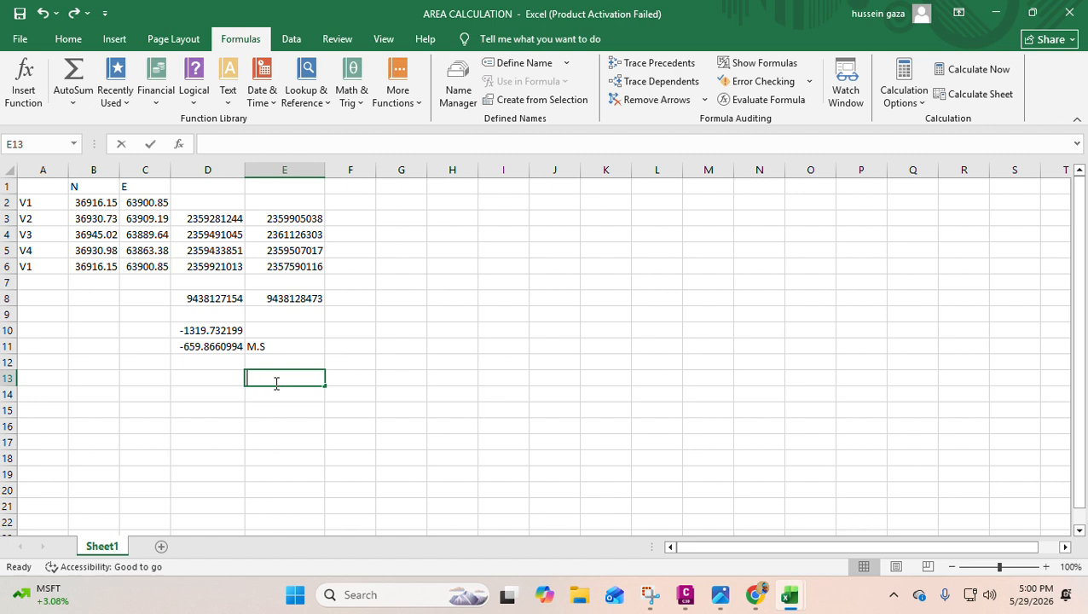
Enter the formula =D10/20000 in cell E13 to convert the parcel area to hectares.
text(=)
click(204, 333)
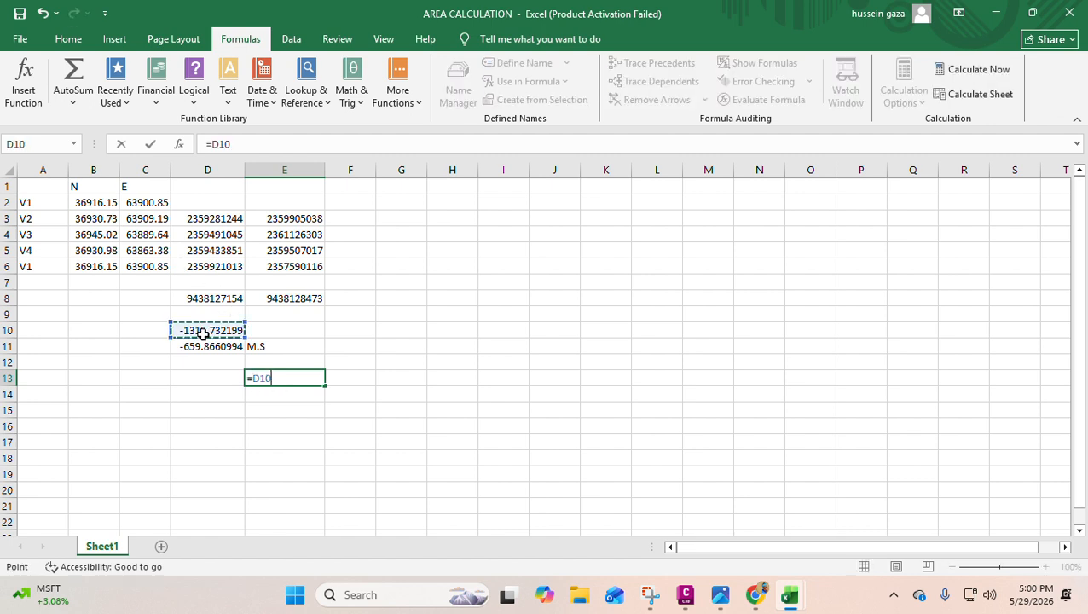
text(/20000)
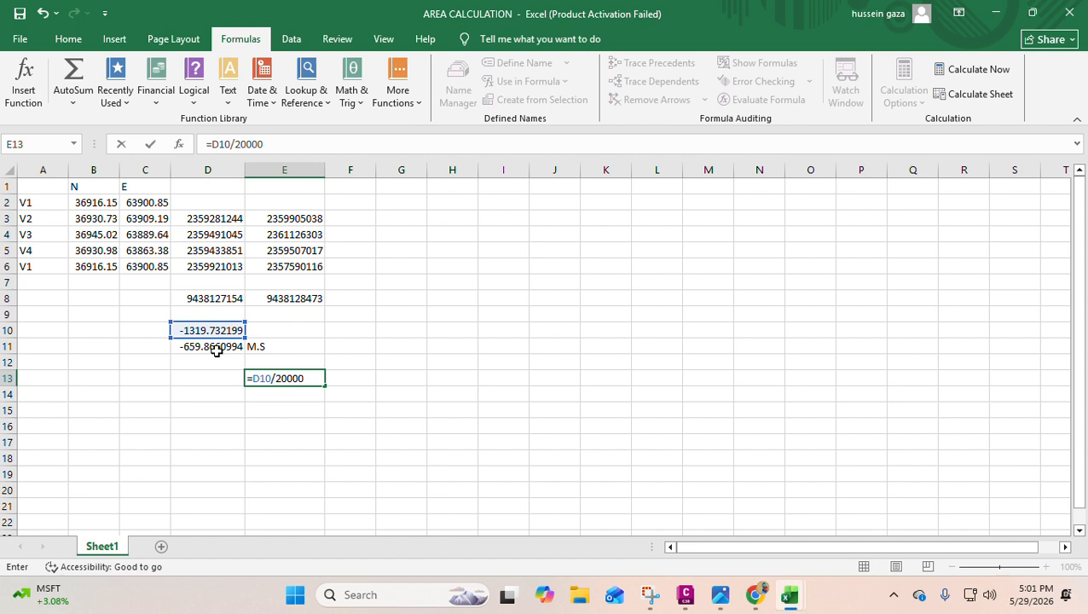
key(Return)
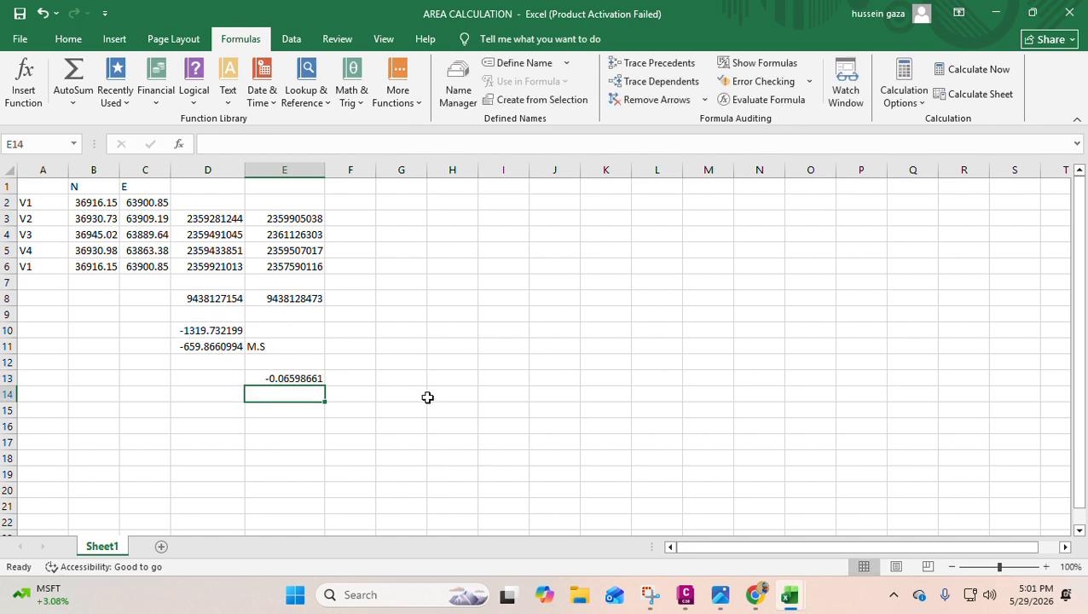
click(378, 411)
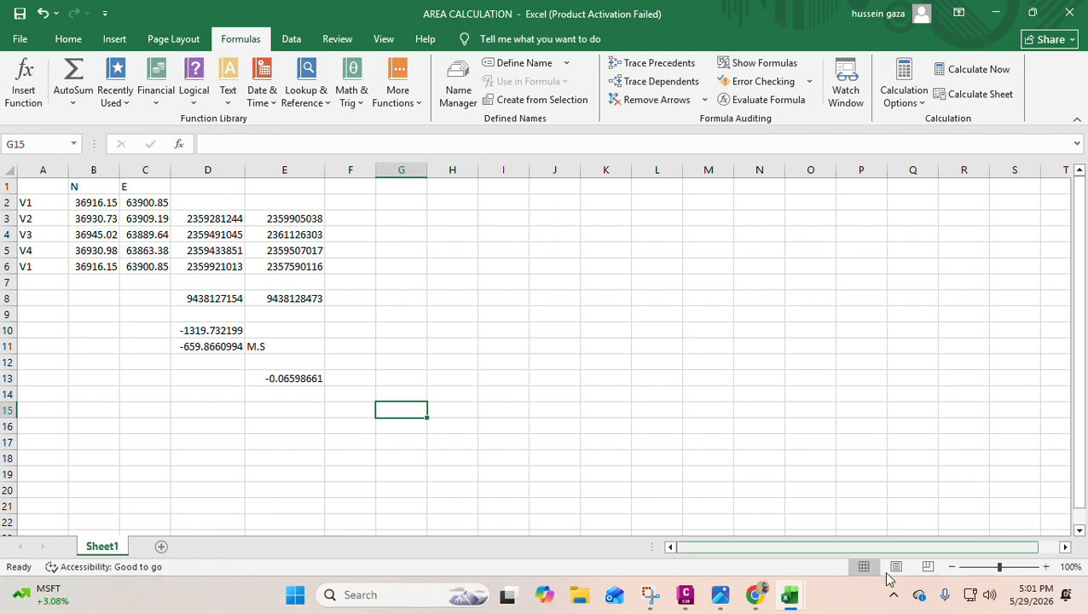
Switch to the DIGITIZING.jpg survey plan in Photos, examine the area noted for Parcel No 80, and return to the workbook.
click(723, 600)
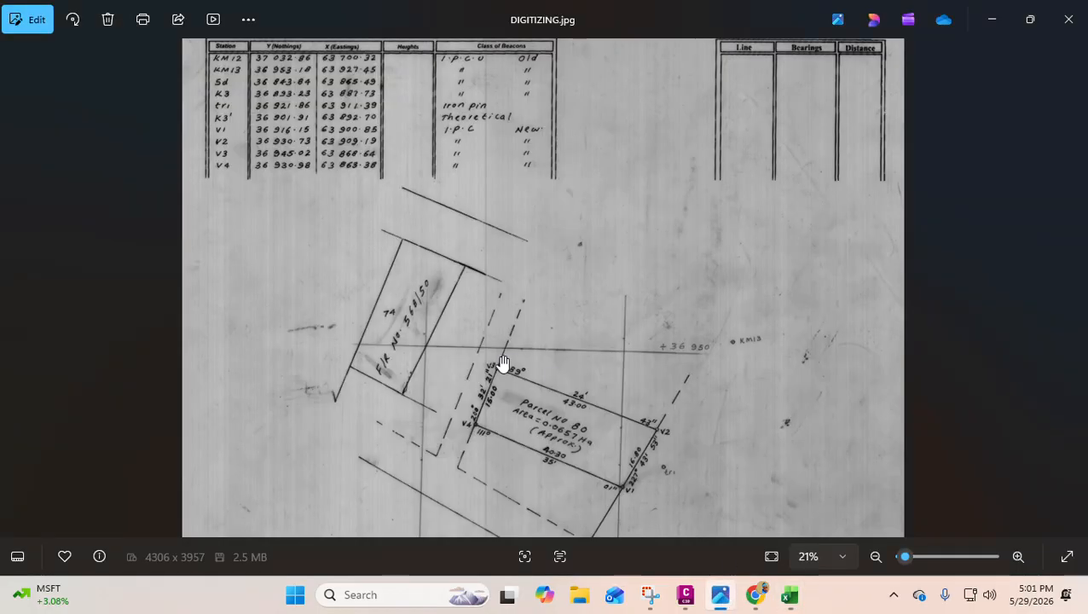
scroll(600, 453, up, 4)
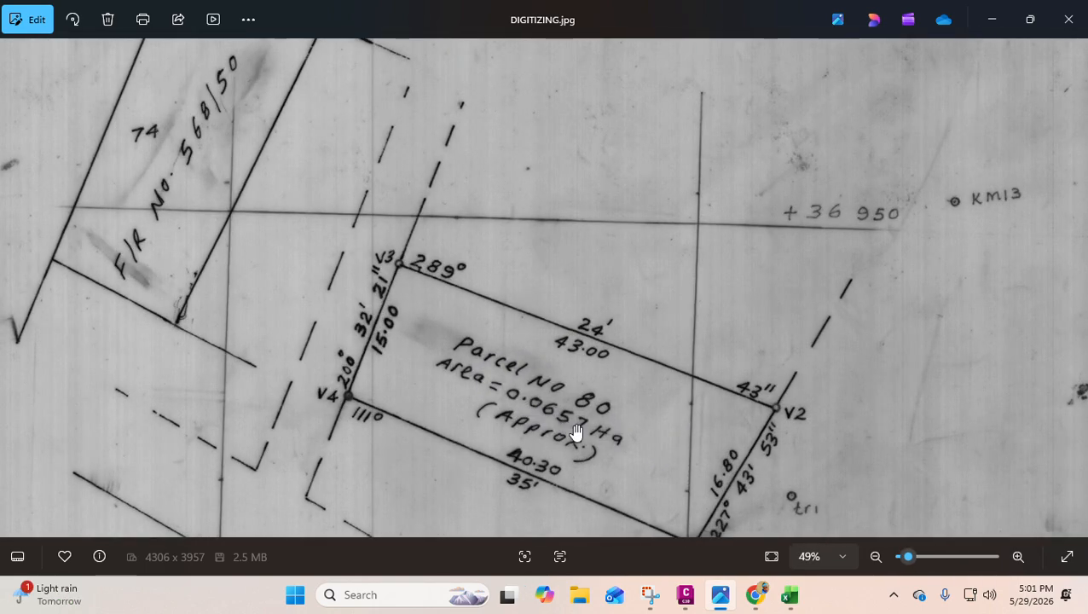
scroll(580, 426, down, 3)
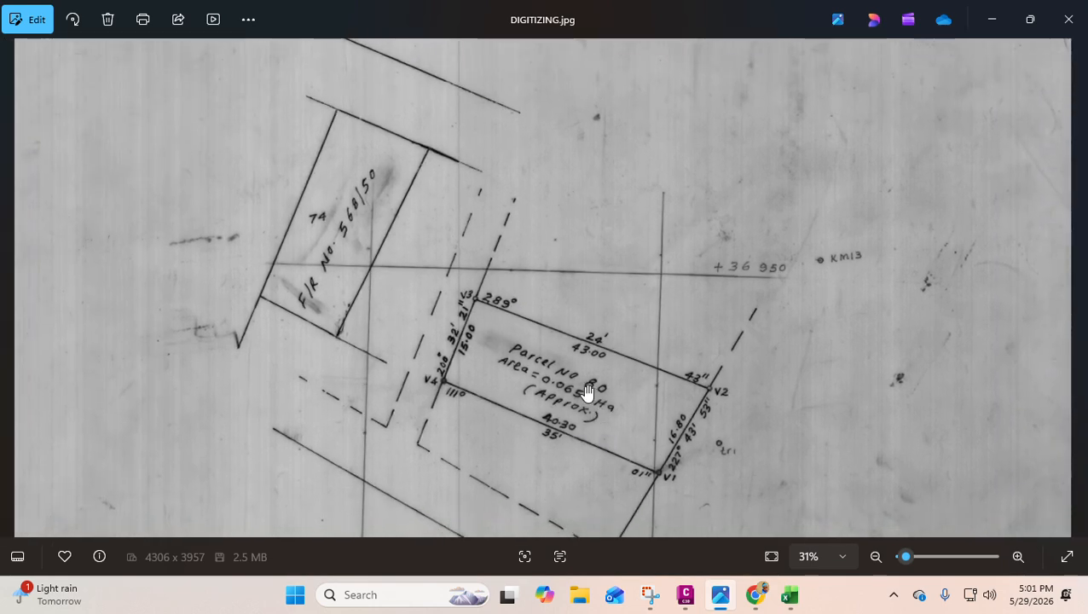
scroll(592, 418, up, 2)
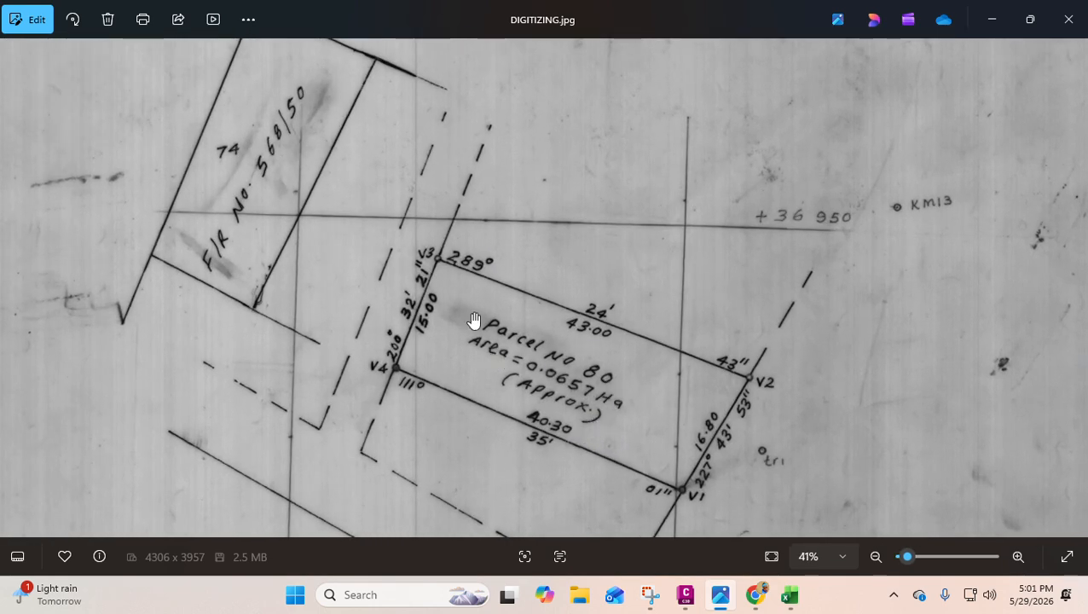
drag(586, 407, 461, 328)
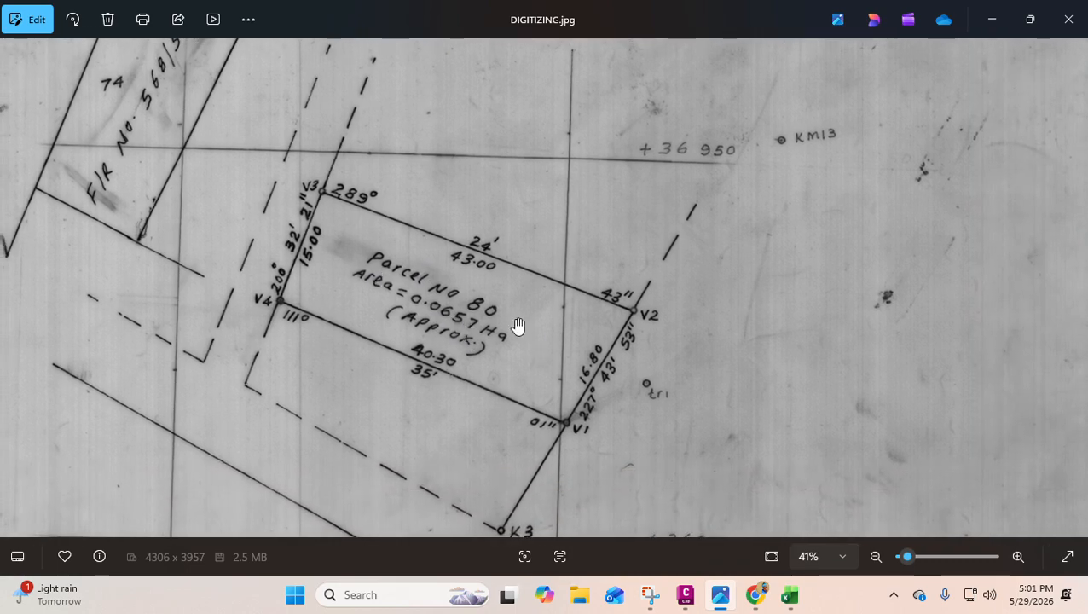
click(1002, 21)
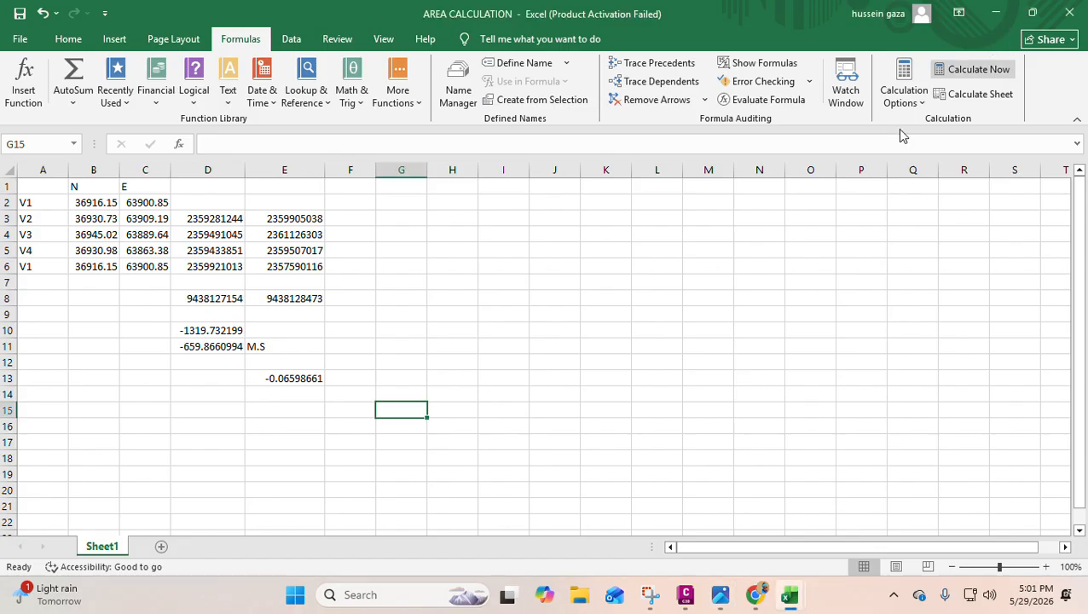
Label the converted area with the unit Ha in cell F13.
click(534, 426)
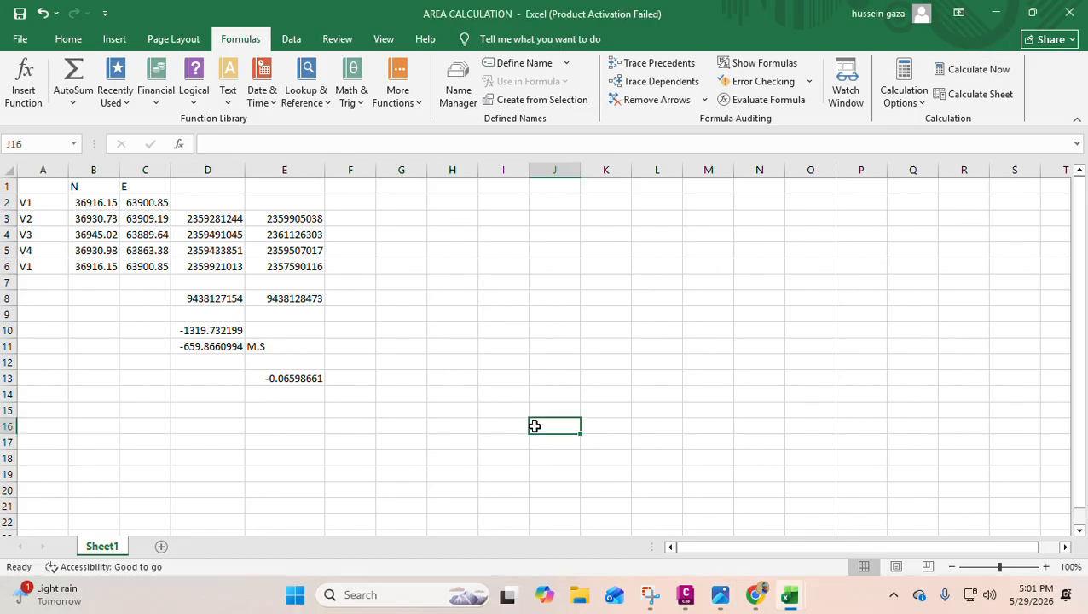
click(353, 423)
click(316, 378)
click(350, 383)
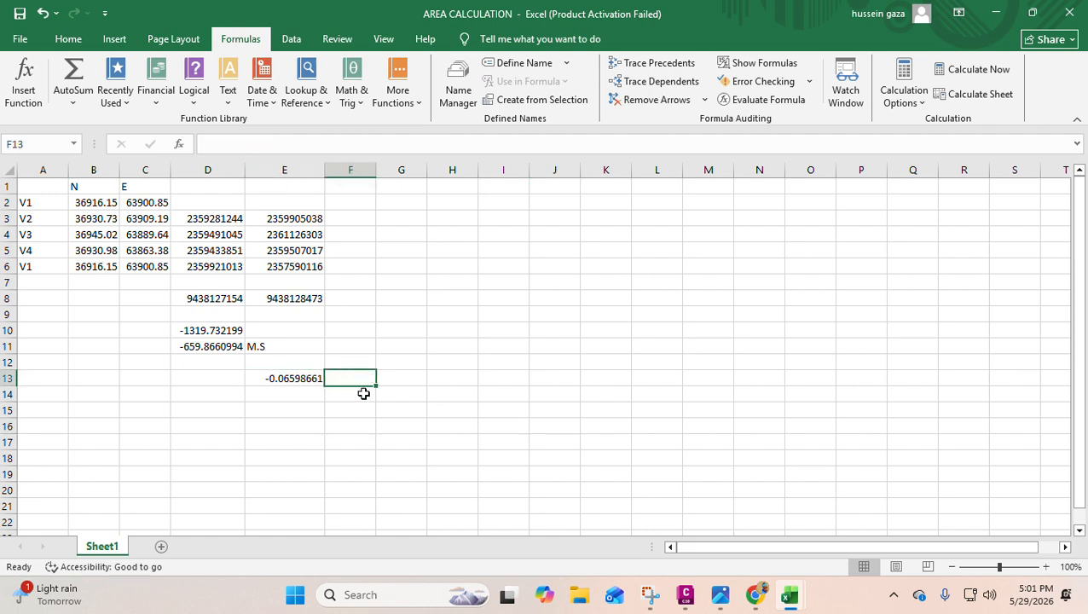
text(hA)
key(BackSpace)
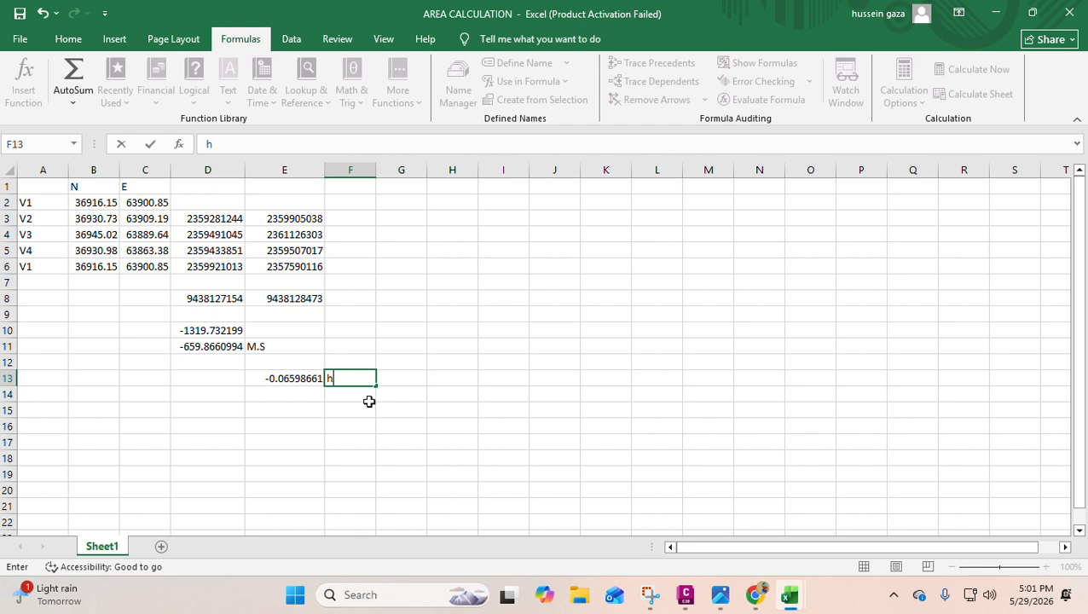
key(BackSpace)
text(HH)
click(556, 411)
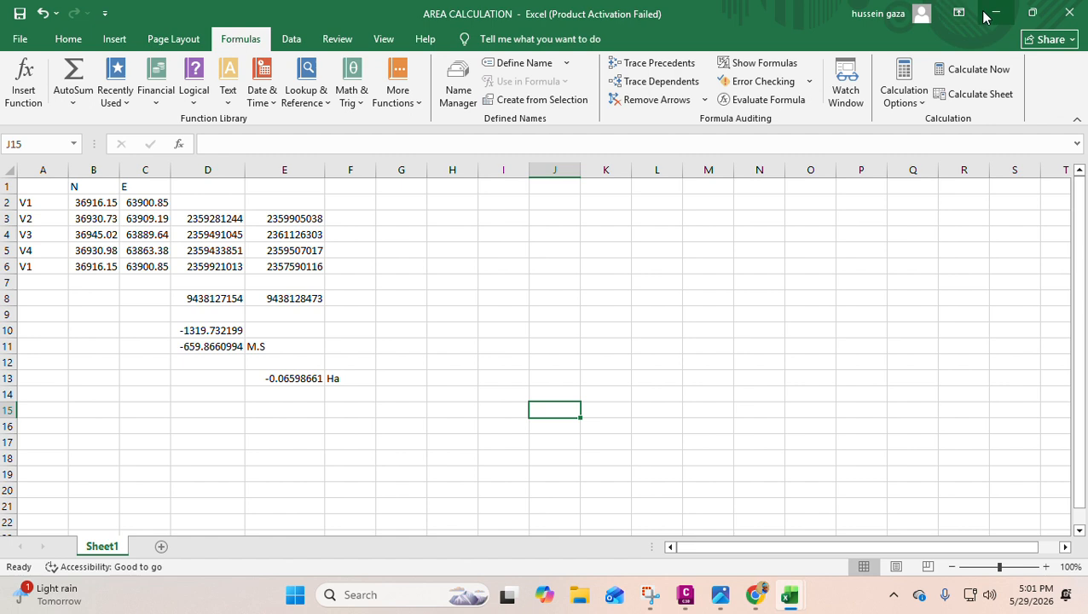
click(556, 309)
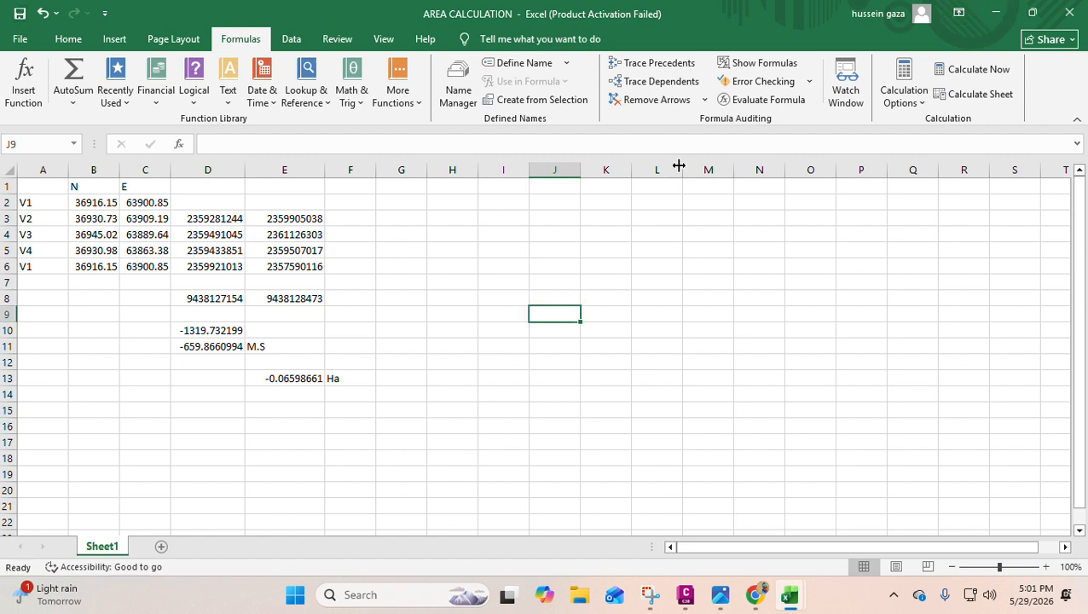